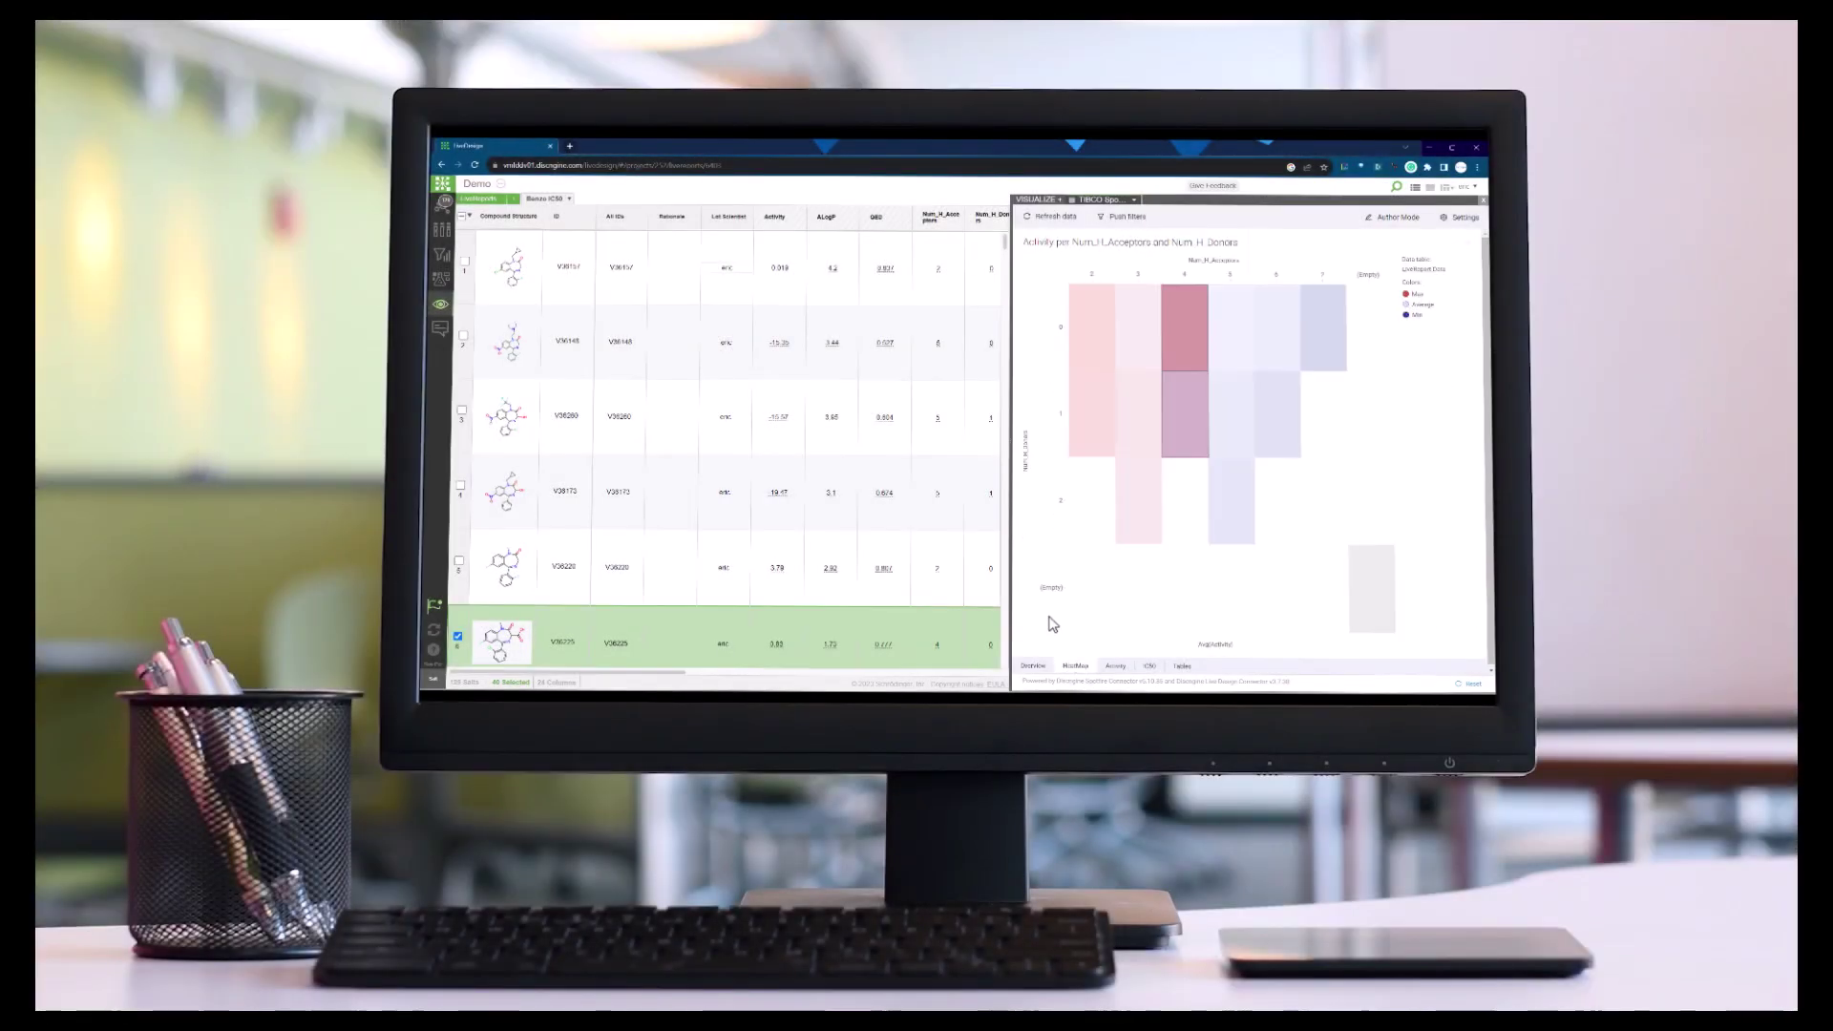
Mark the green and yellow pie slices, then the Num_H_Donors = 1 heatmap row.
mouse_move(1203, 429)
left_click(1067, 423)
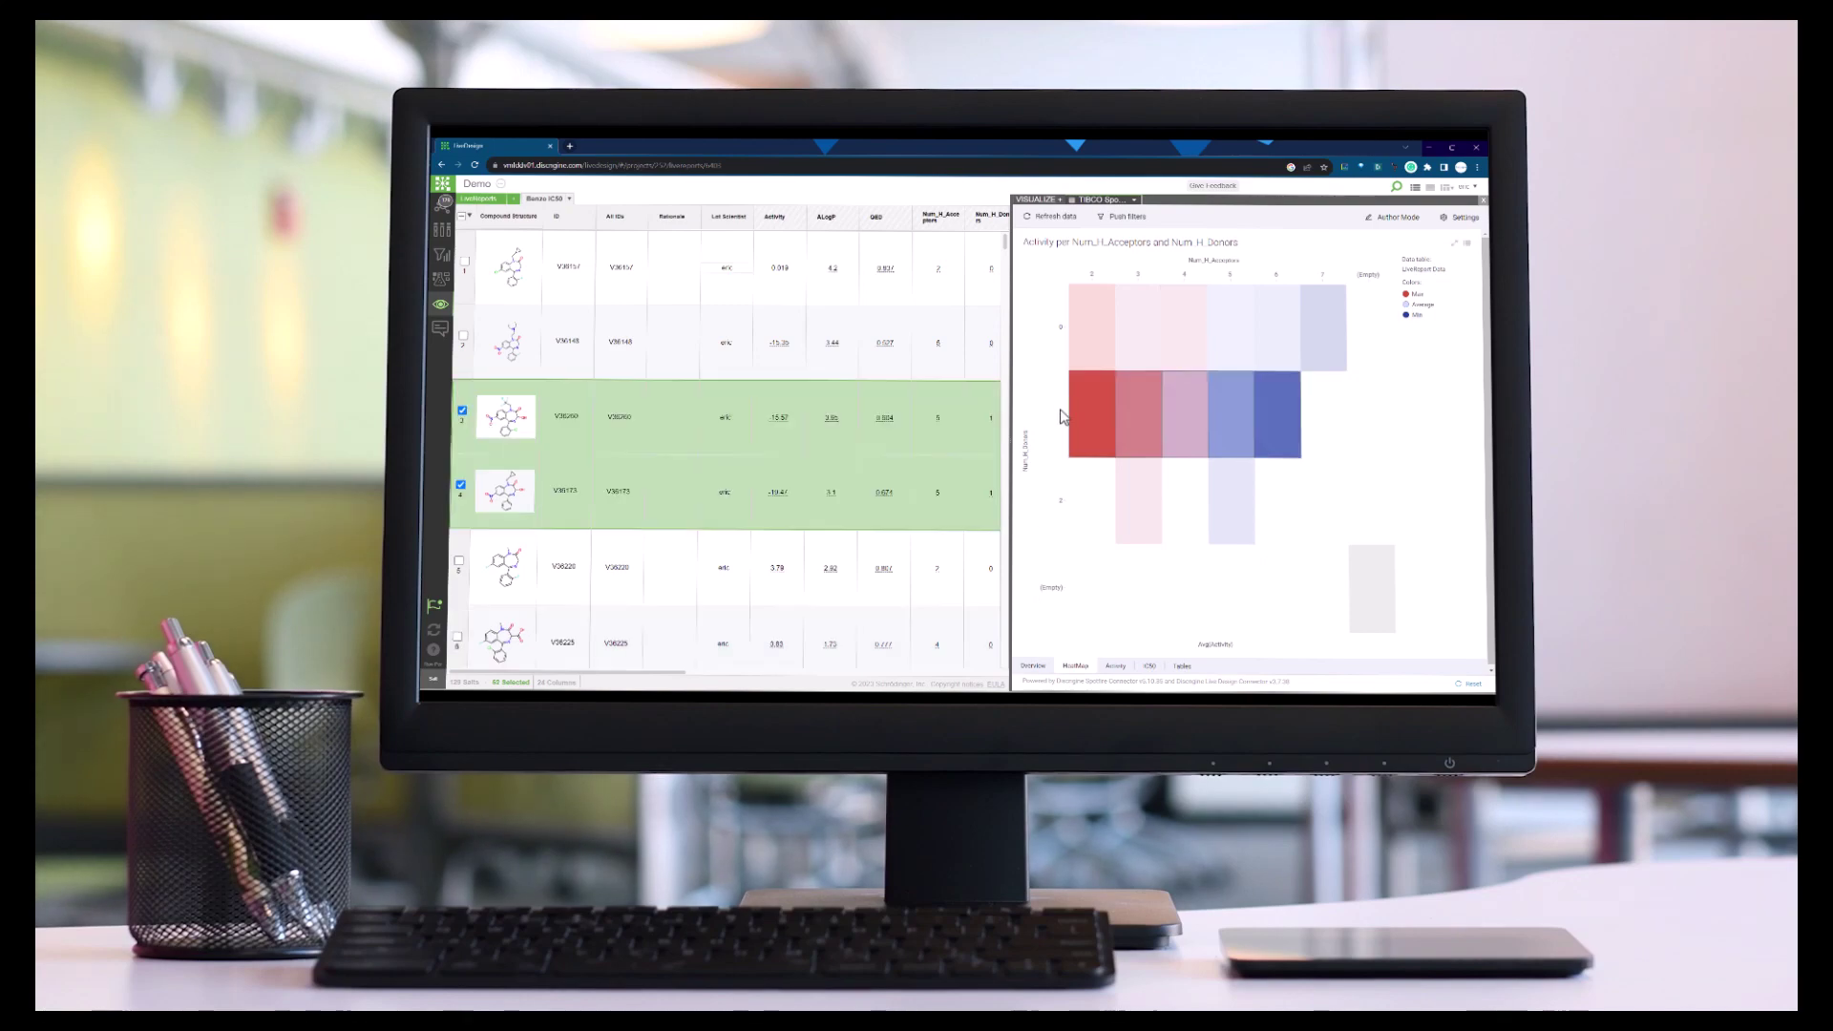
left_click(1115, 668)
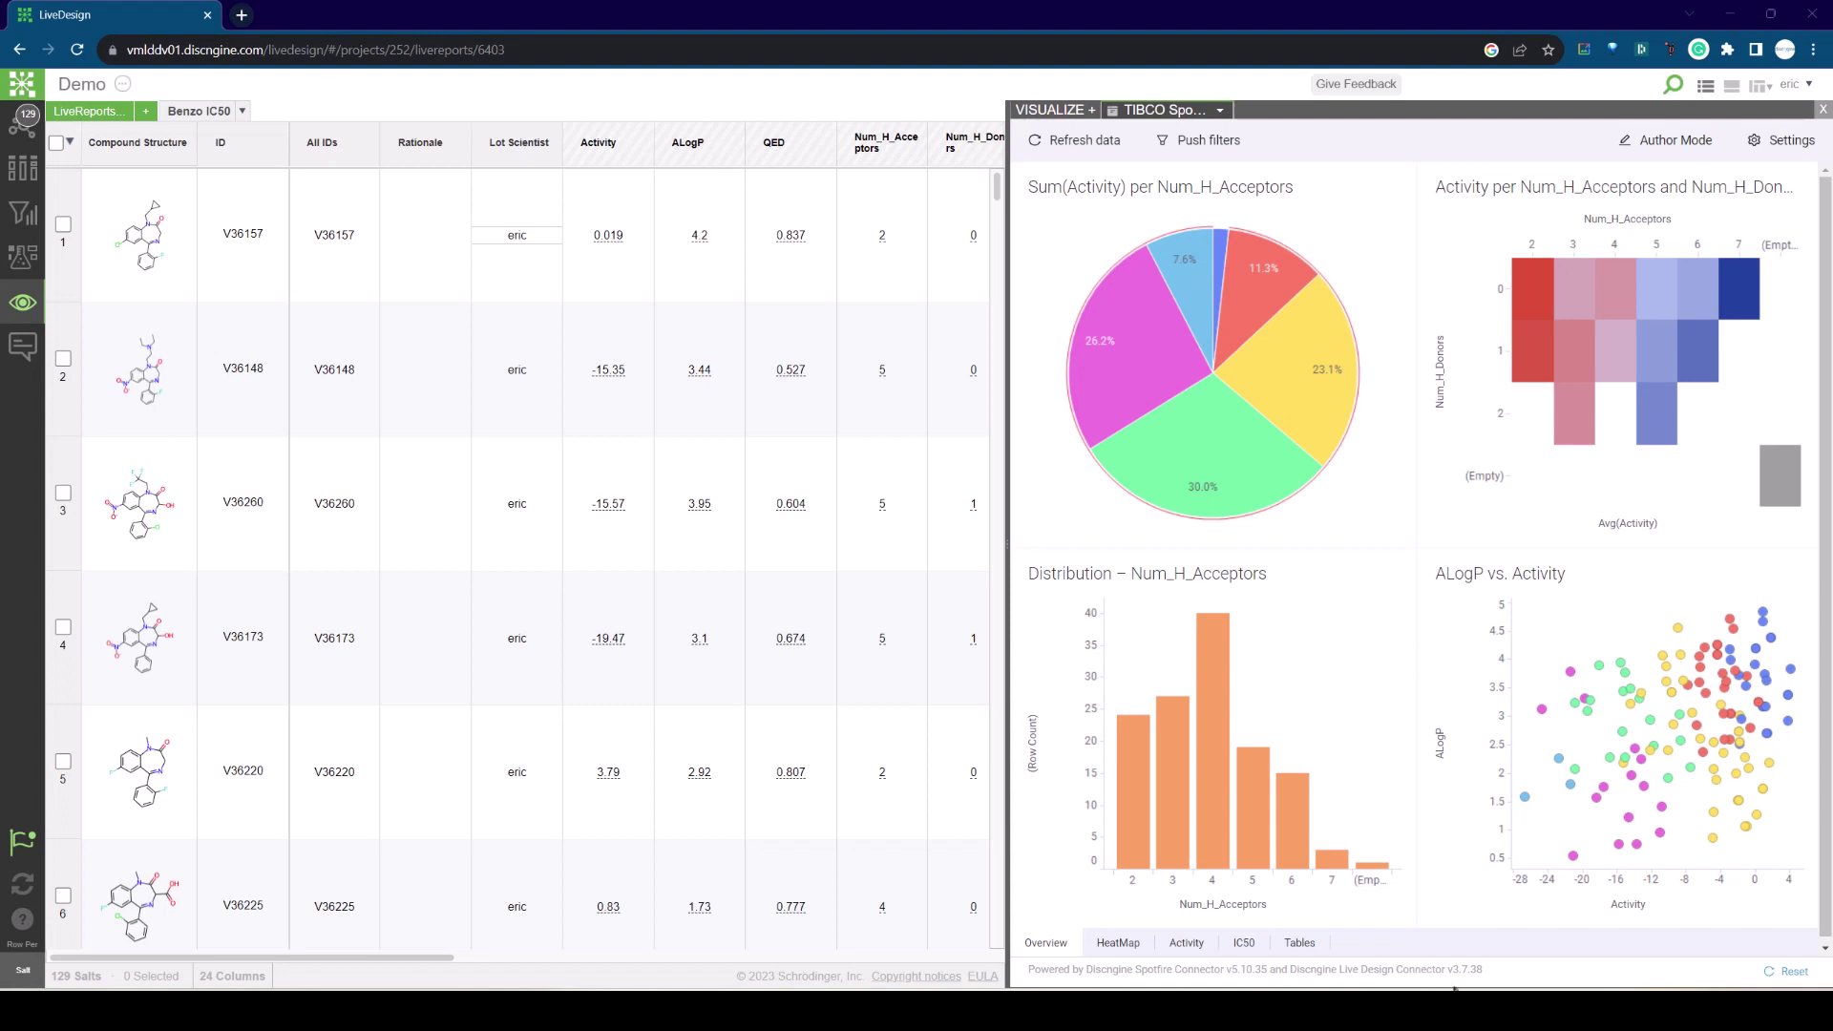
left_click(1175, 454)
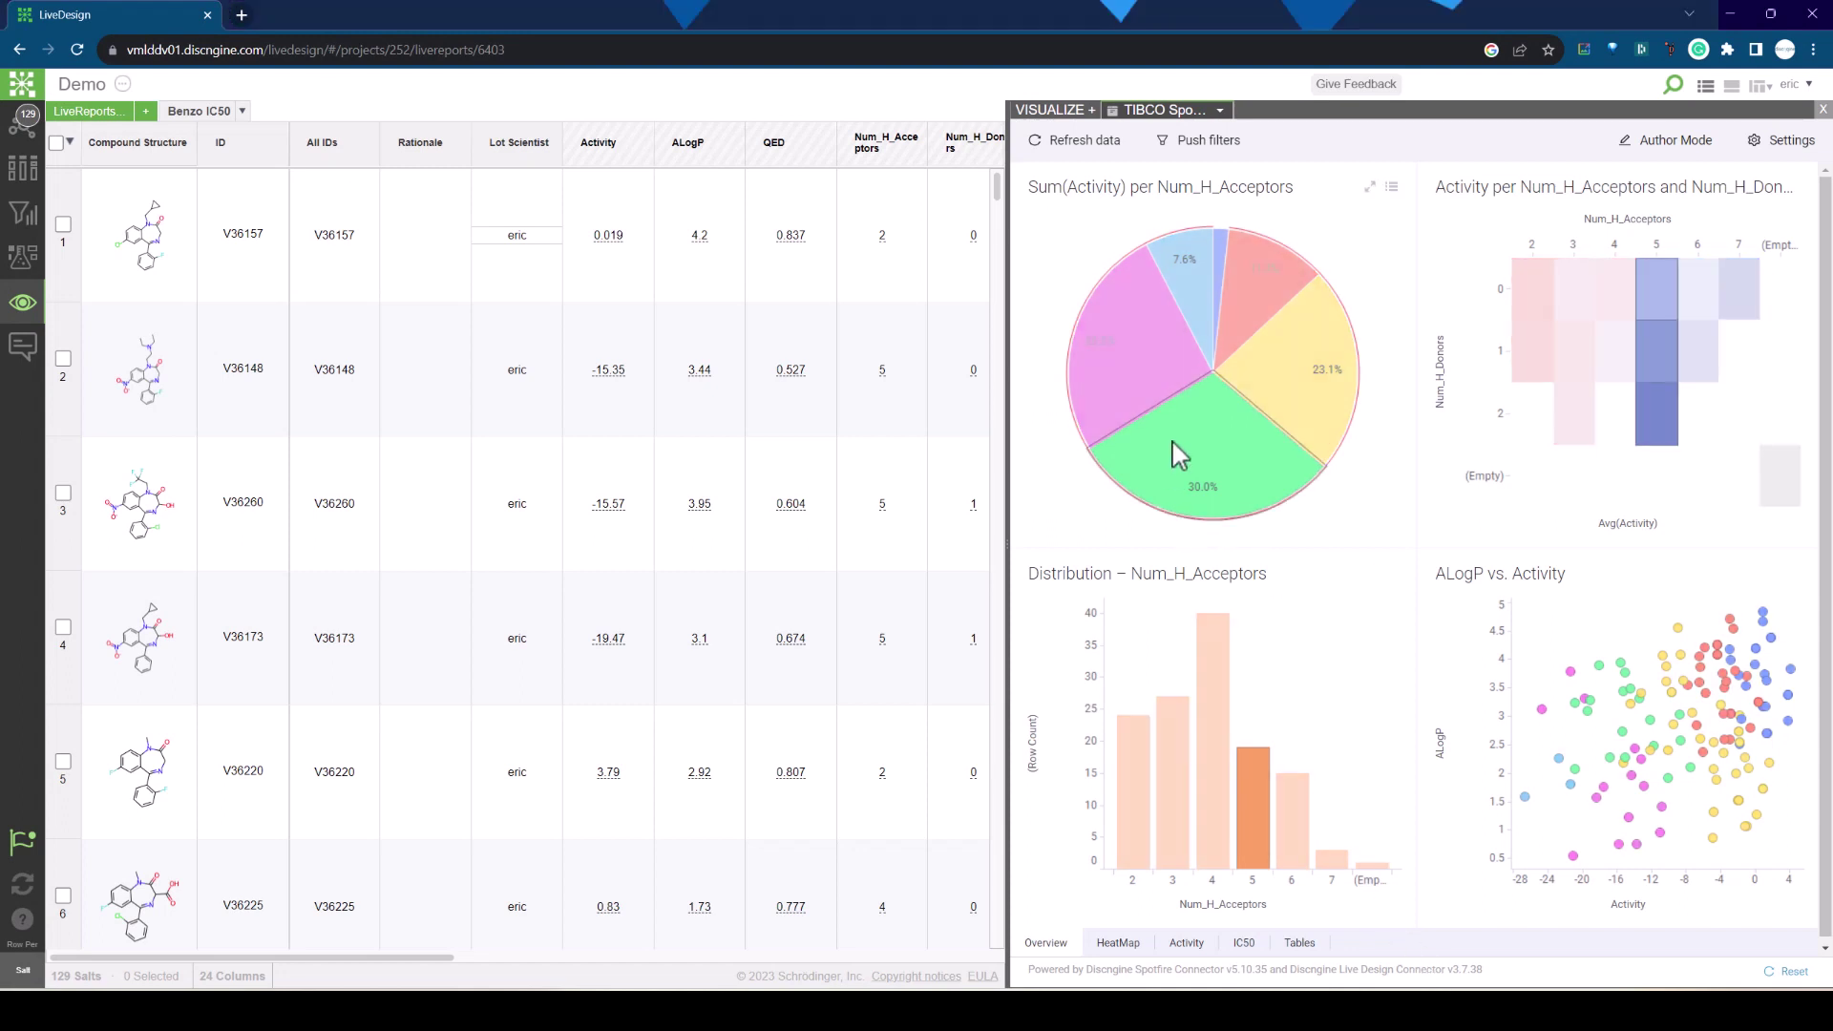
left_click(1312, 384)
left_click(1117, 945)
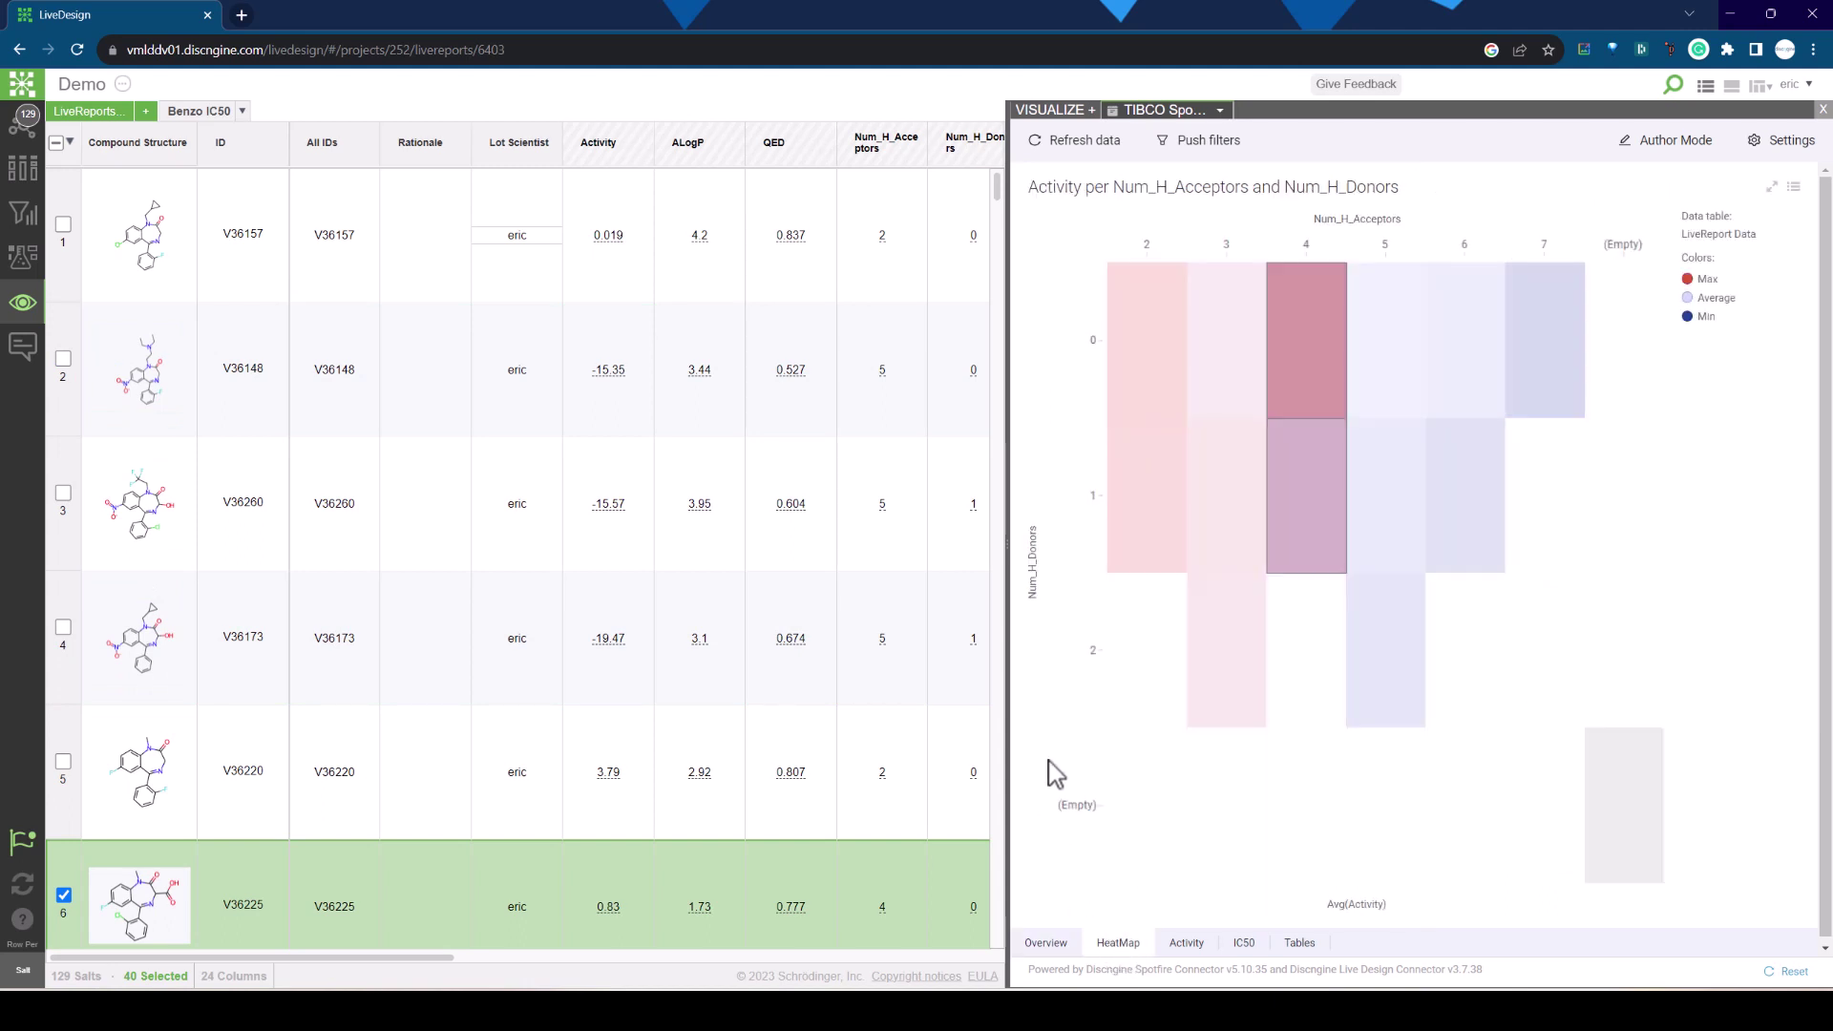
left_click(1083, 480)
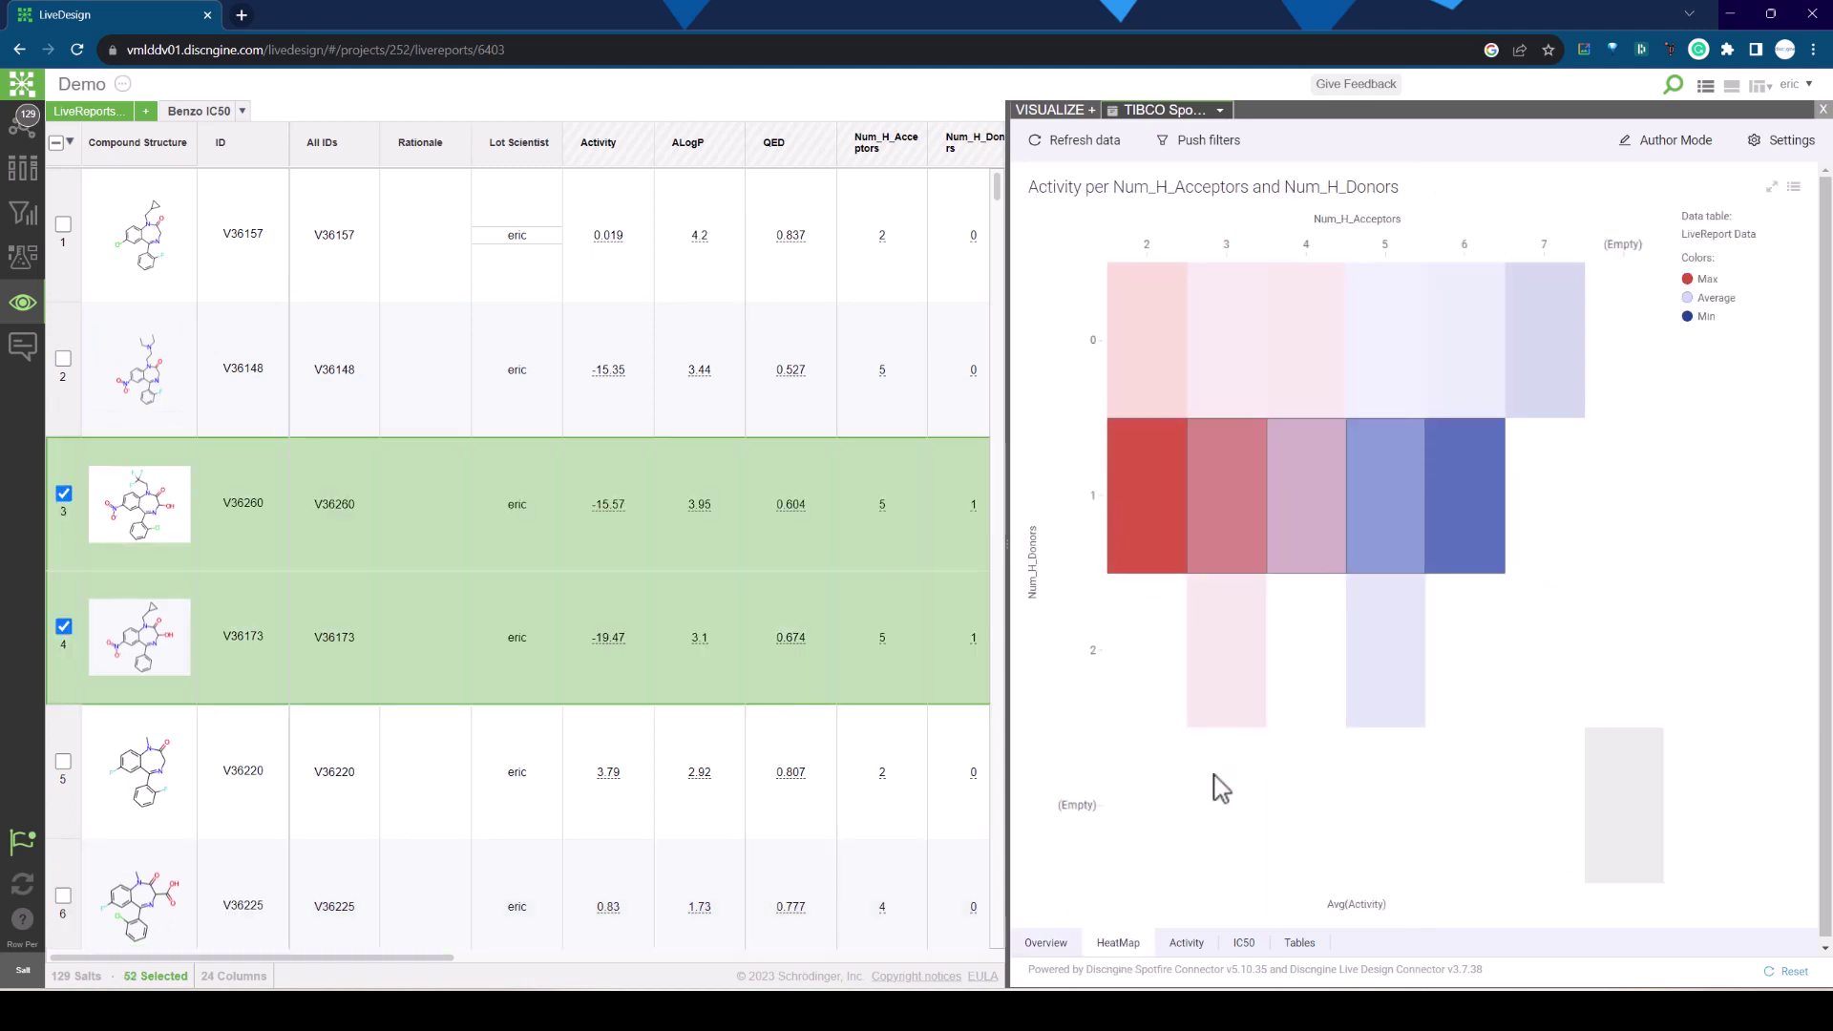
left_click(1189, 949)
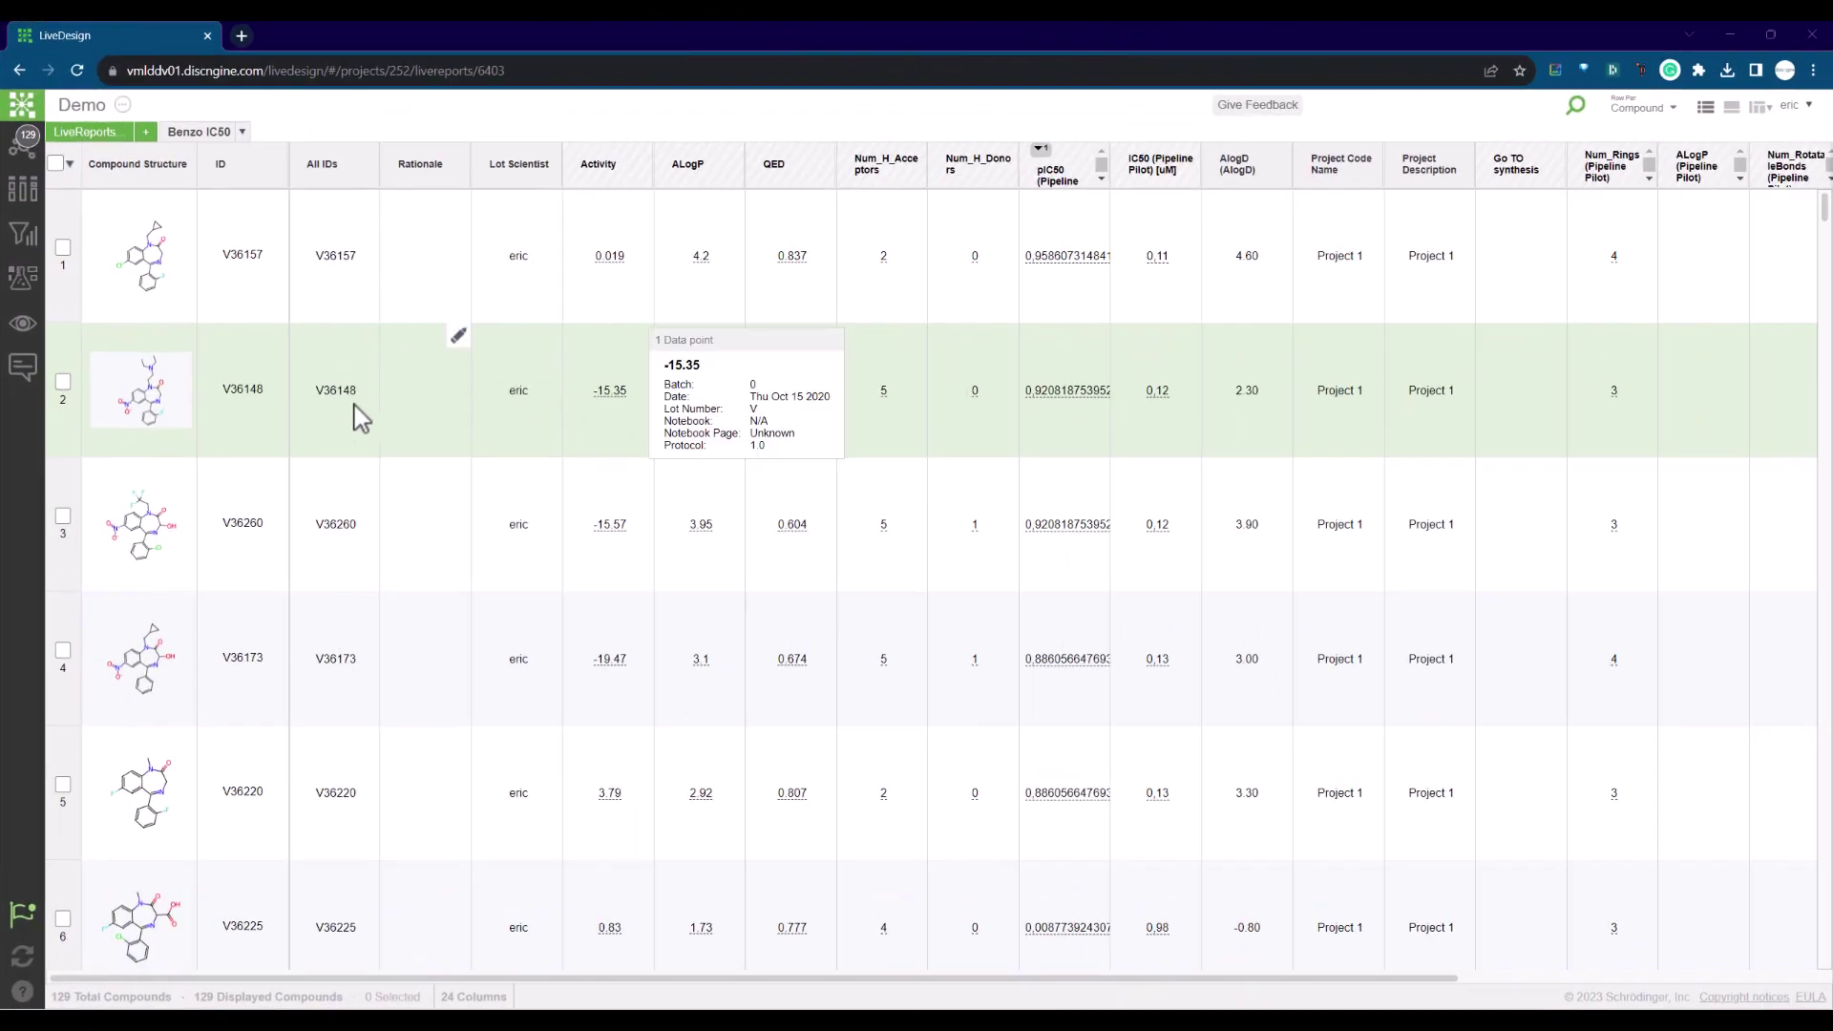
Launch the TIBCO Spotfire Connector from Tools and dismiss the 'Datasource loaded' notification.
left_click(24, 280)
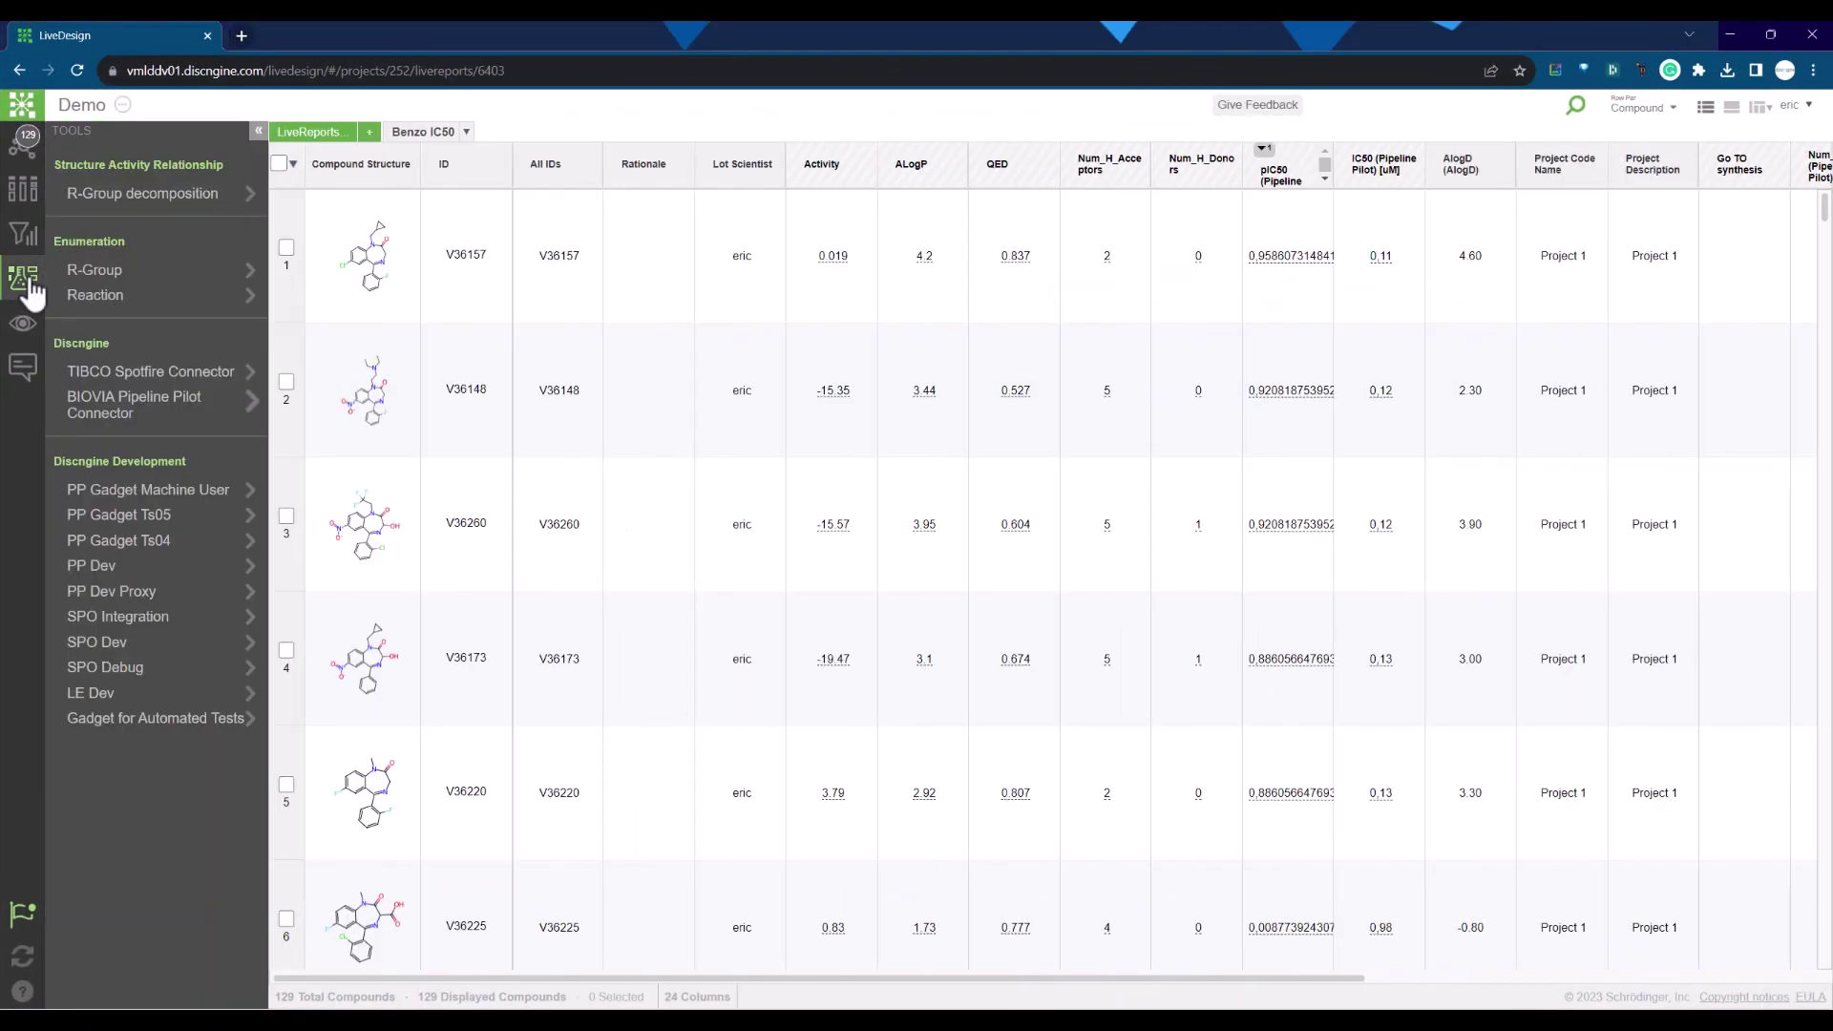
left_click(147, 376)
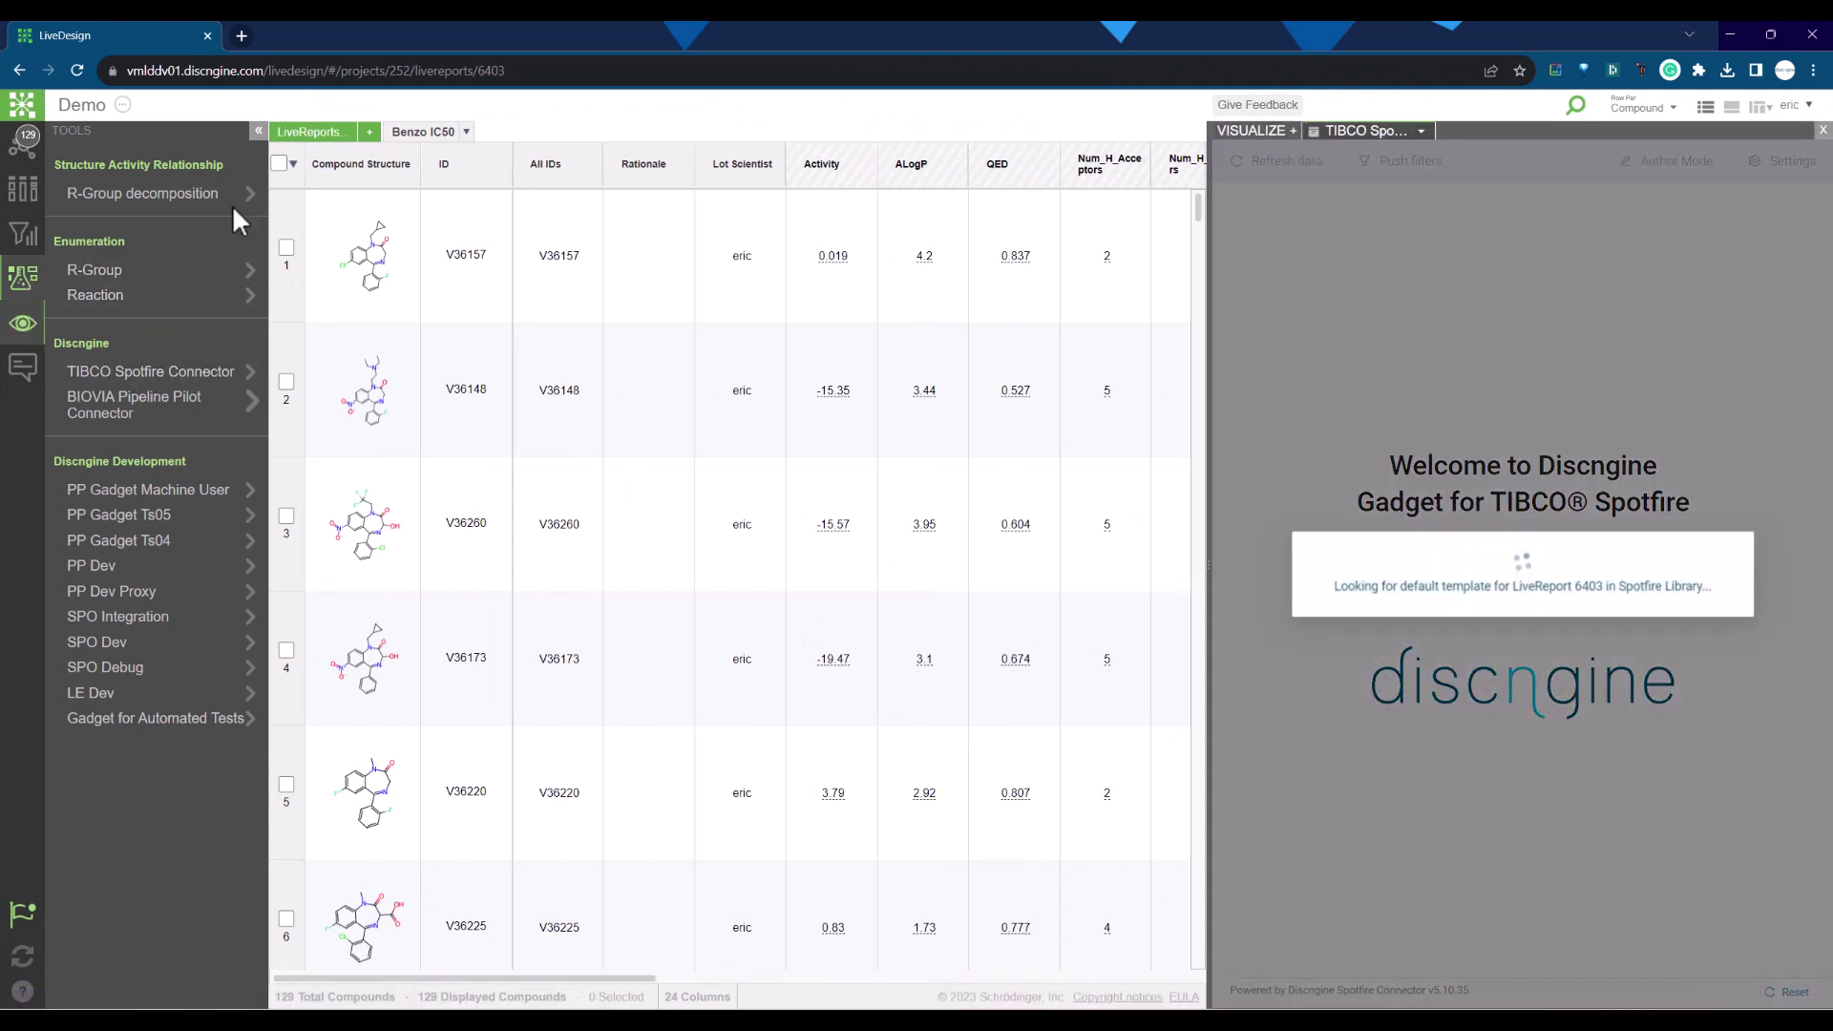
left_click(260, 132)
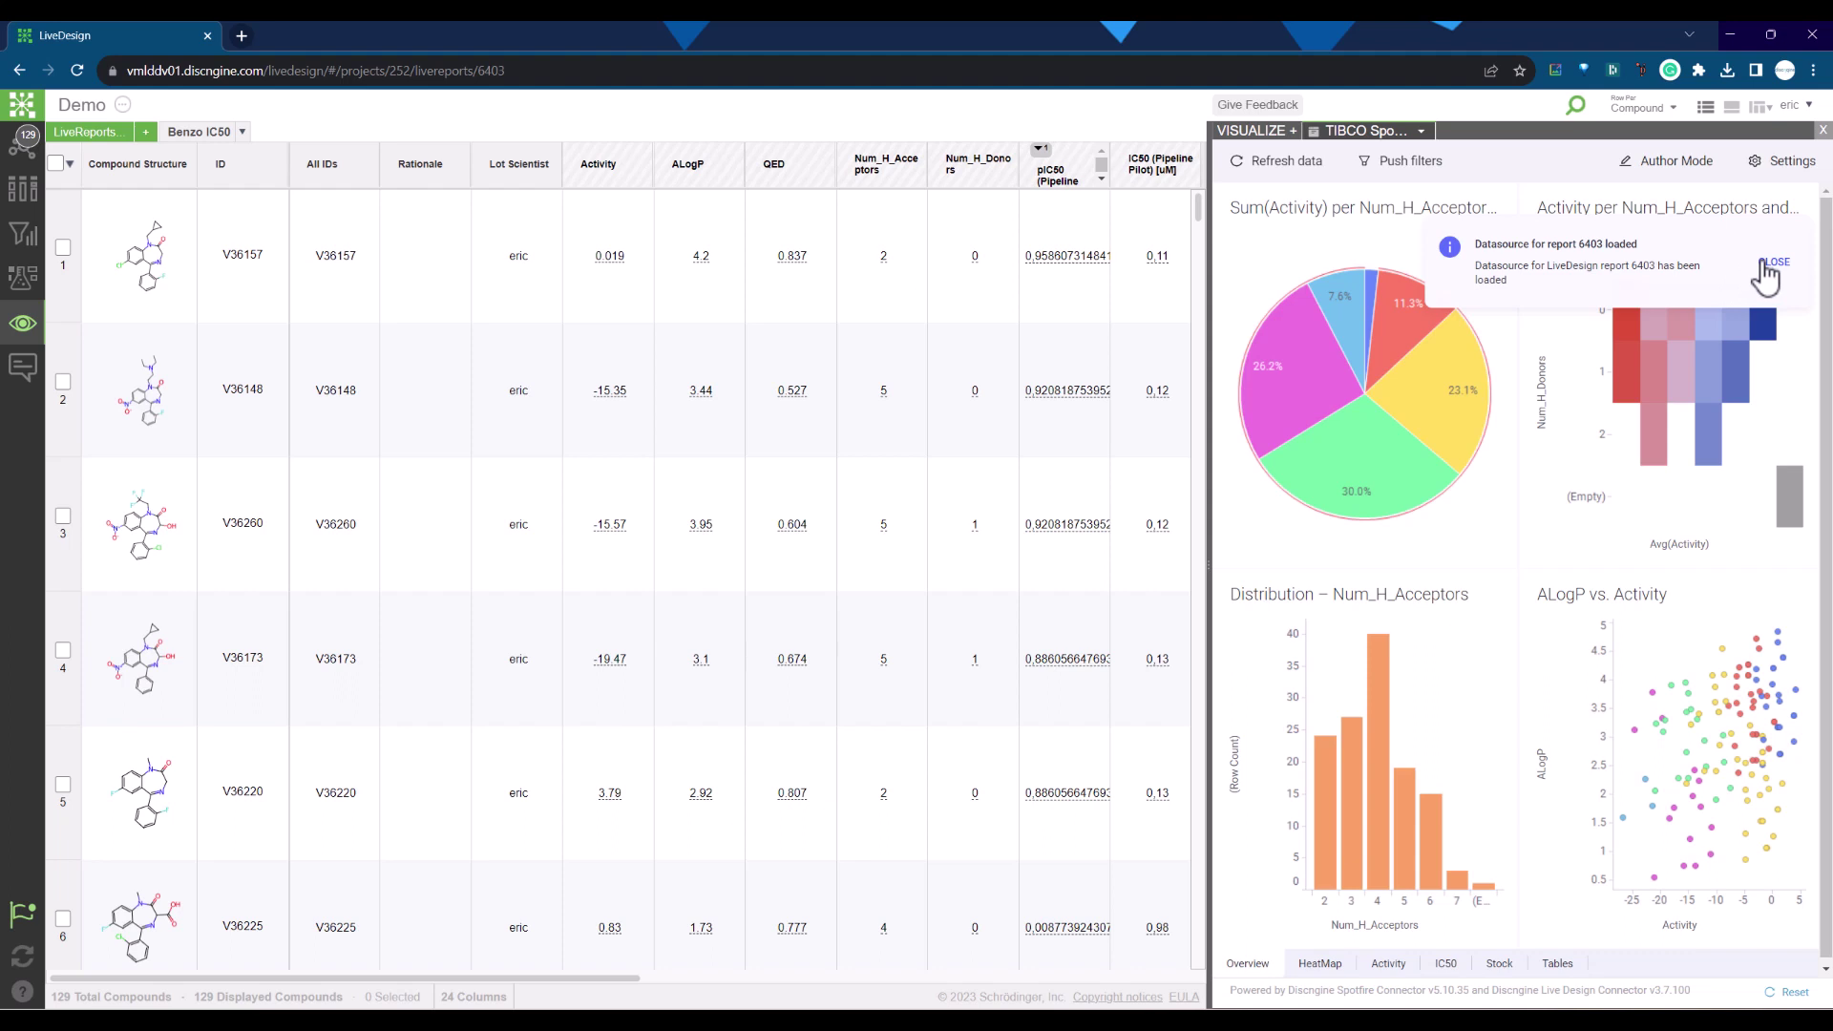
left_click(1771, 267)
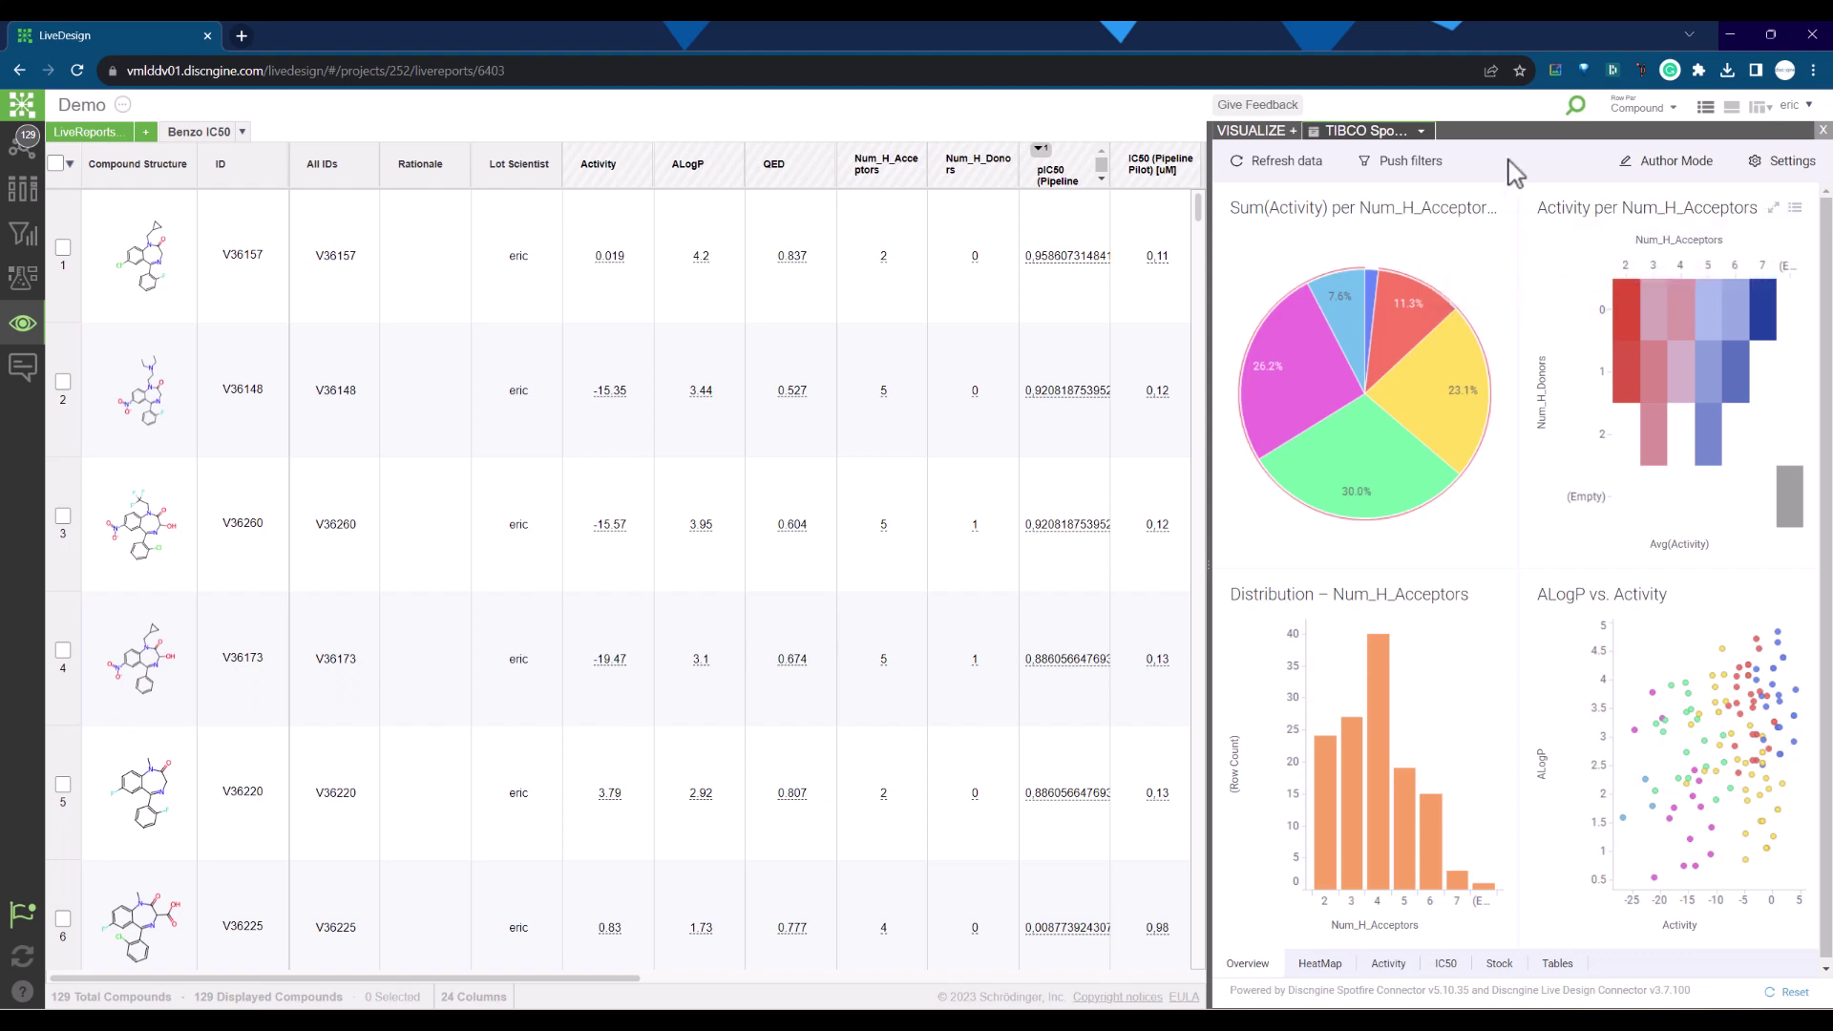
Mark the magenta and green pie slices, viewing HeatMap and Activity pages before returning to Overview.
left_click(1299, 364)
left_click(1364, 459)
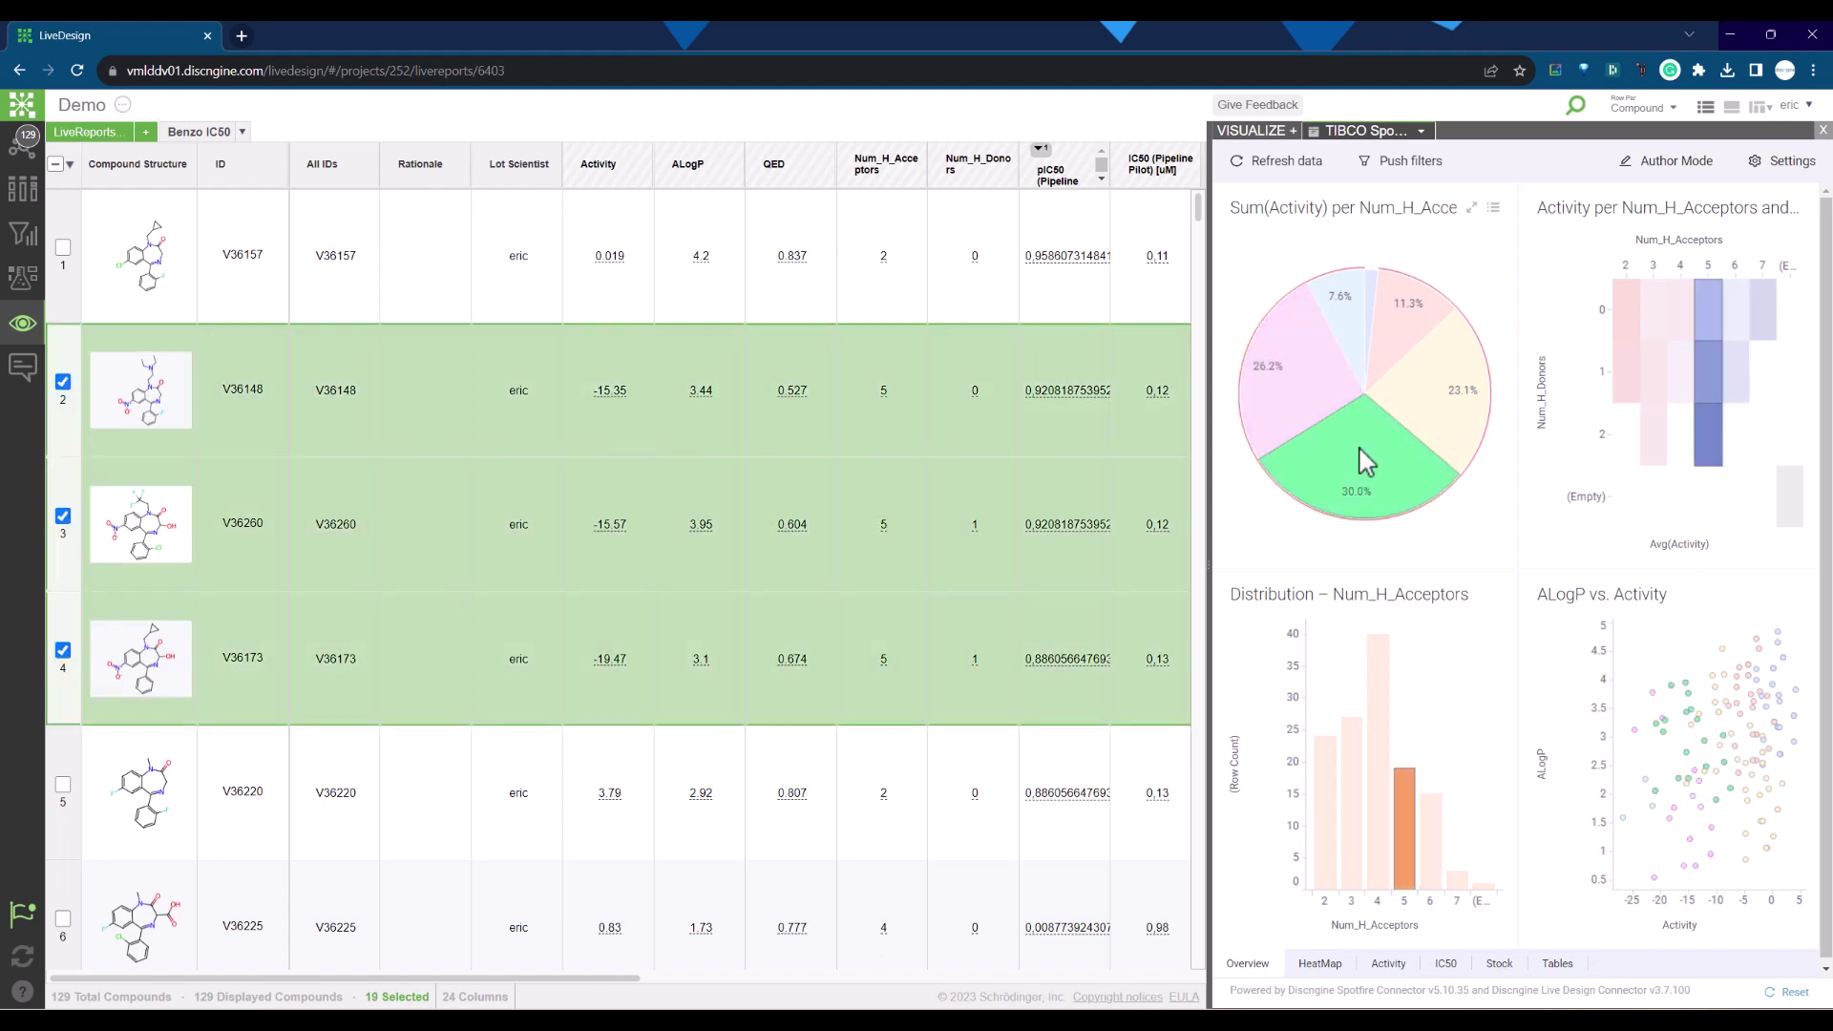
left_click(1322, 965)
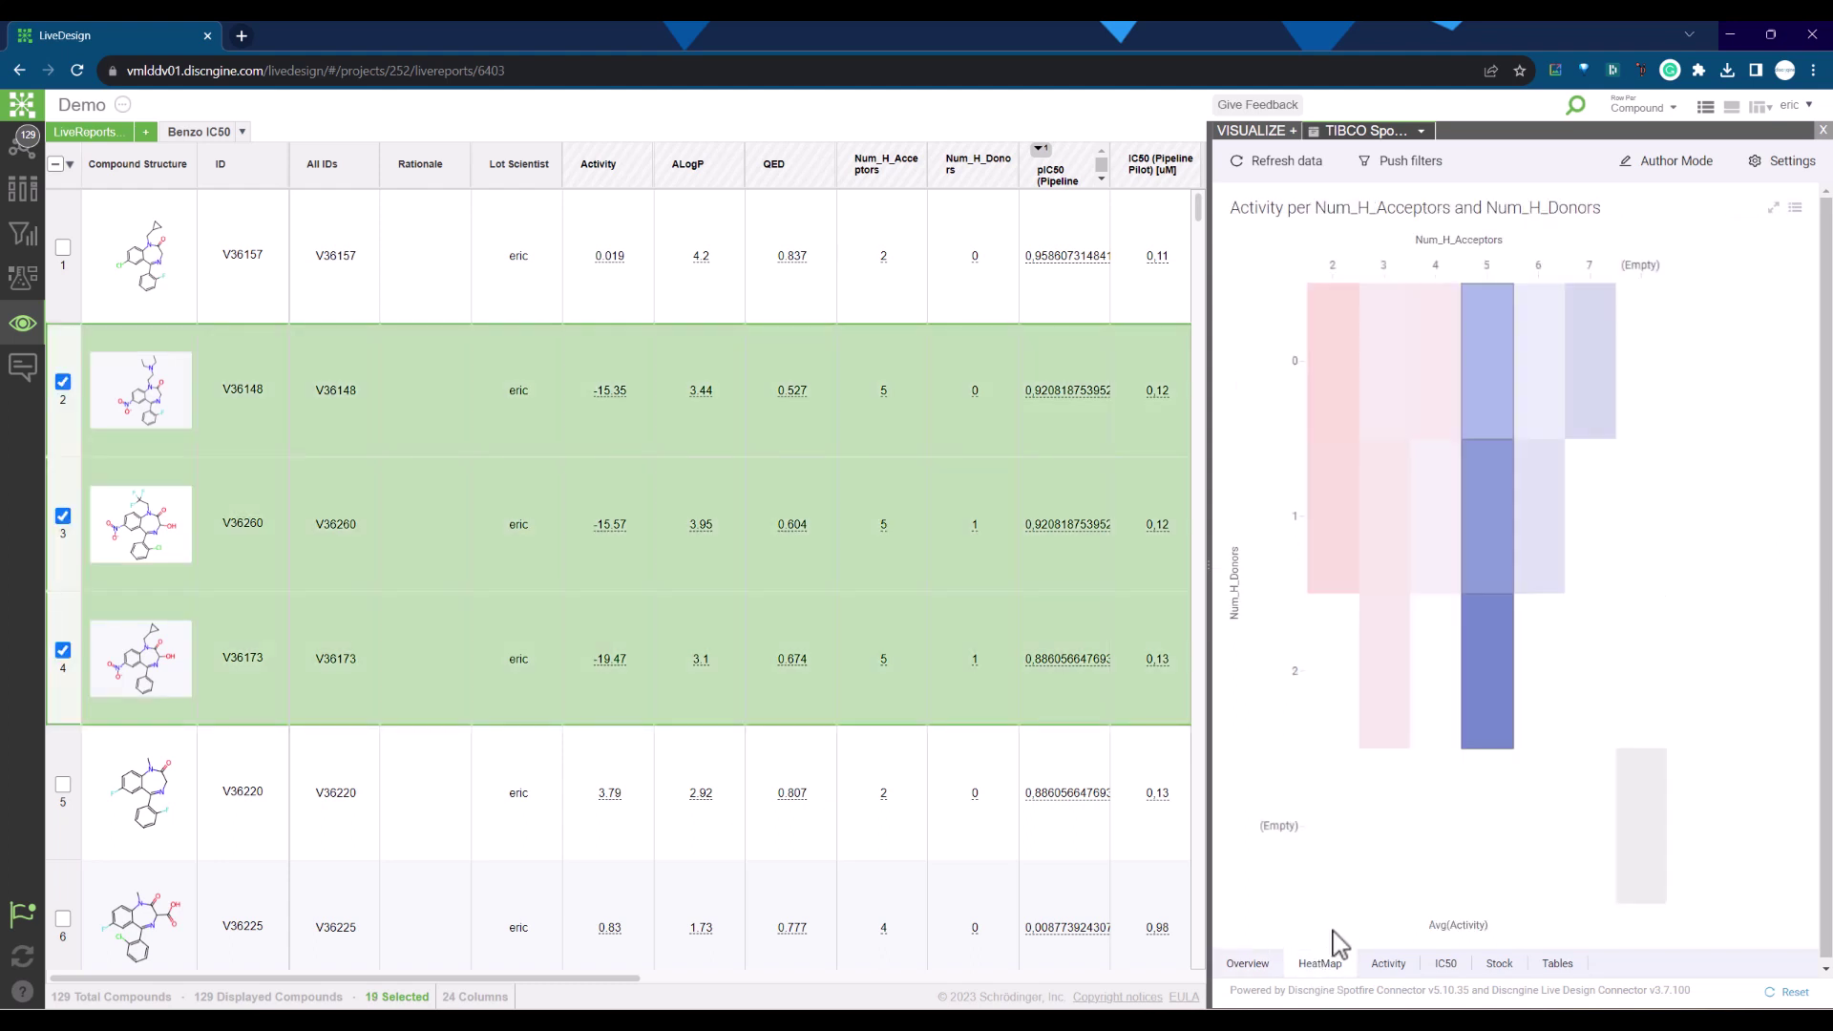
left_click(1387, 966)
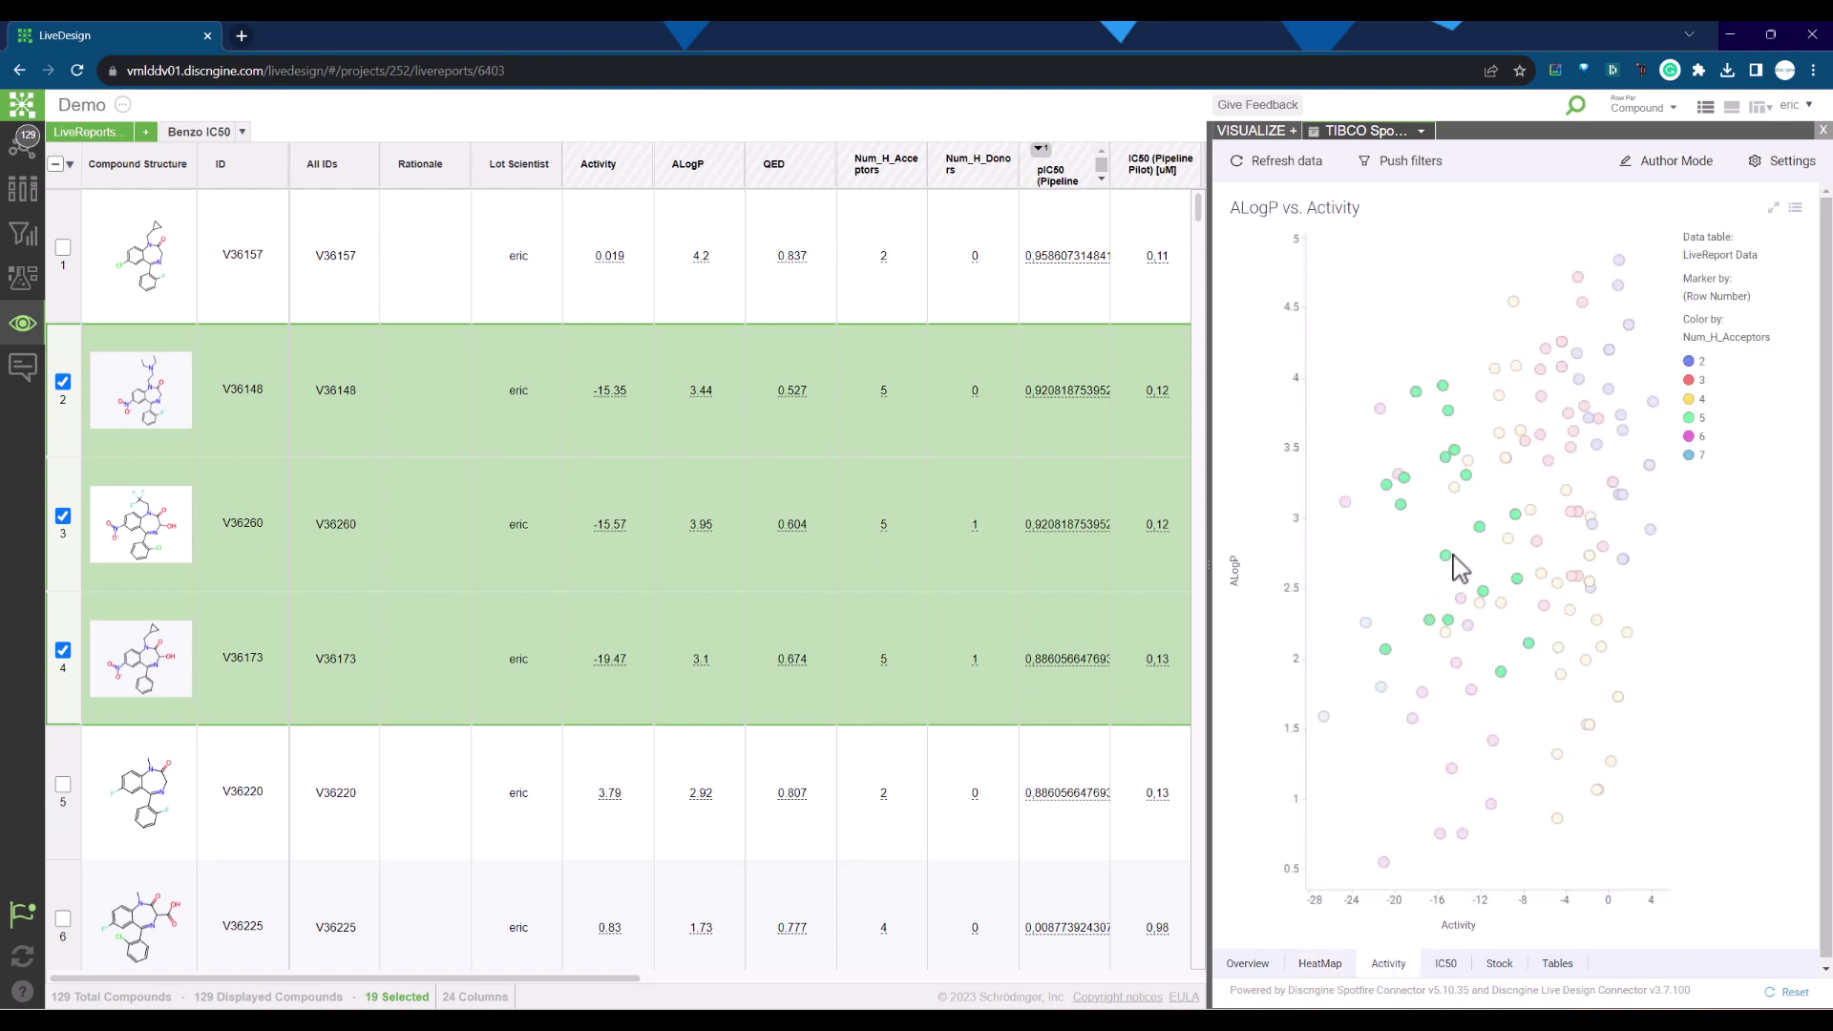
mouse_move(1445, 554)
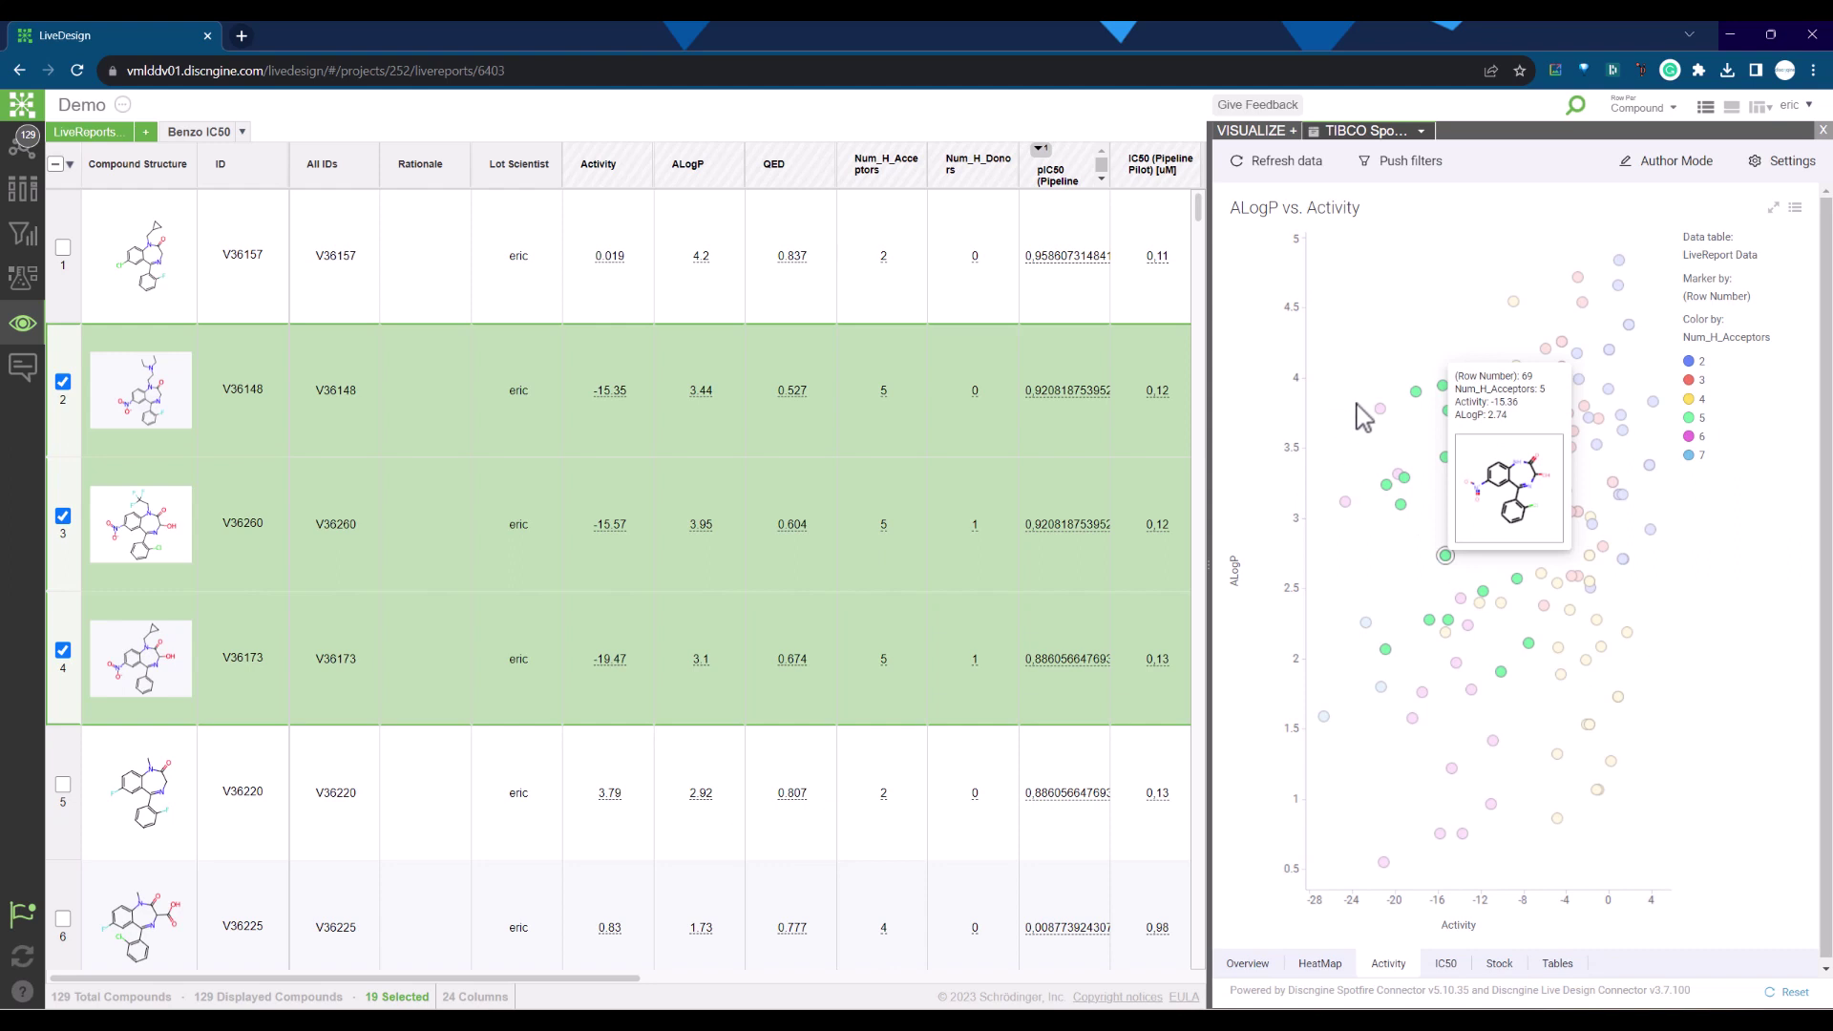
left_click(1268, 962)
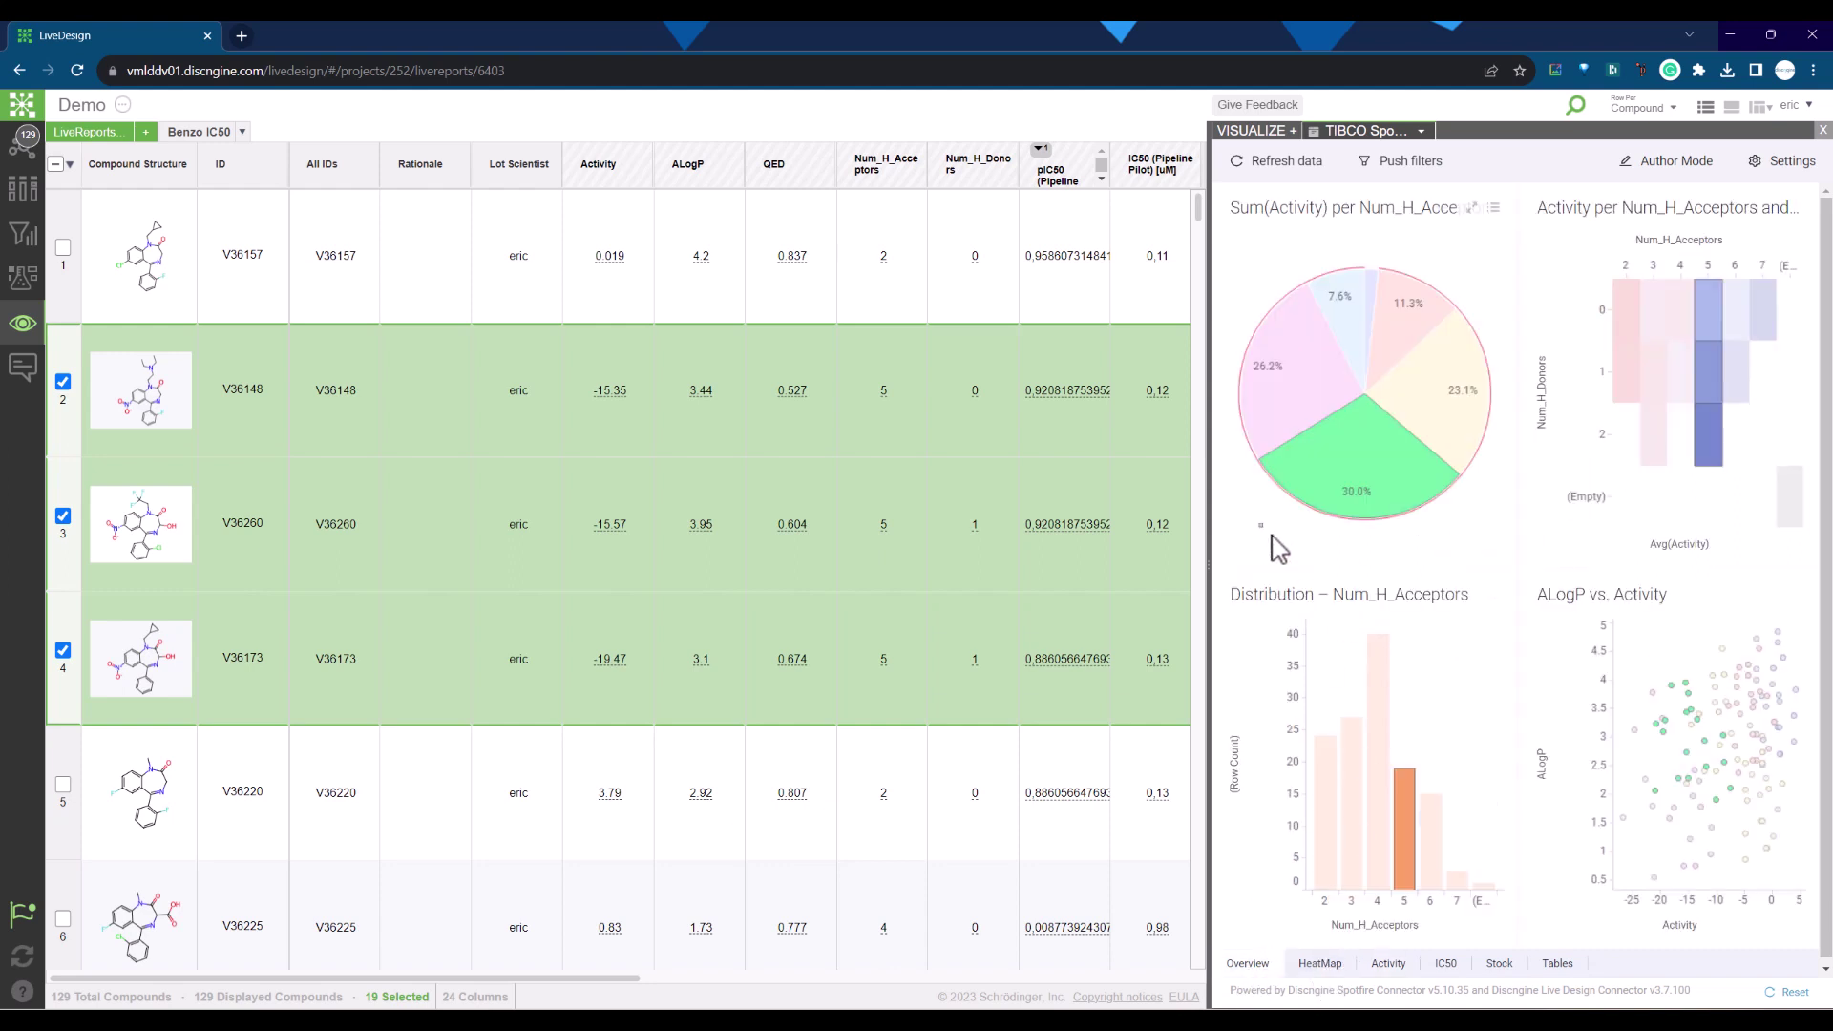
Clear the marking, select rows 11 and 12, and show the IC50 dose-response page.
left_click(1277, 547)
scroll(298, 425, "down", 8)
left_click(62, 472)
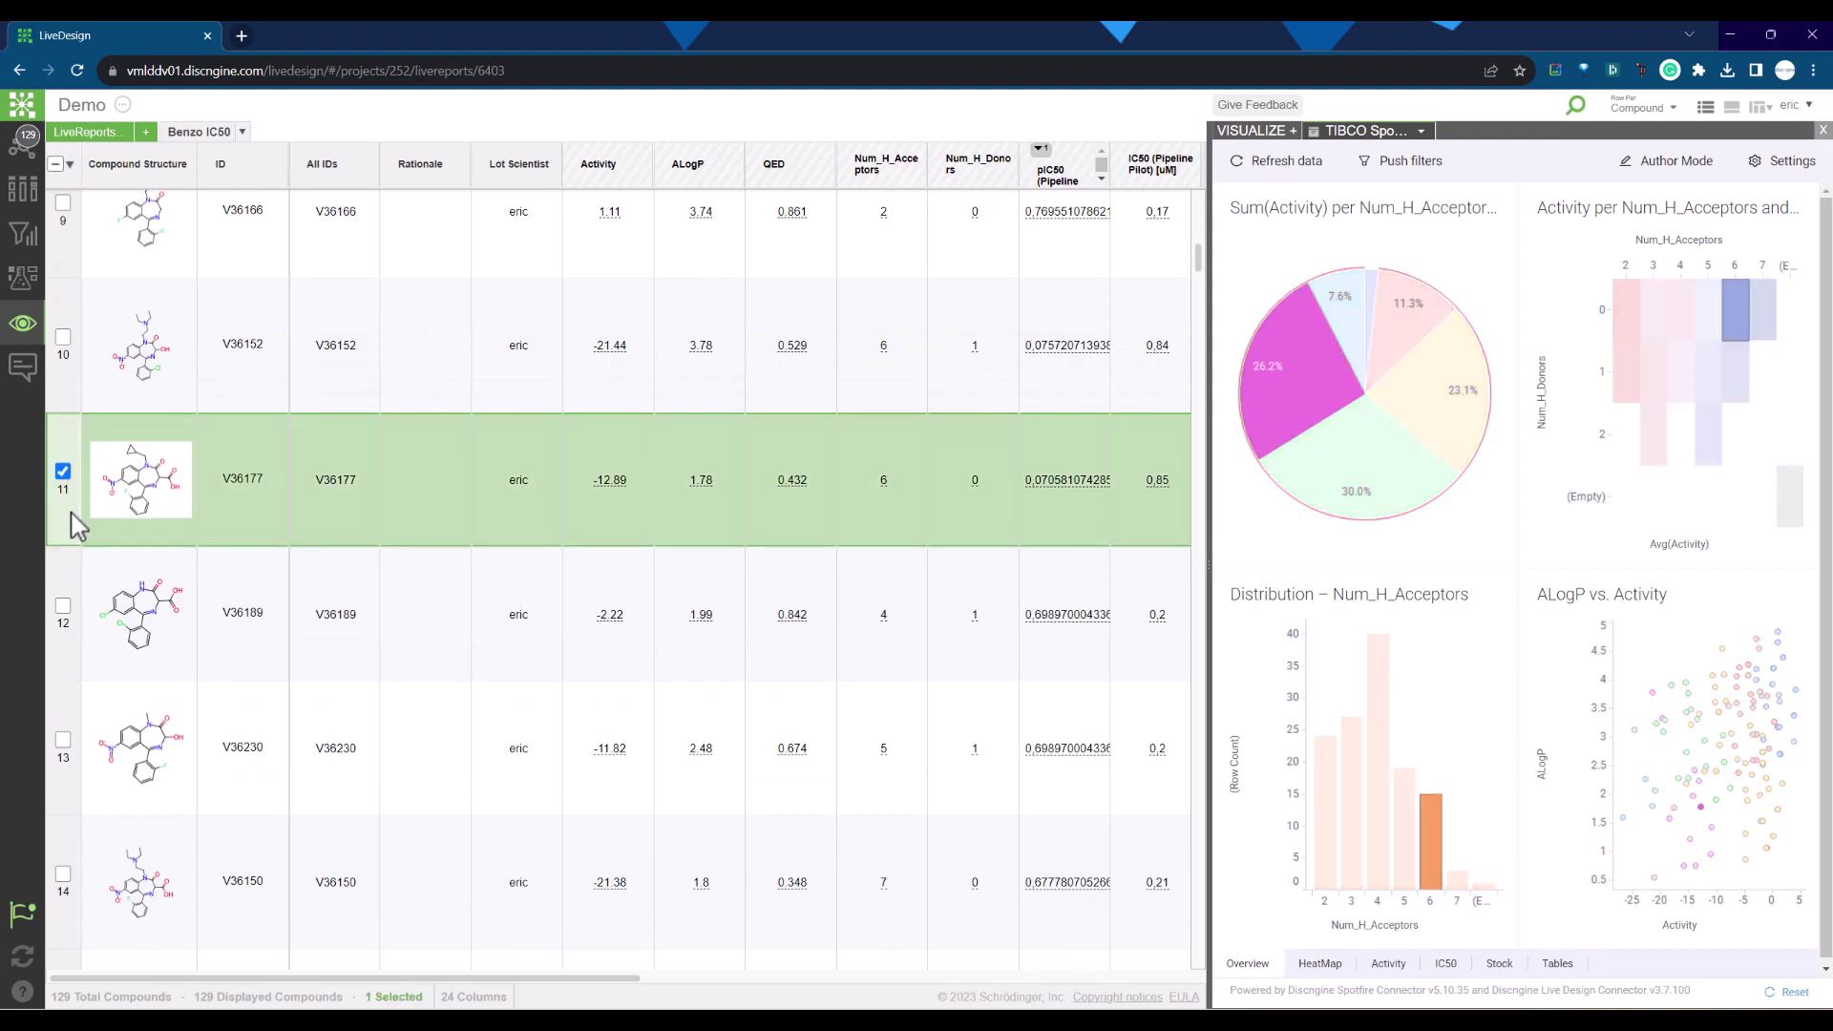
left_click(62, 606)
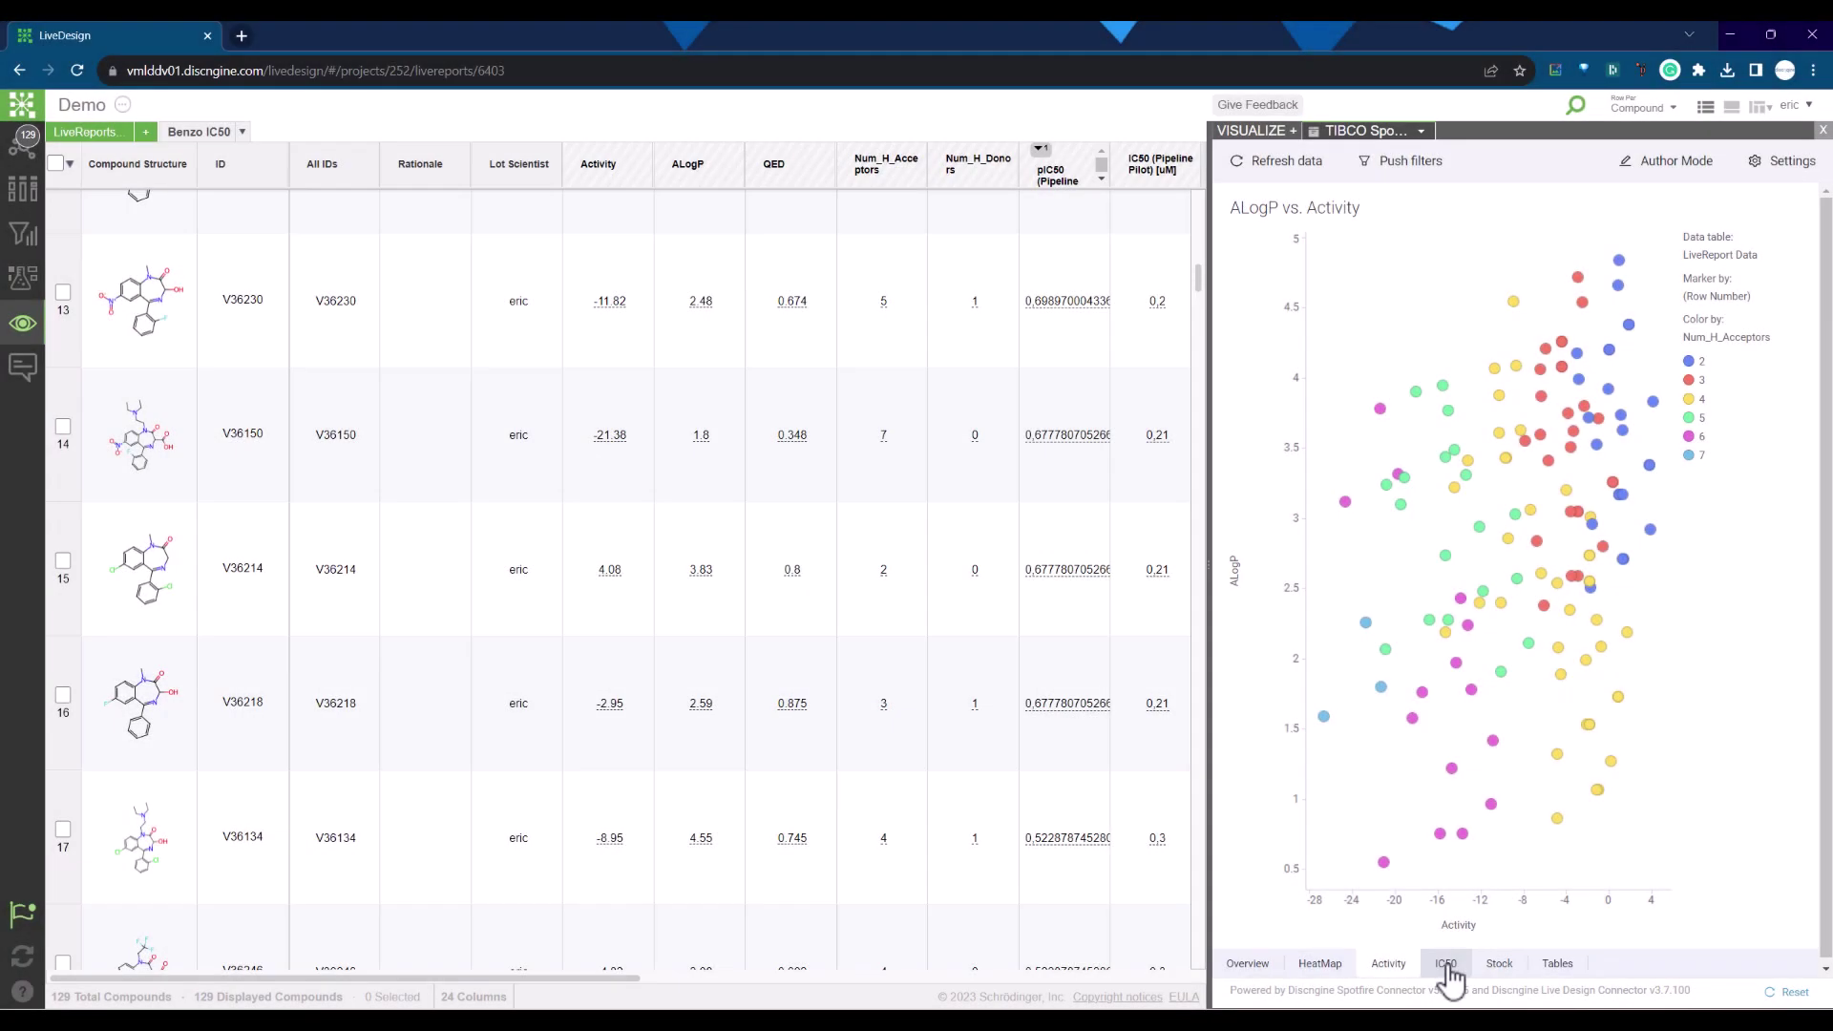
left_click(1447, 965)
scroll(1646, 348, "down", 3)
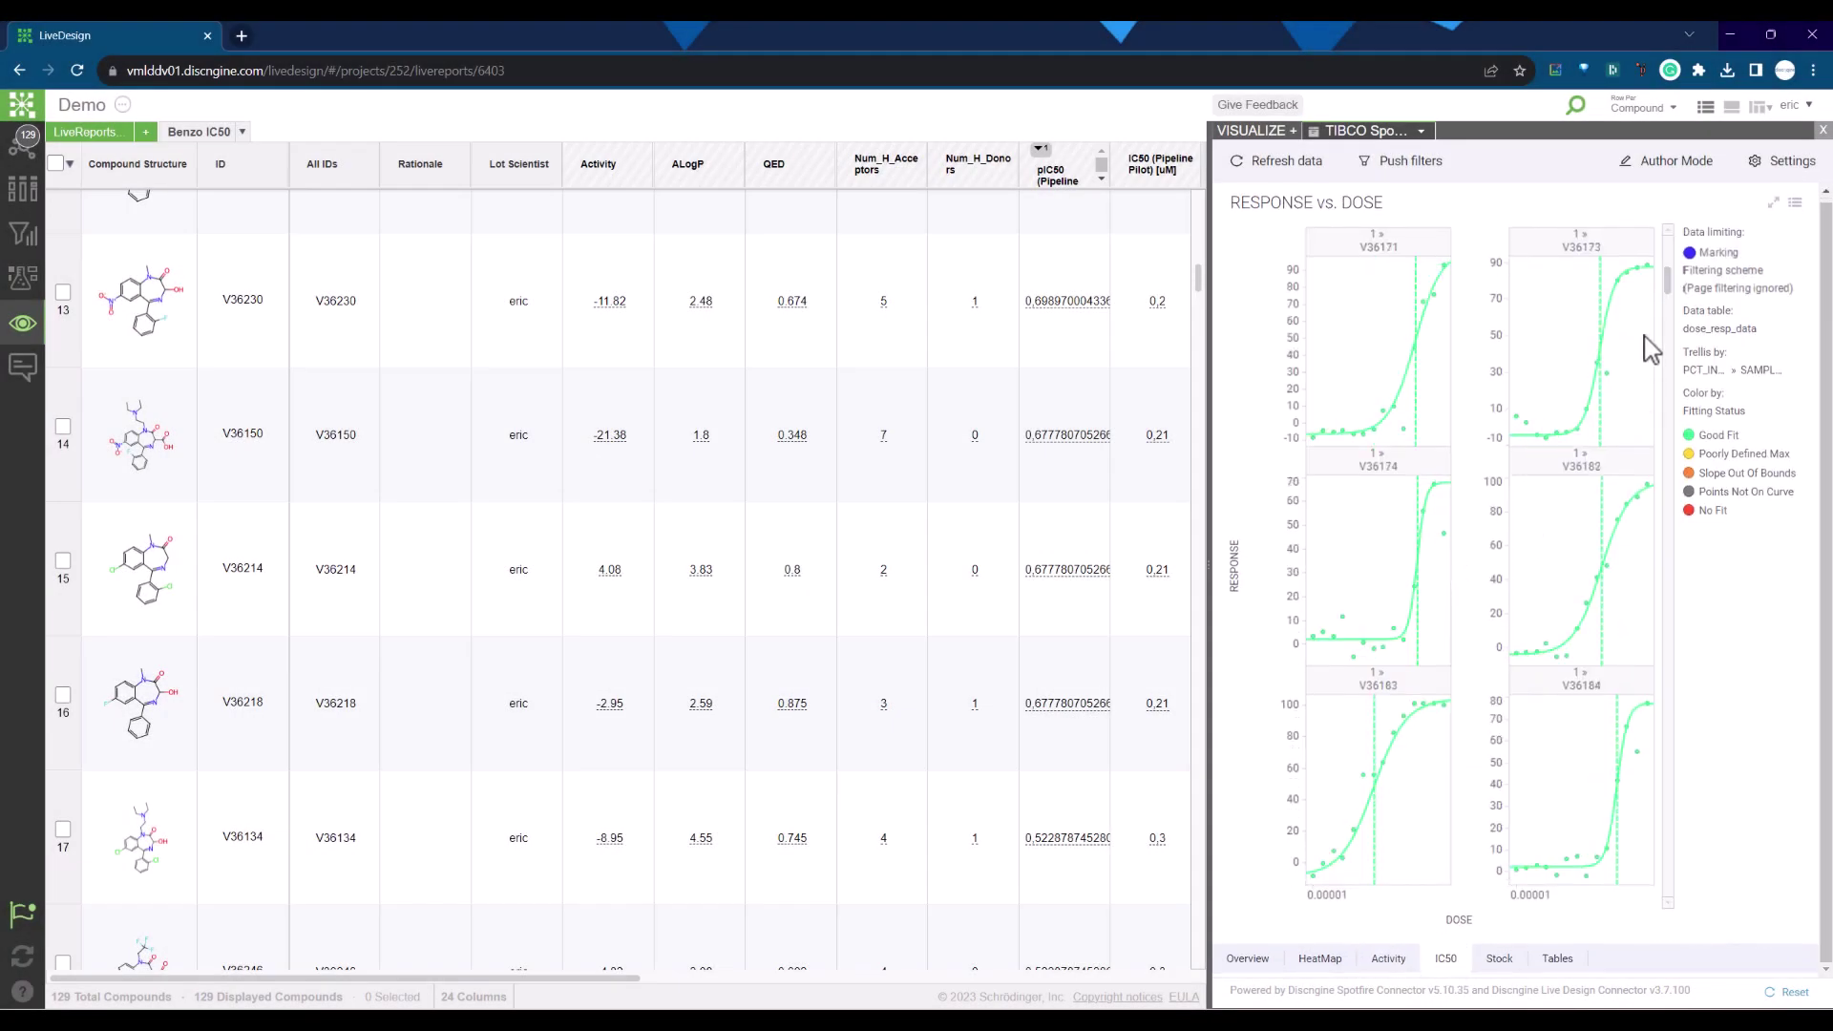
scroll(1648, 348, "down", 2)
scroll(1648, 348, "down", 1)
scroll(1647, 347, "down", 1)
scroll(1646, 348, "down", 2)
scroll(1647, 348, "up", 3)
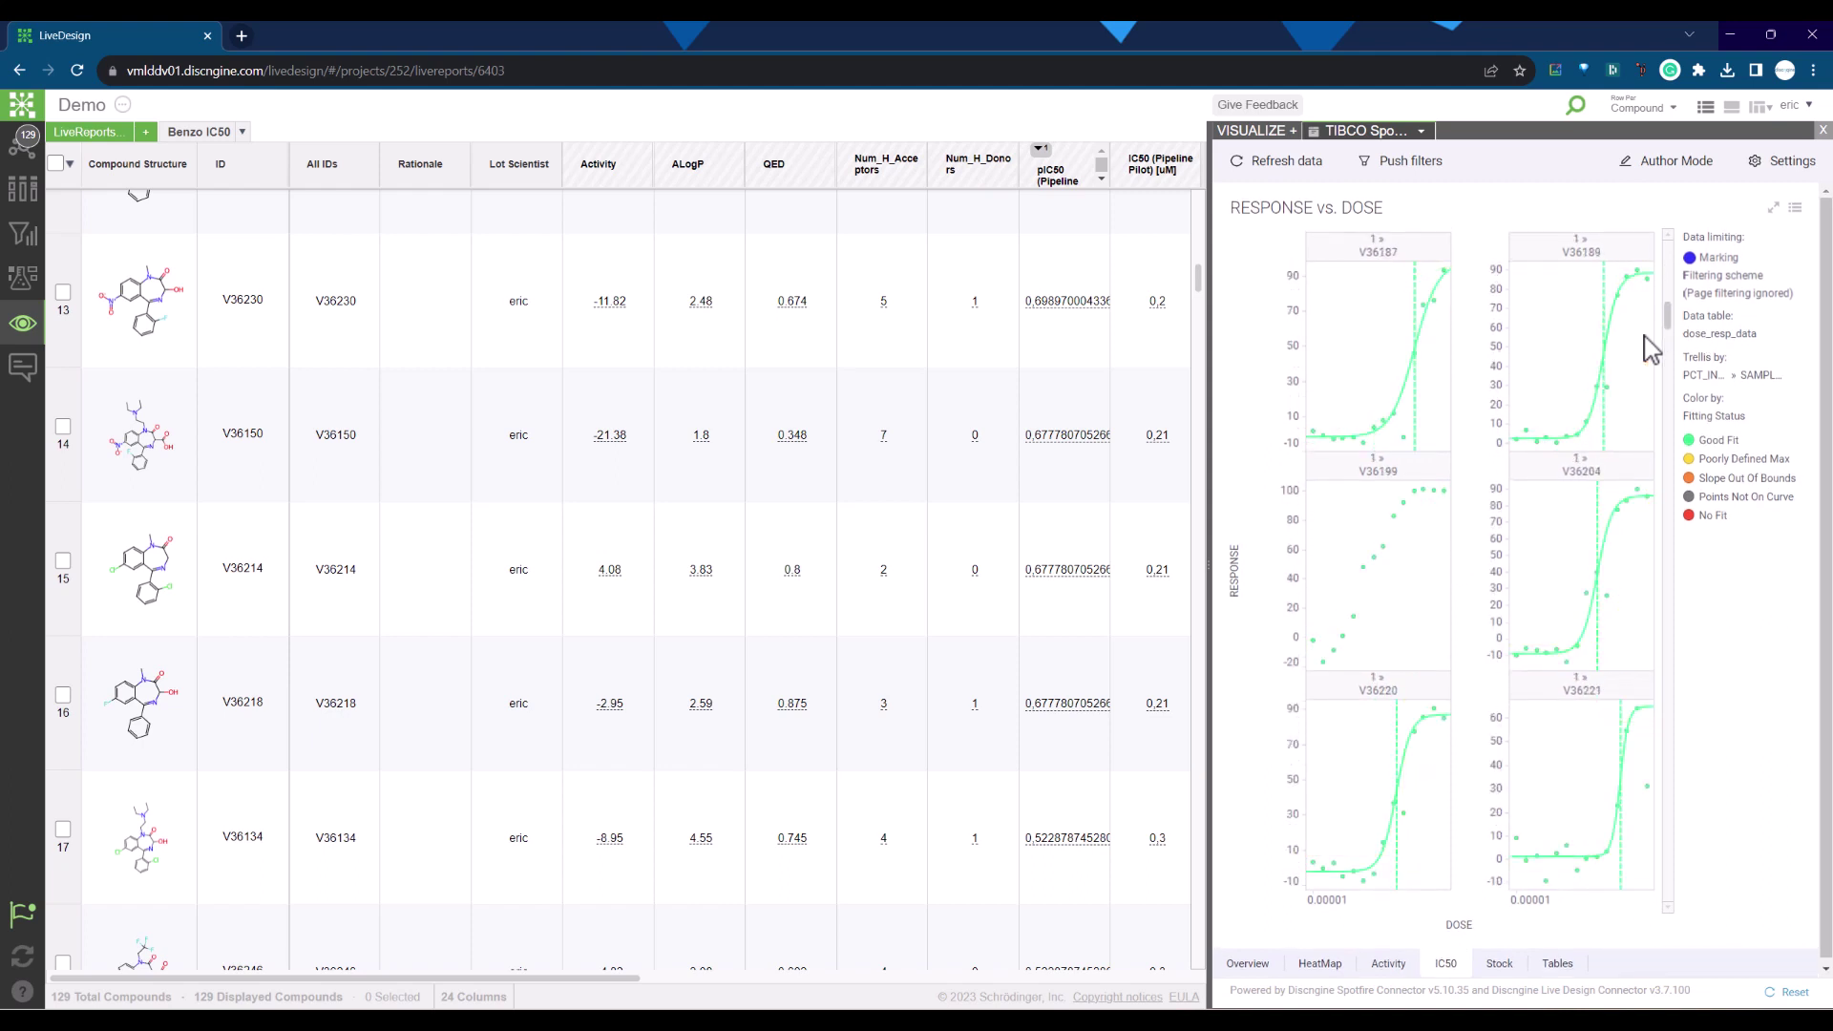
On the Stock page, select the compounds in rows 13–16, 19 and 20.
left_click(1499, 967)
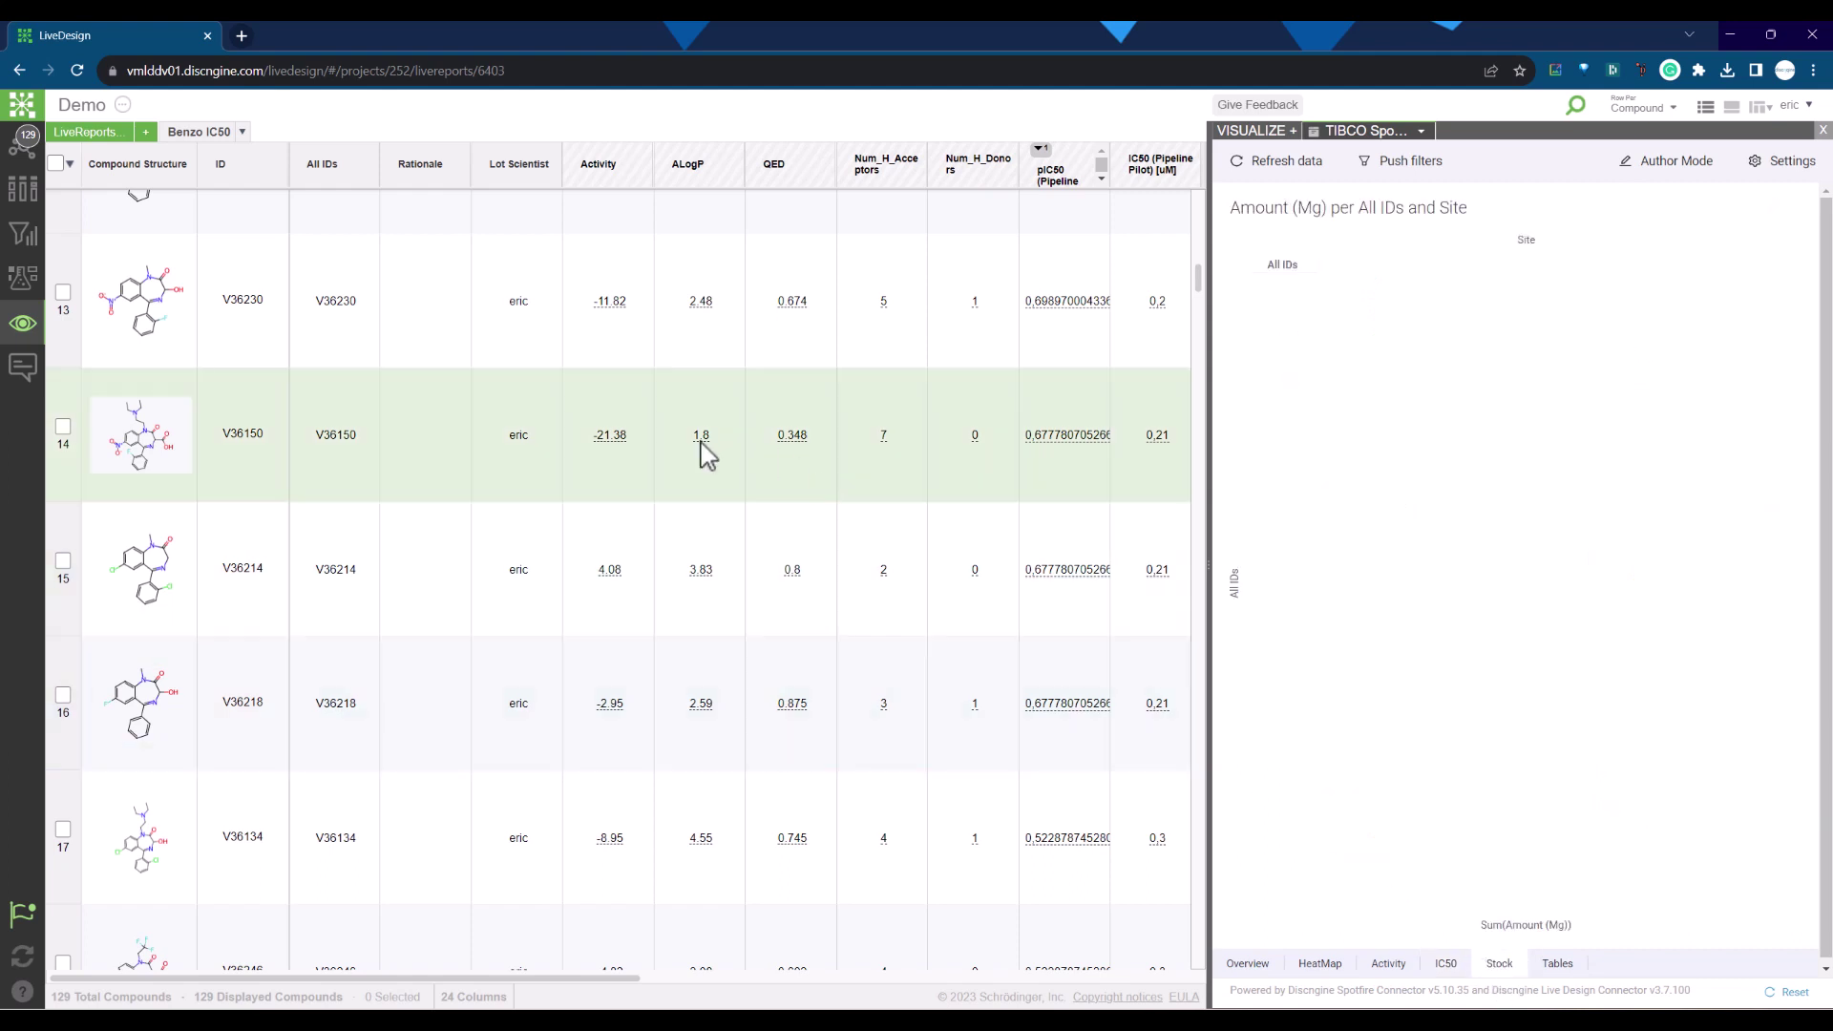
left_click(63, 426)
left_click(64, 562)
left_click(63, 696)
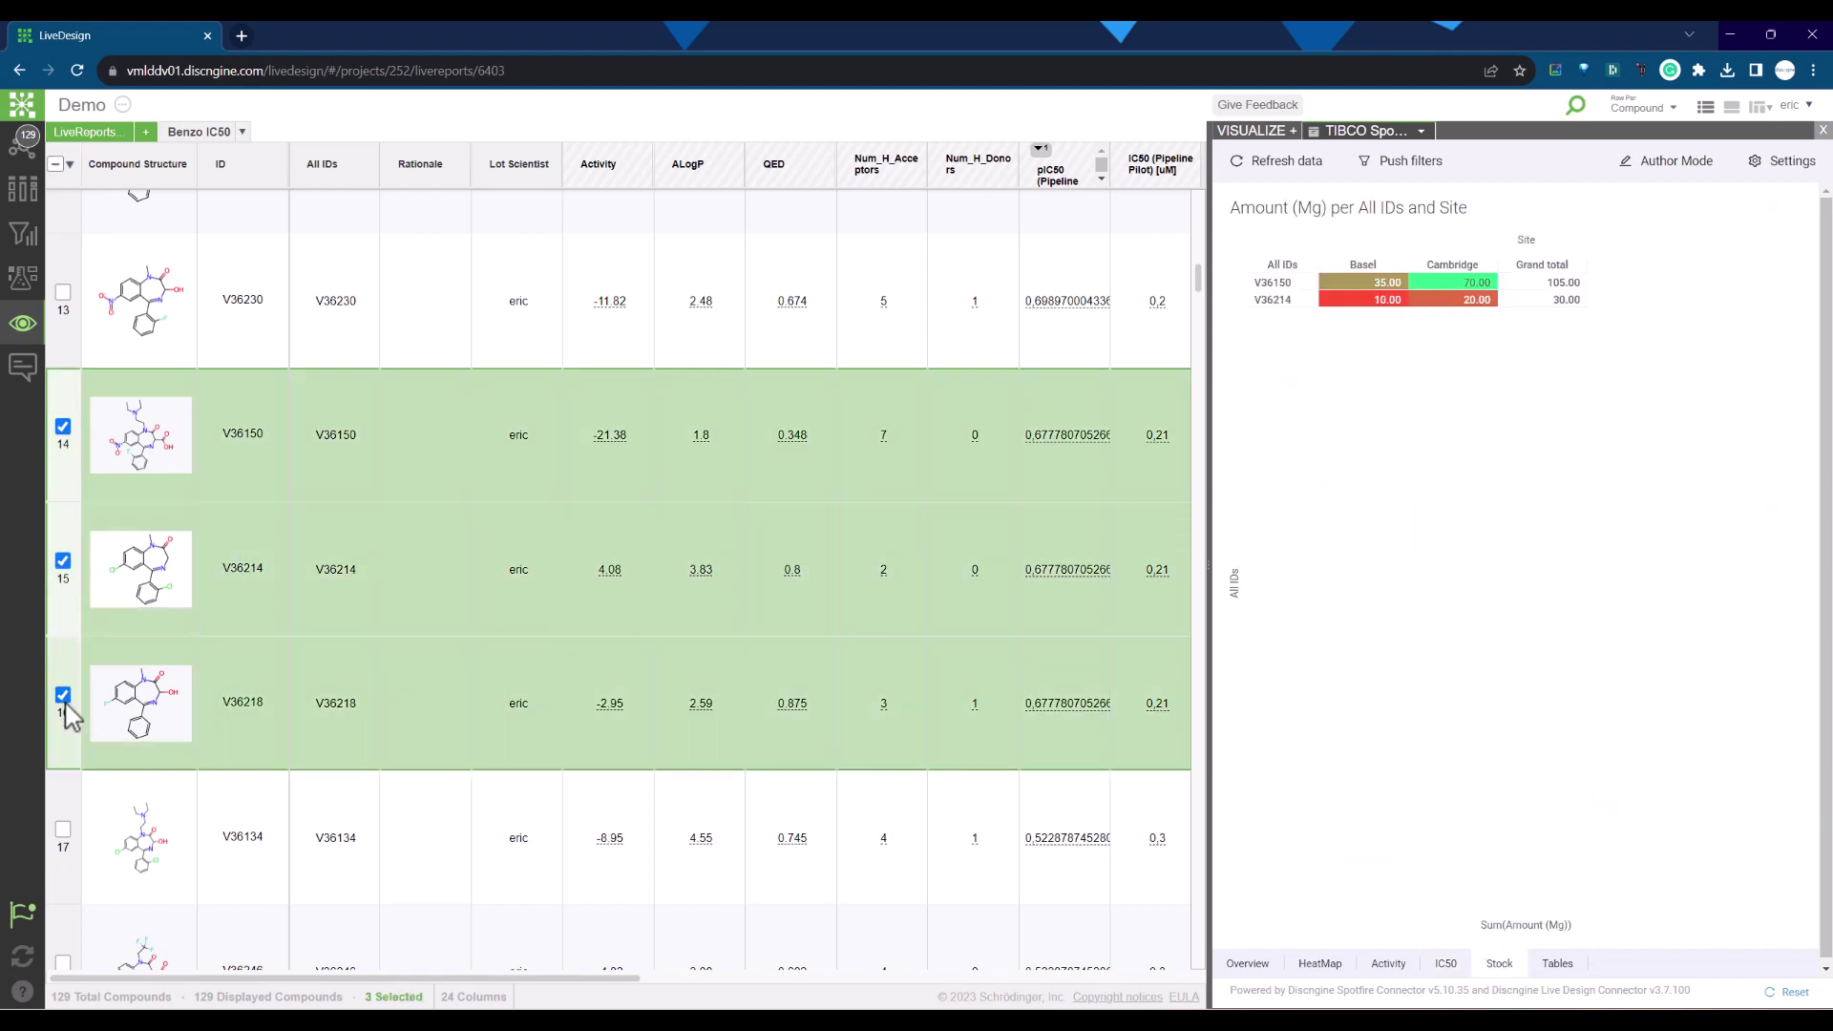
left_click(63, 294)
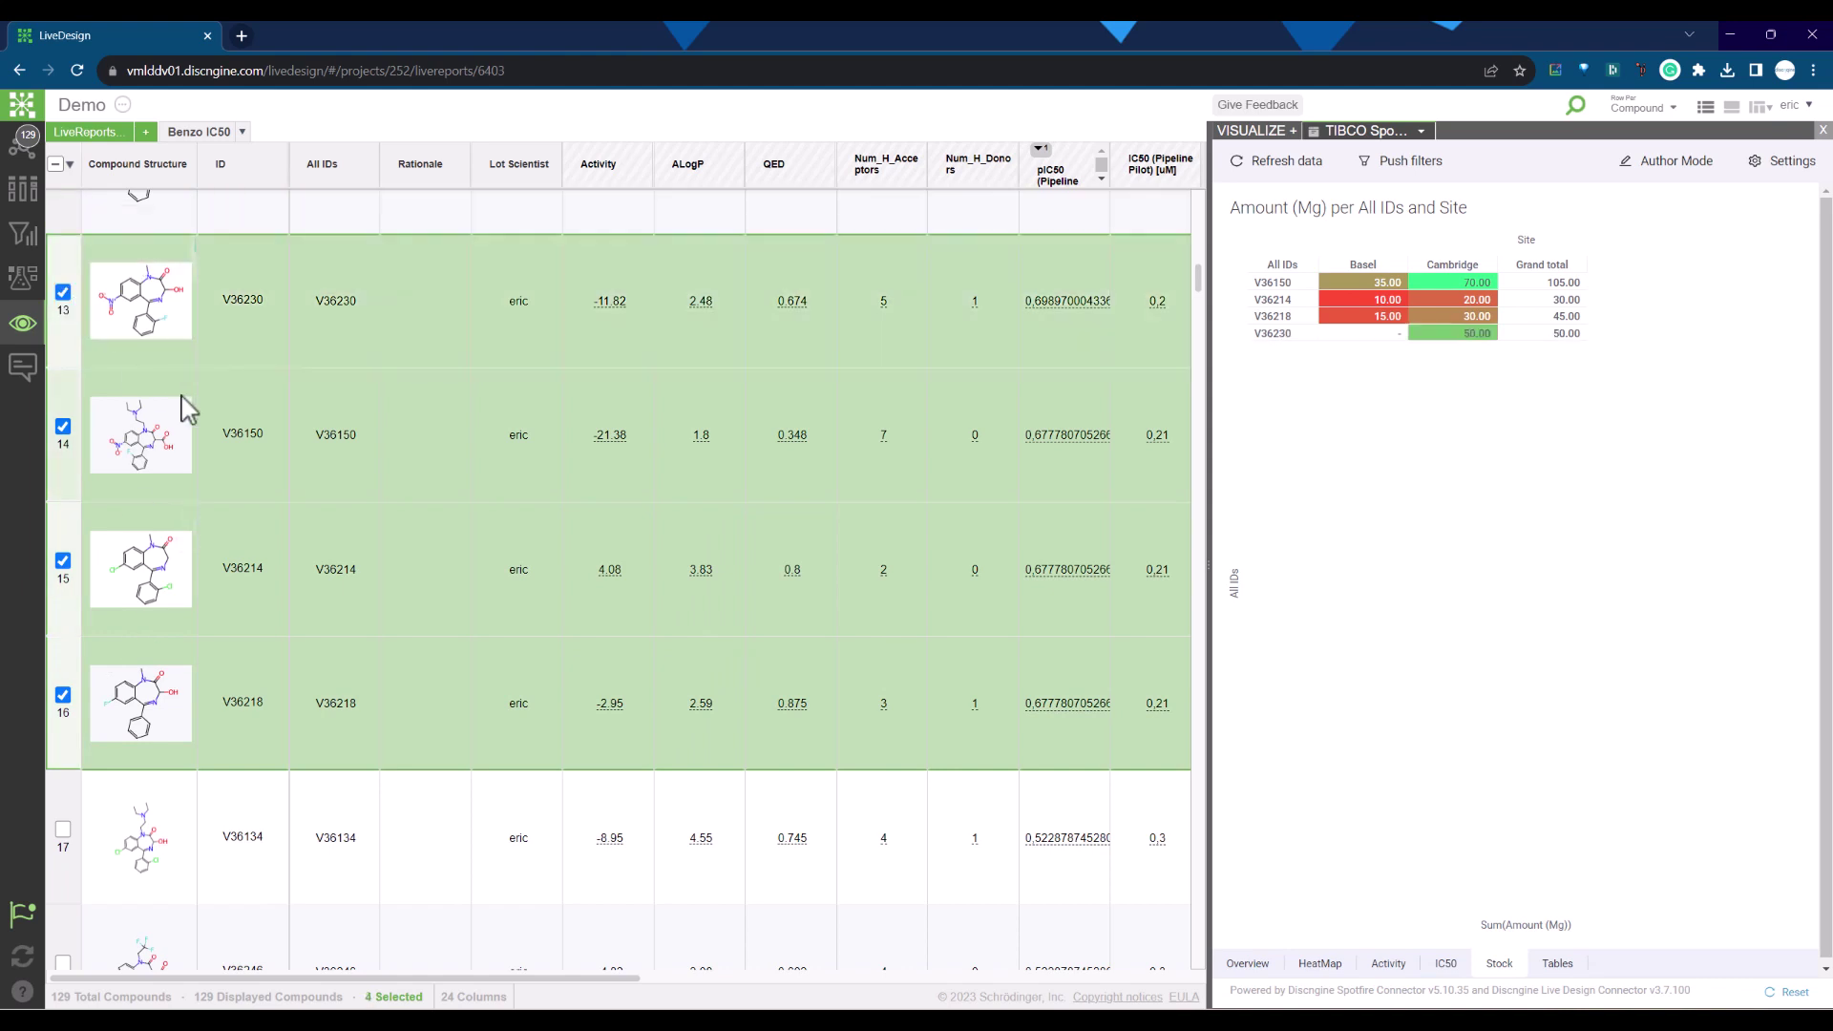
scroll(201, 408, "down", 2)
scroll(200, 409, "down", 2)
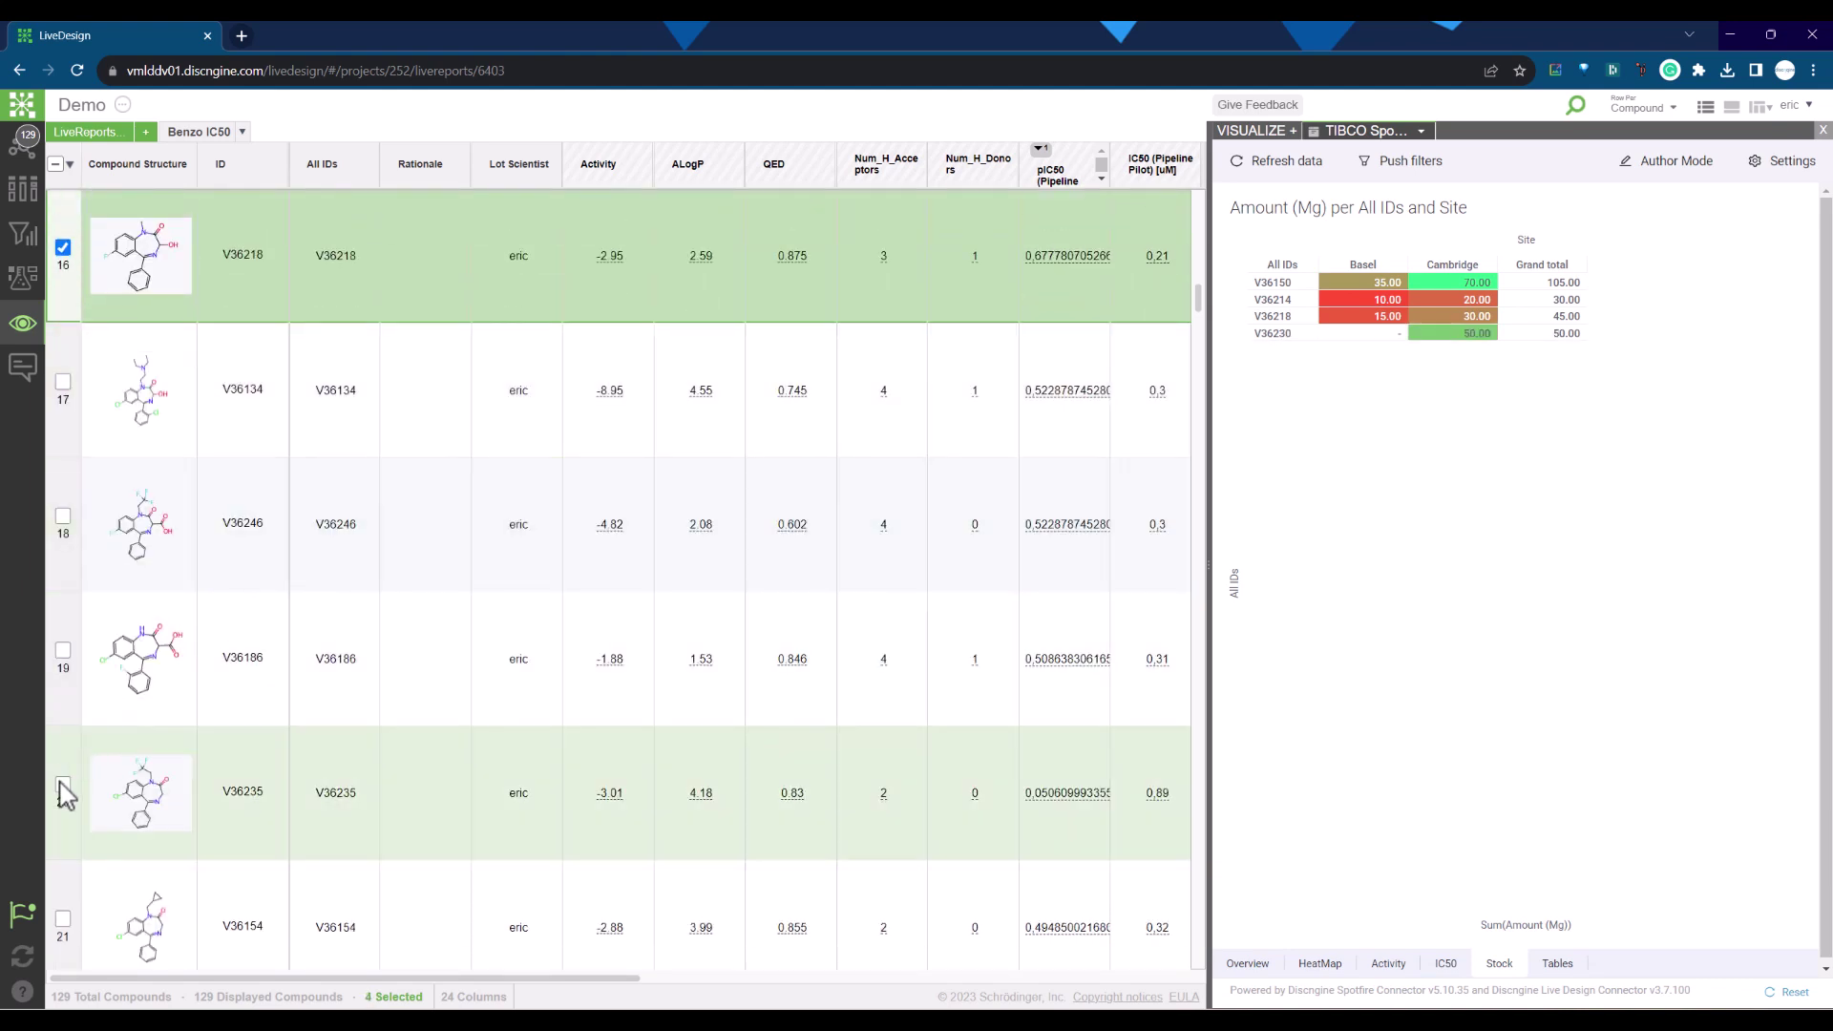
left_click(63, 783)
left_click(63, 651)
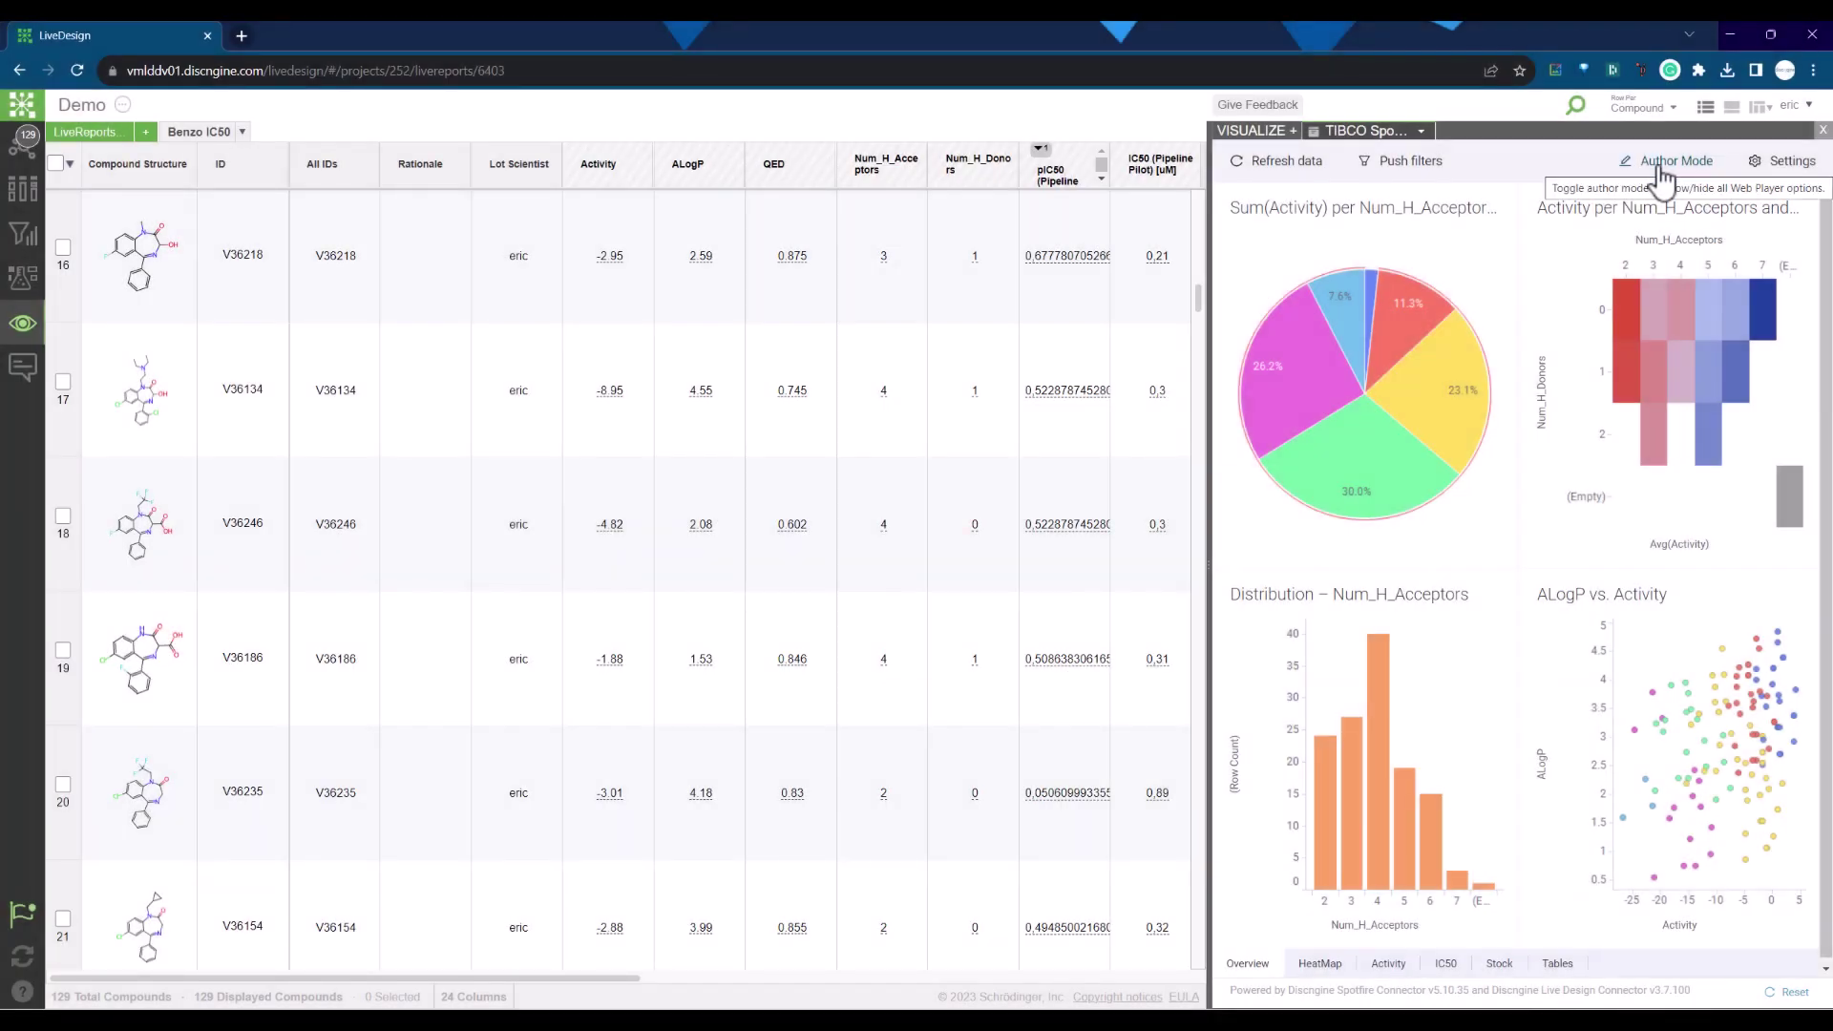
Turn on Author Mode and drag the divider left to widen the Spotfire panel.
left_click(1658, 166)
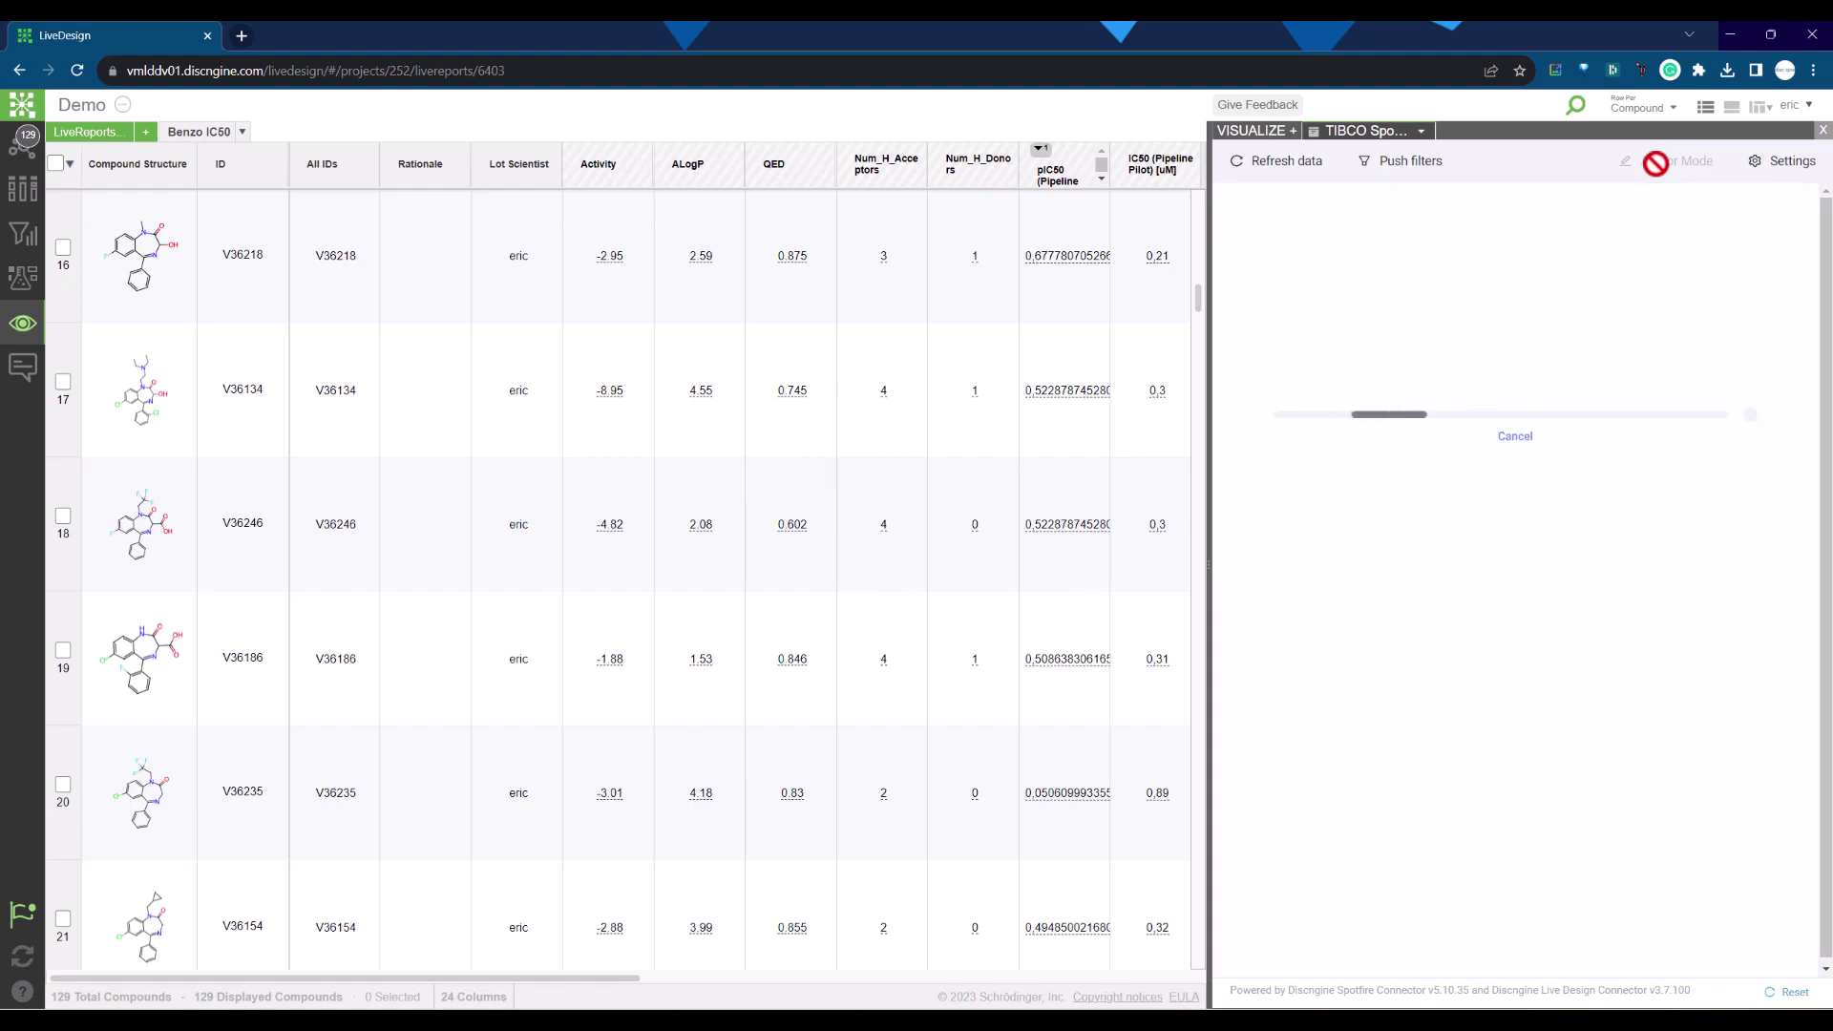
left_click_drag(1212, 133, 789, 133)
left_click(1776, 266)
In editing mode, add a new page with a pie chart coloured by Num_H_Acceptors.
left_click(1759, 198)
left_click(1751, 266)
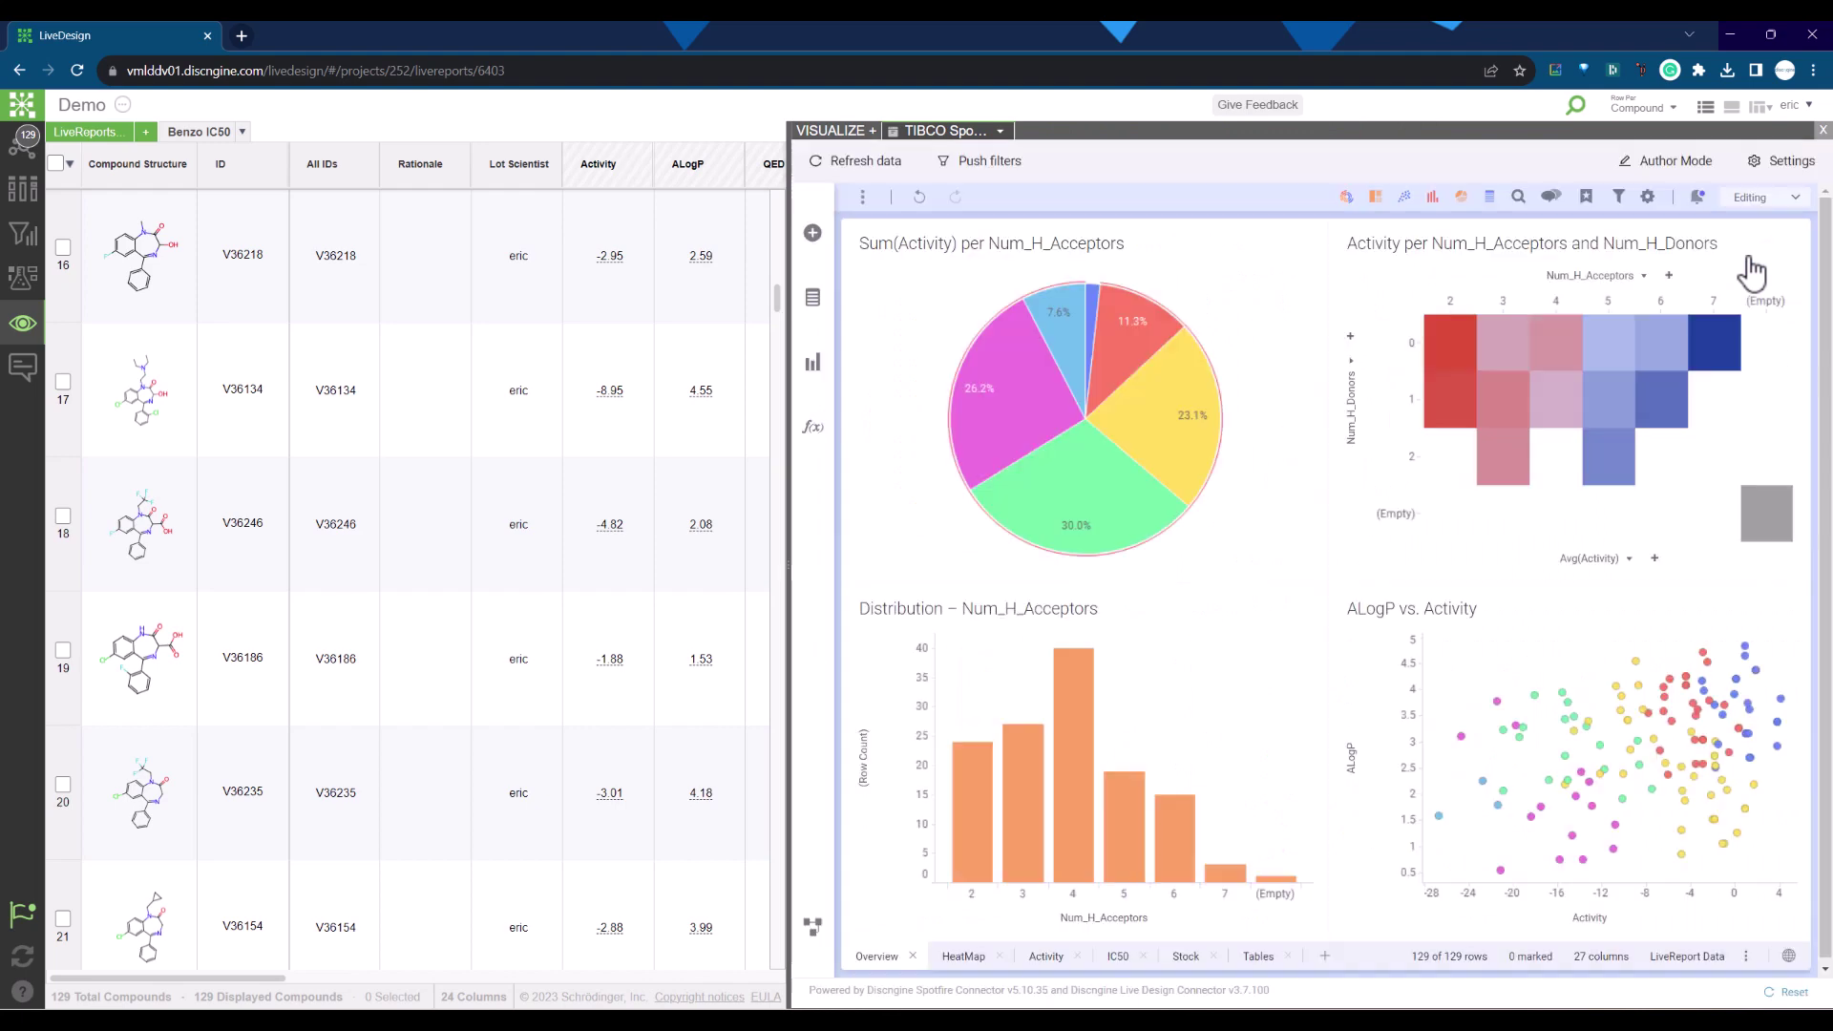
left_click(1322, 955)
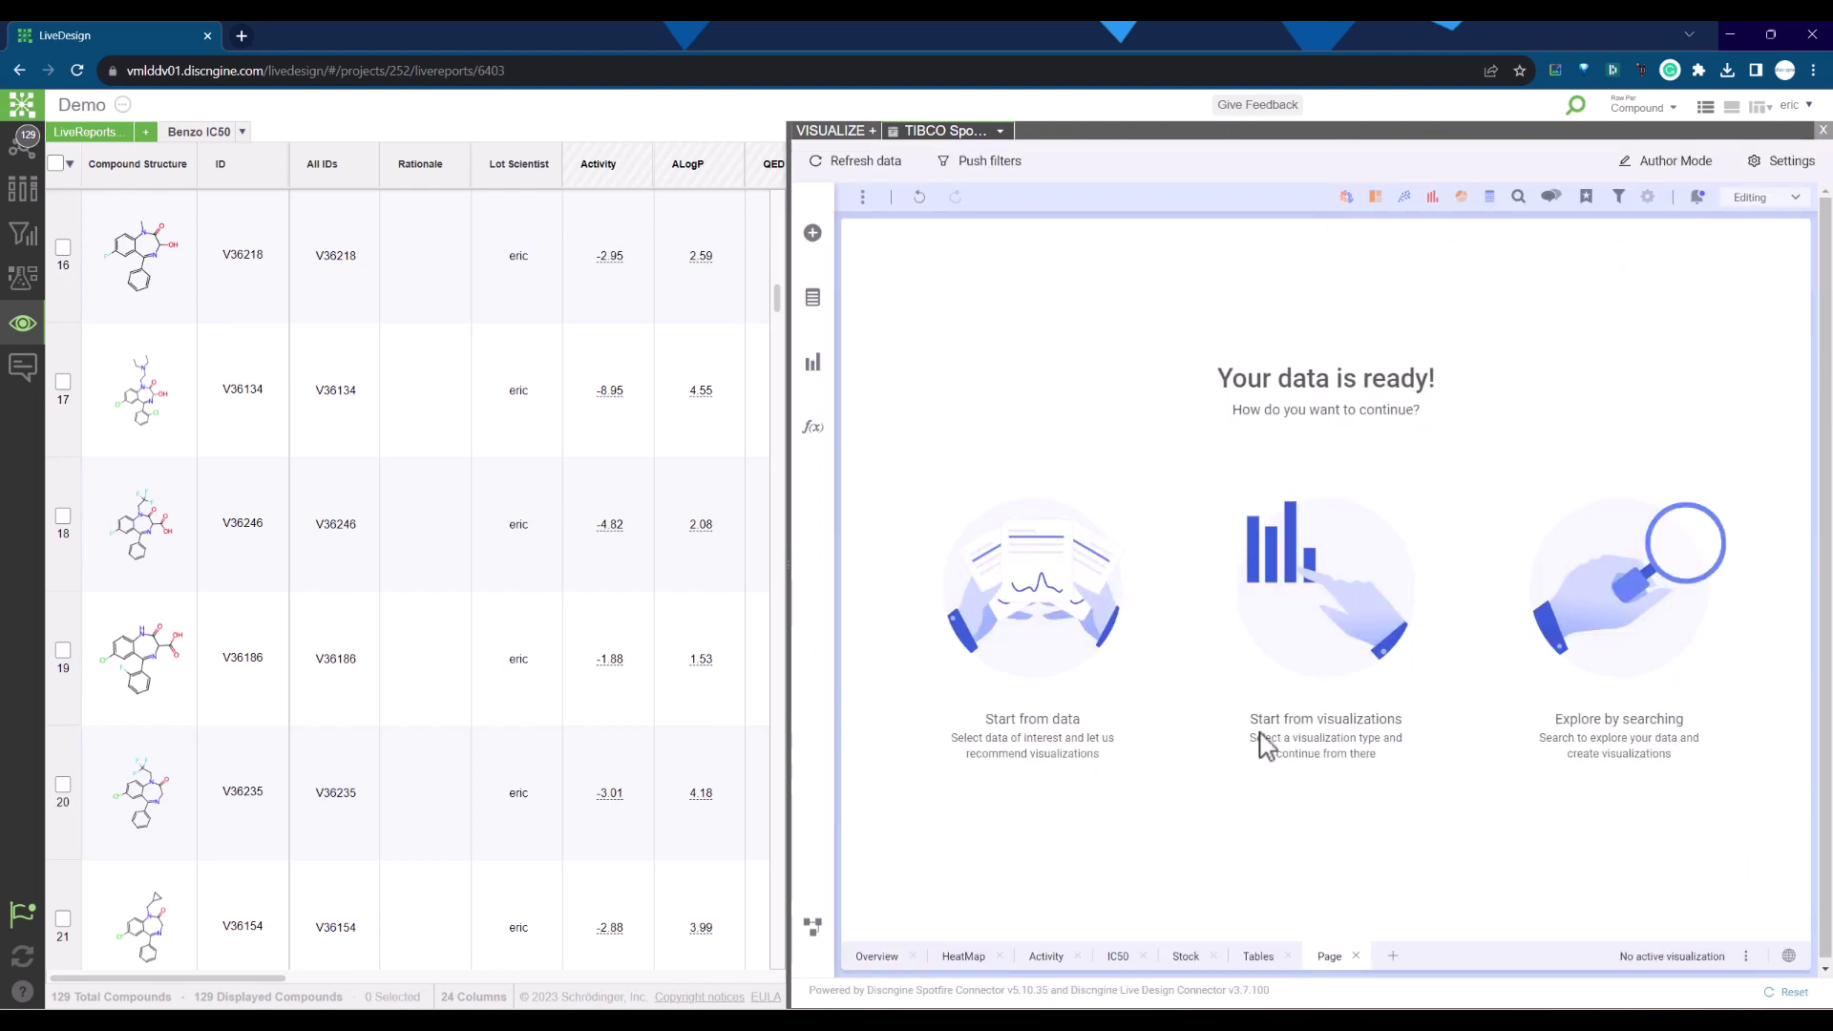
left_click(812, 363)
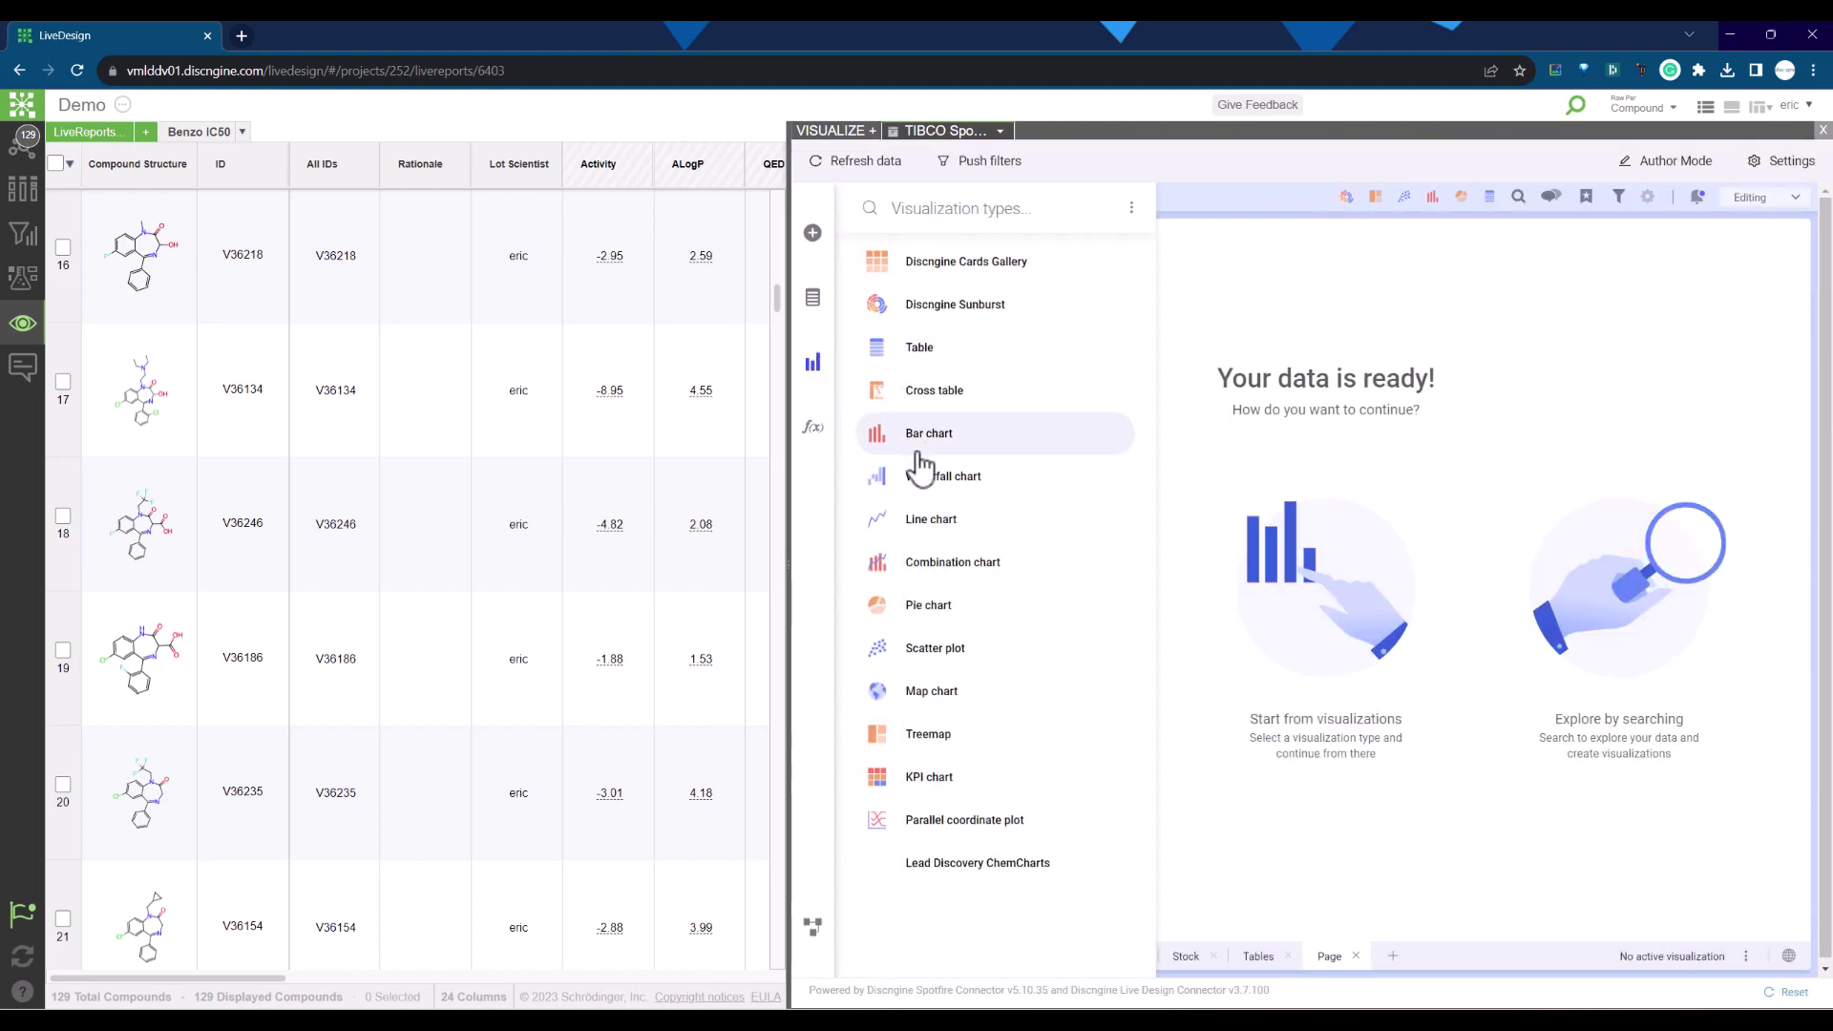
left_click(927, 604)
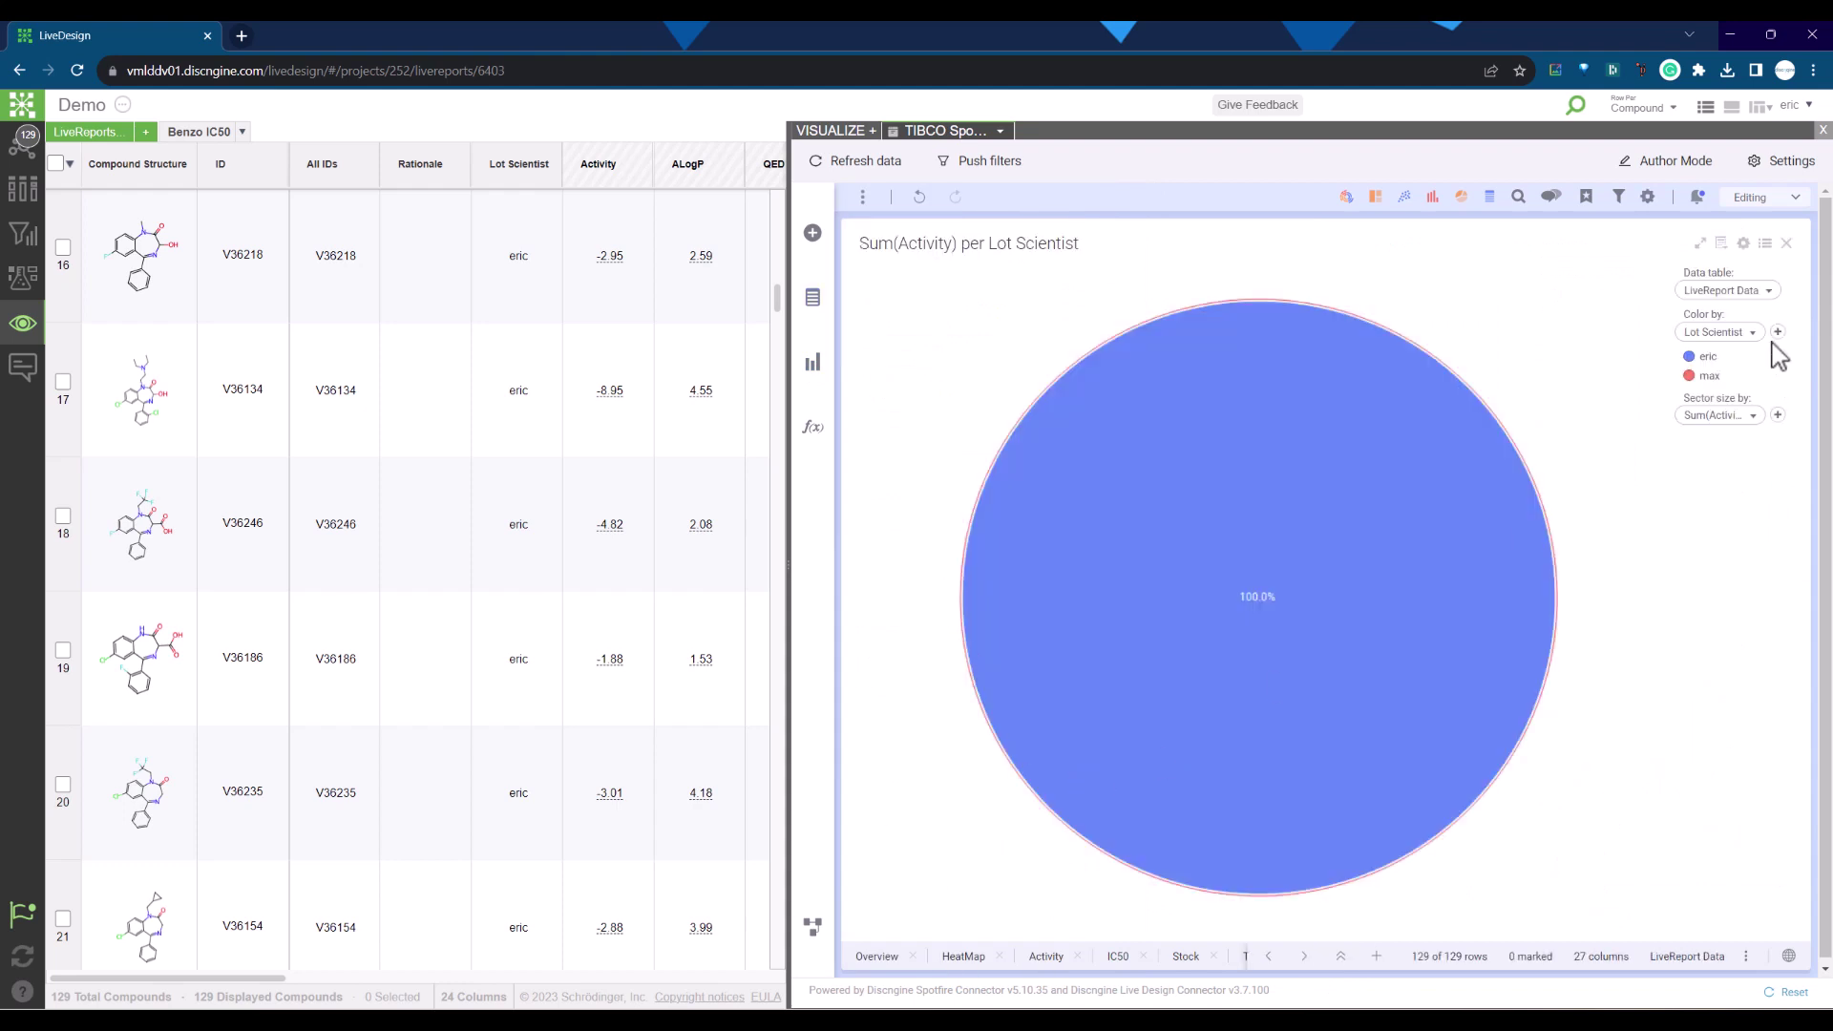
left_click(1749, 332)
left_click(1661, 570)
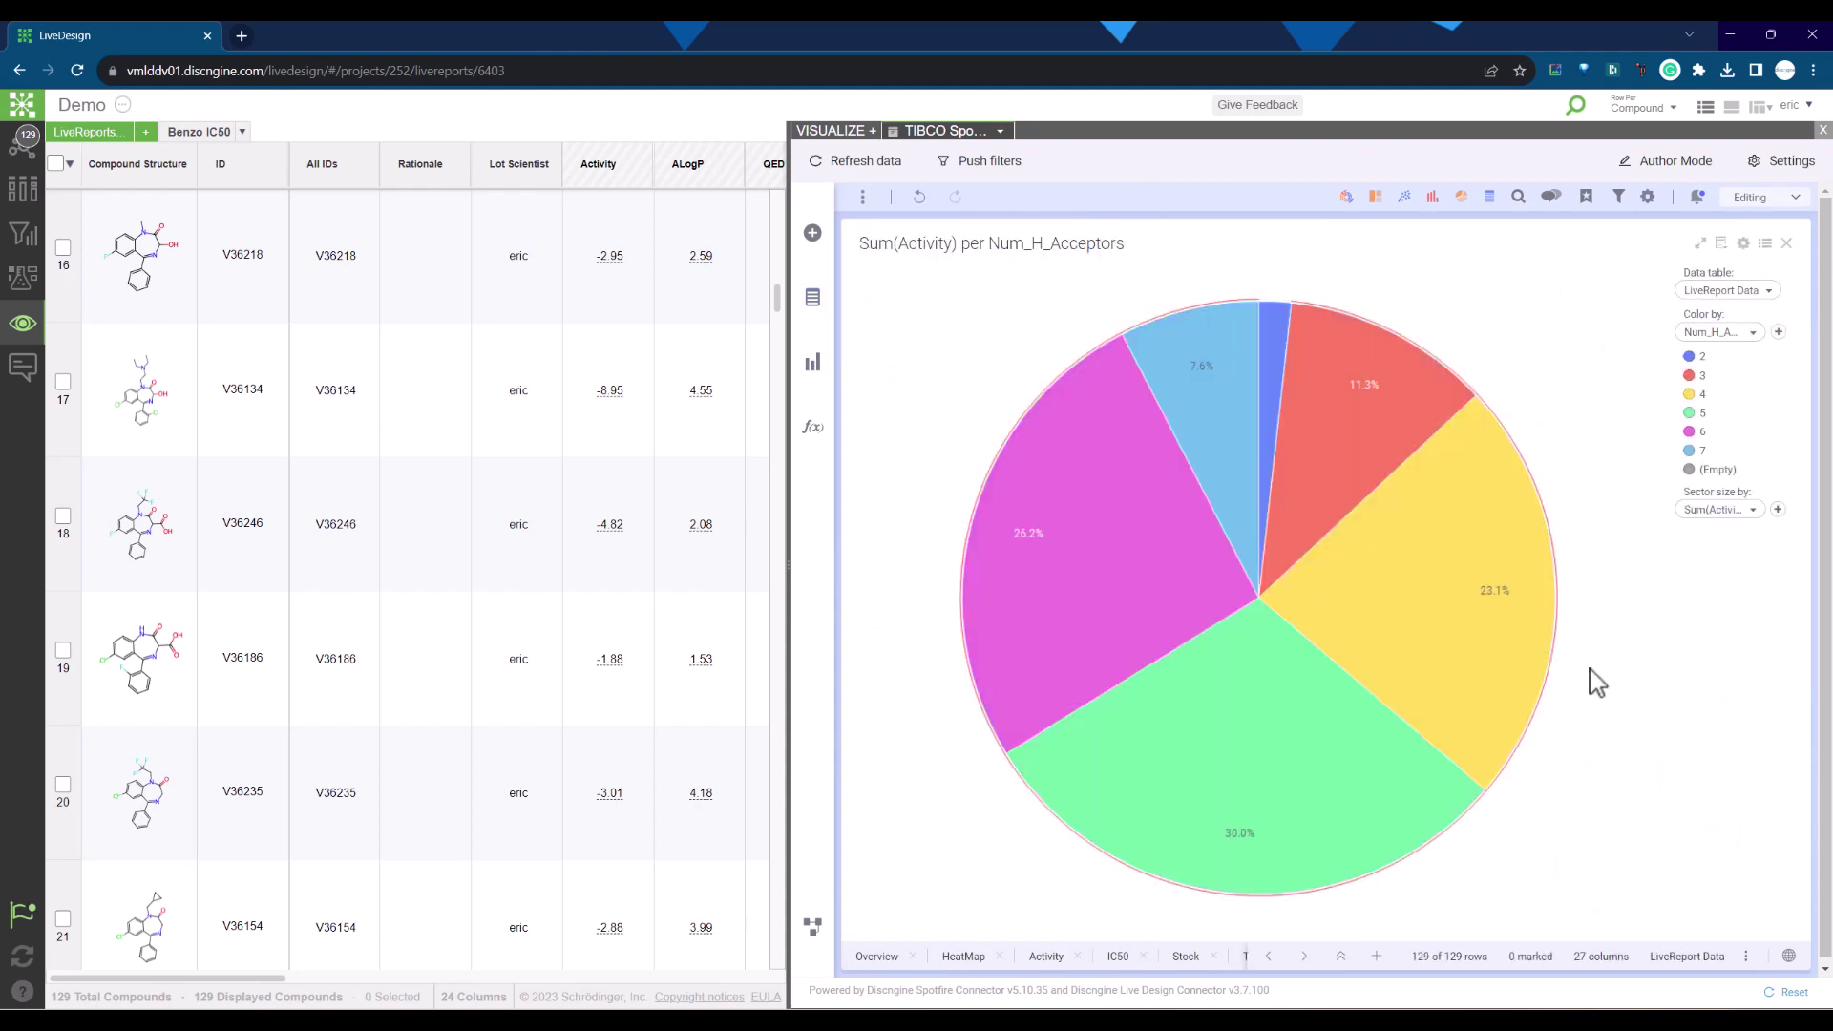
Add an ALogP vs. Activity scatter plot and drag-mark a cluster of its points.
left_click(812, 363)
left_click(933, 647)
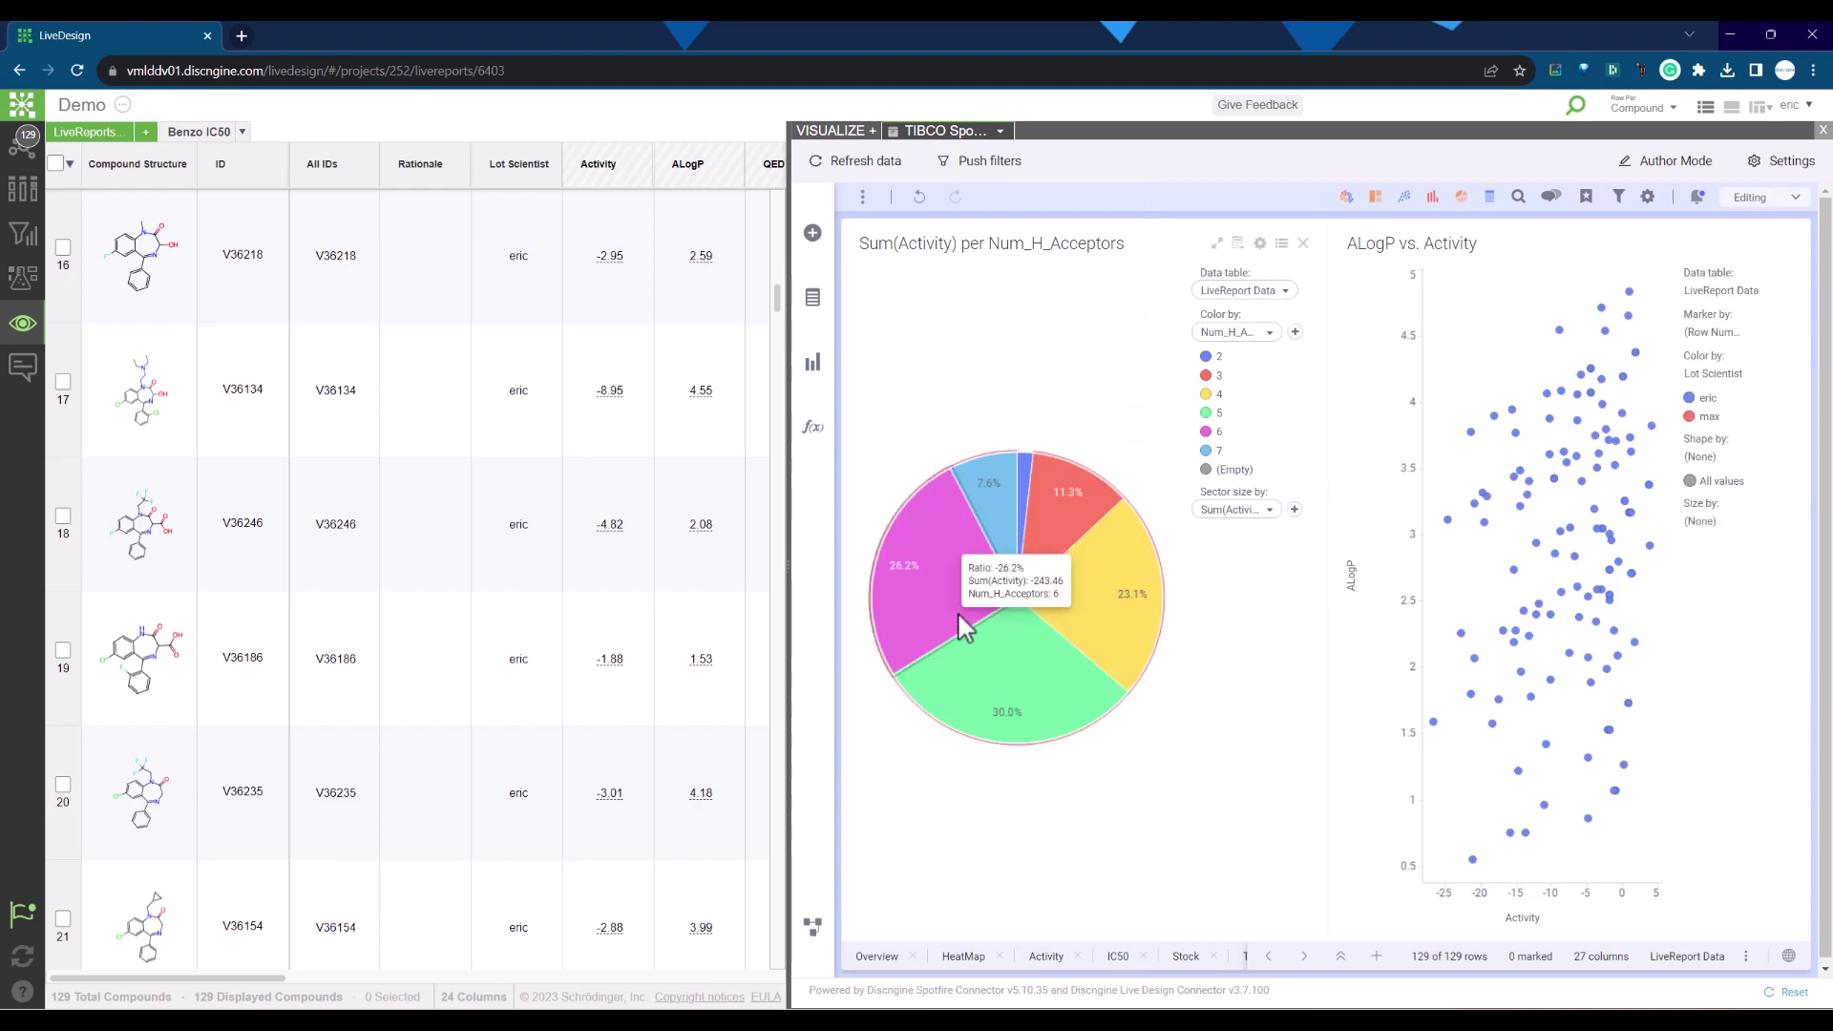
left_click_drag(1475, 461, 1628, 675)
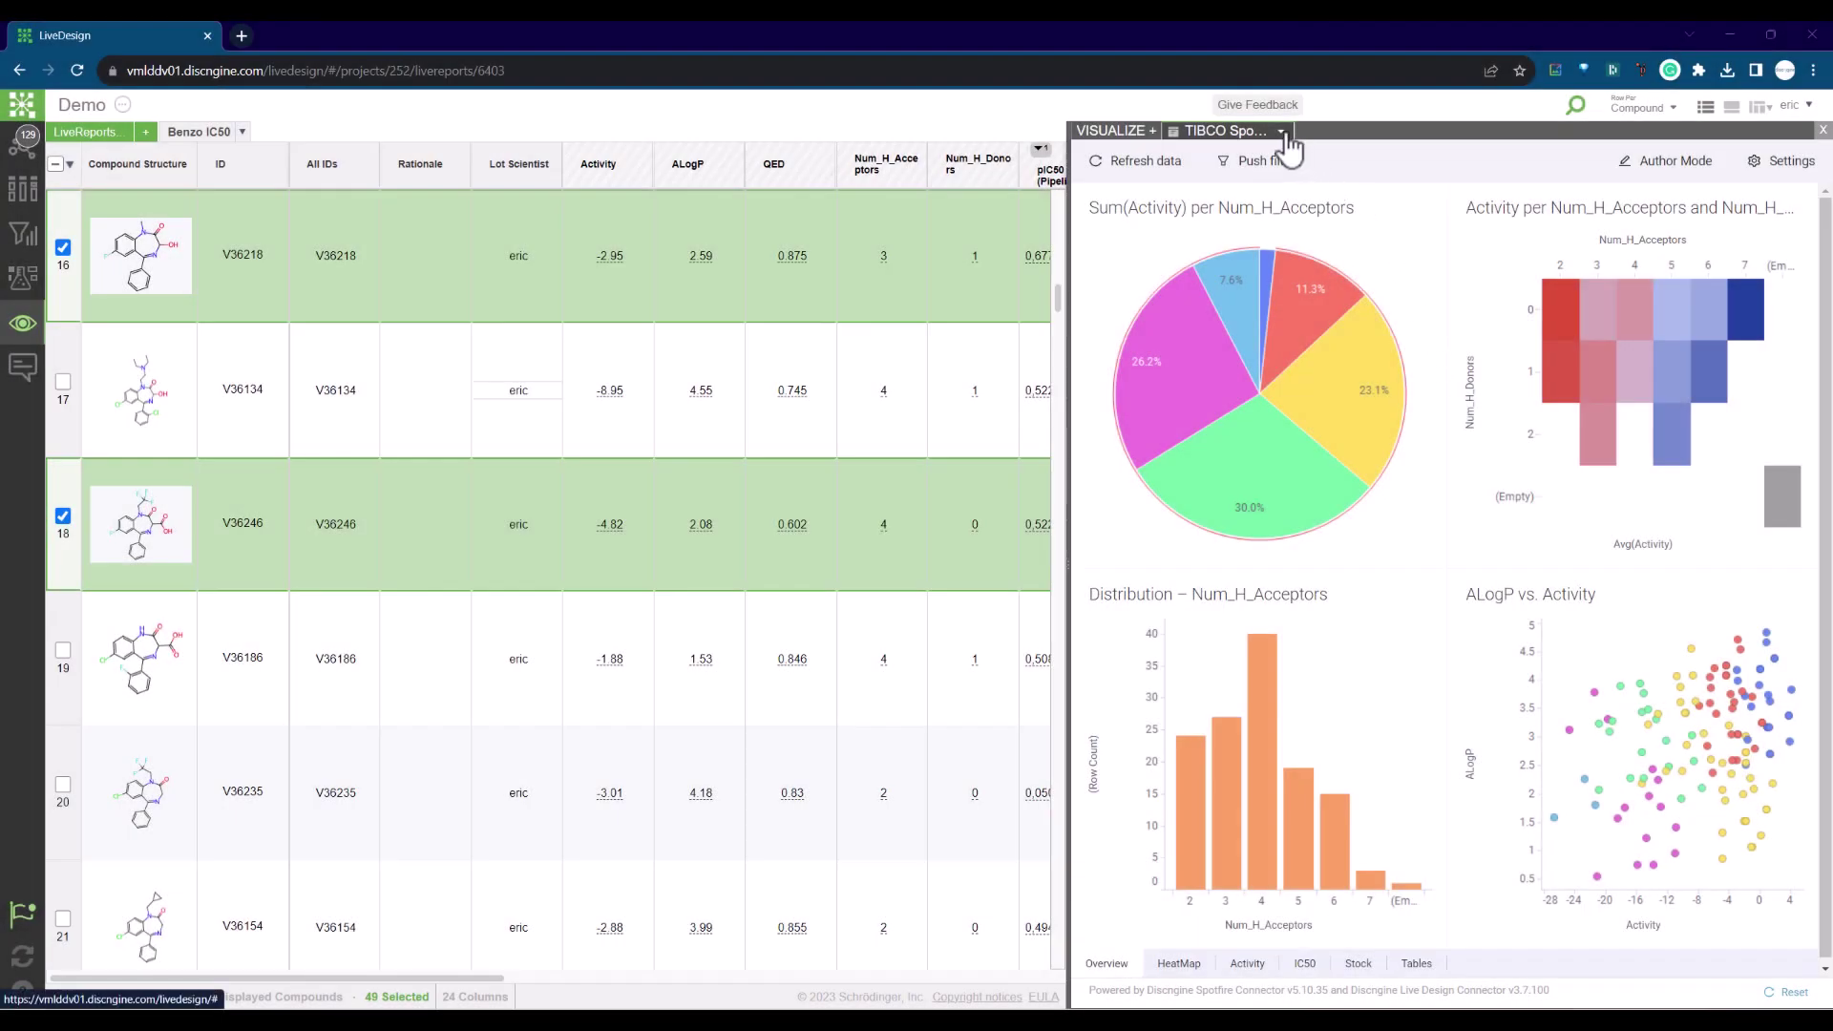
Pop out the TIBCO Spotfire panel into a separate window.
left_click(1278, 131)
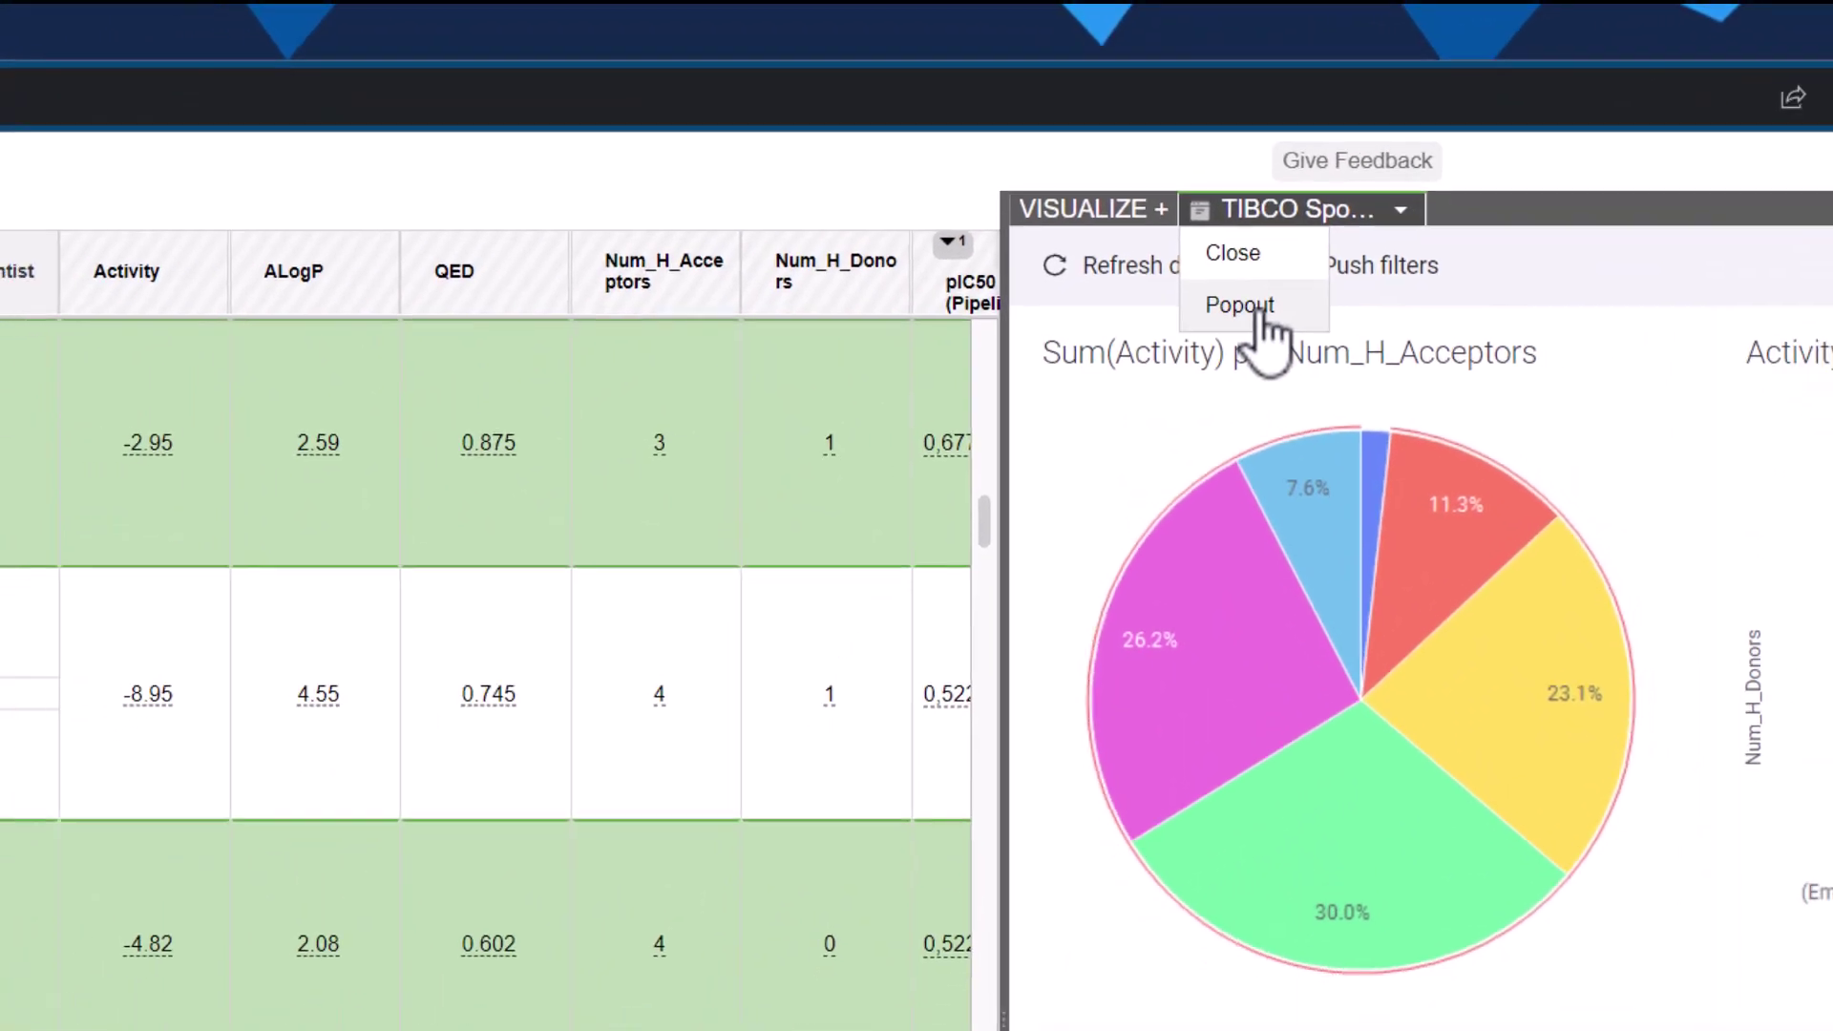
left_click(1260, 334)
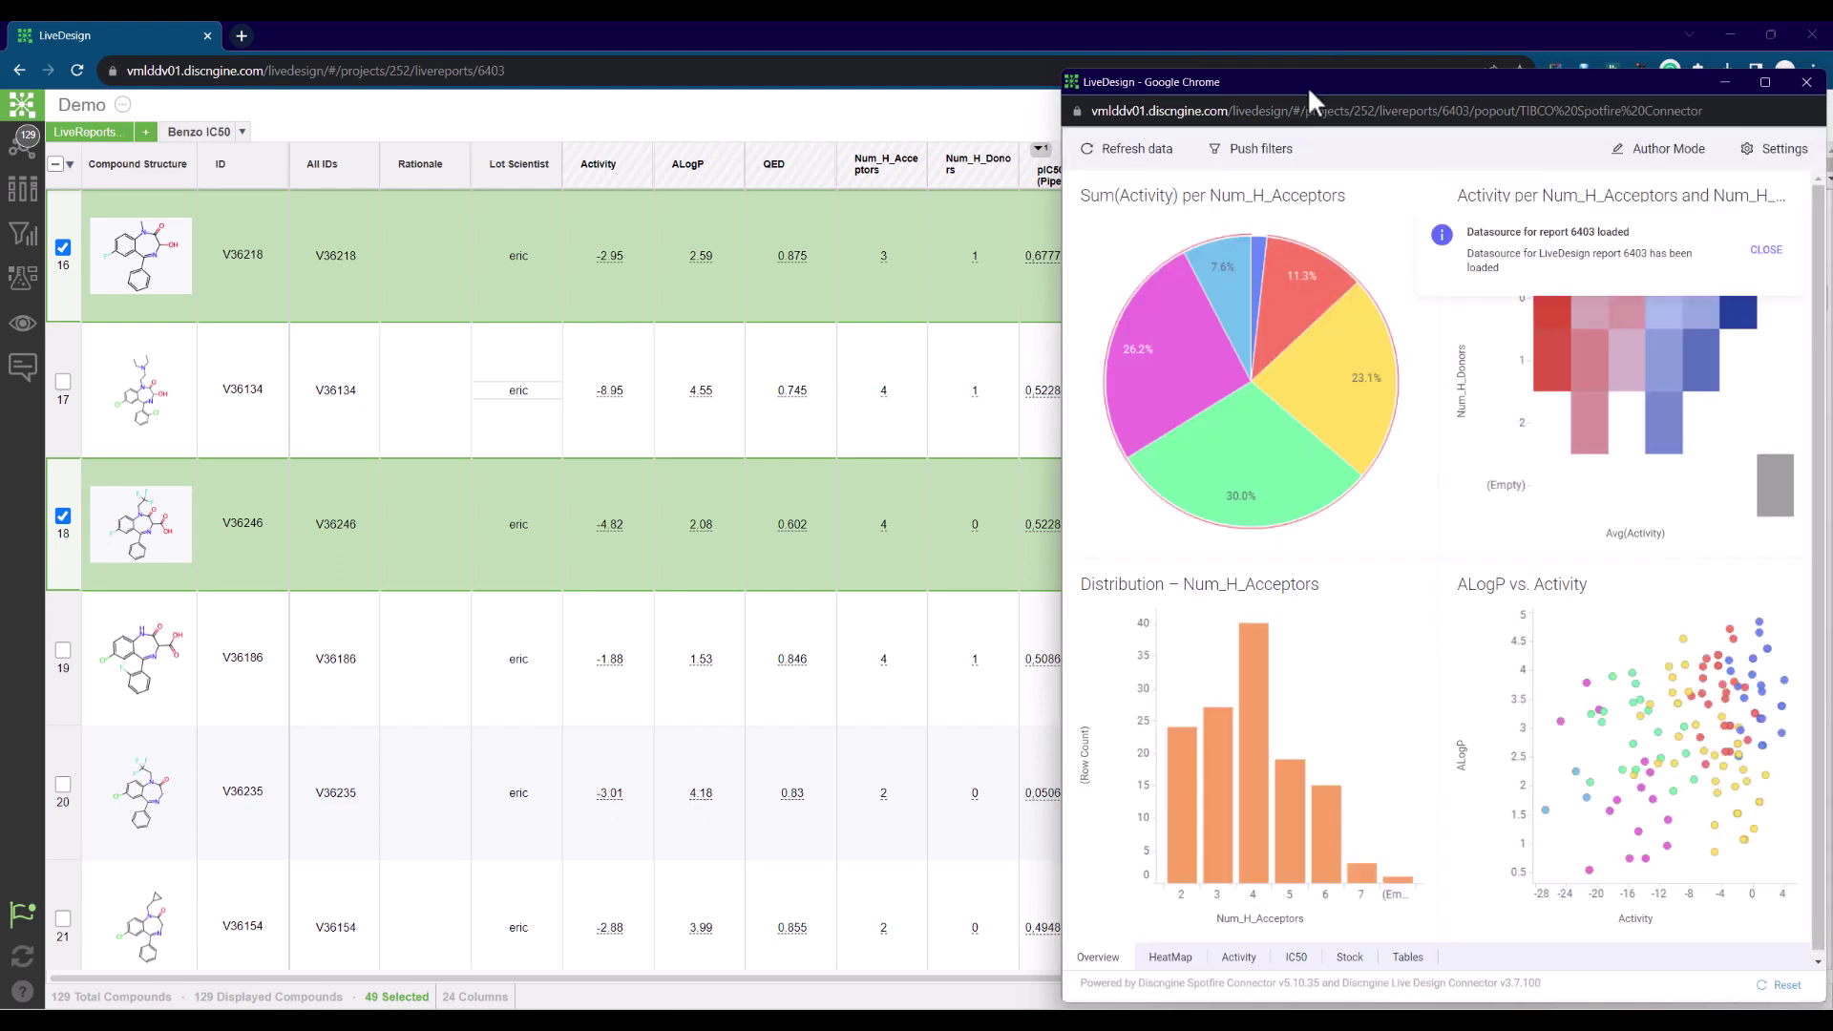
Move the popout to the second screen, select two compounds, and rectangle-select scatter points.
left_click_drag(1306, 84, 1224, 158)
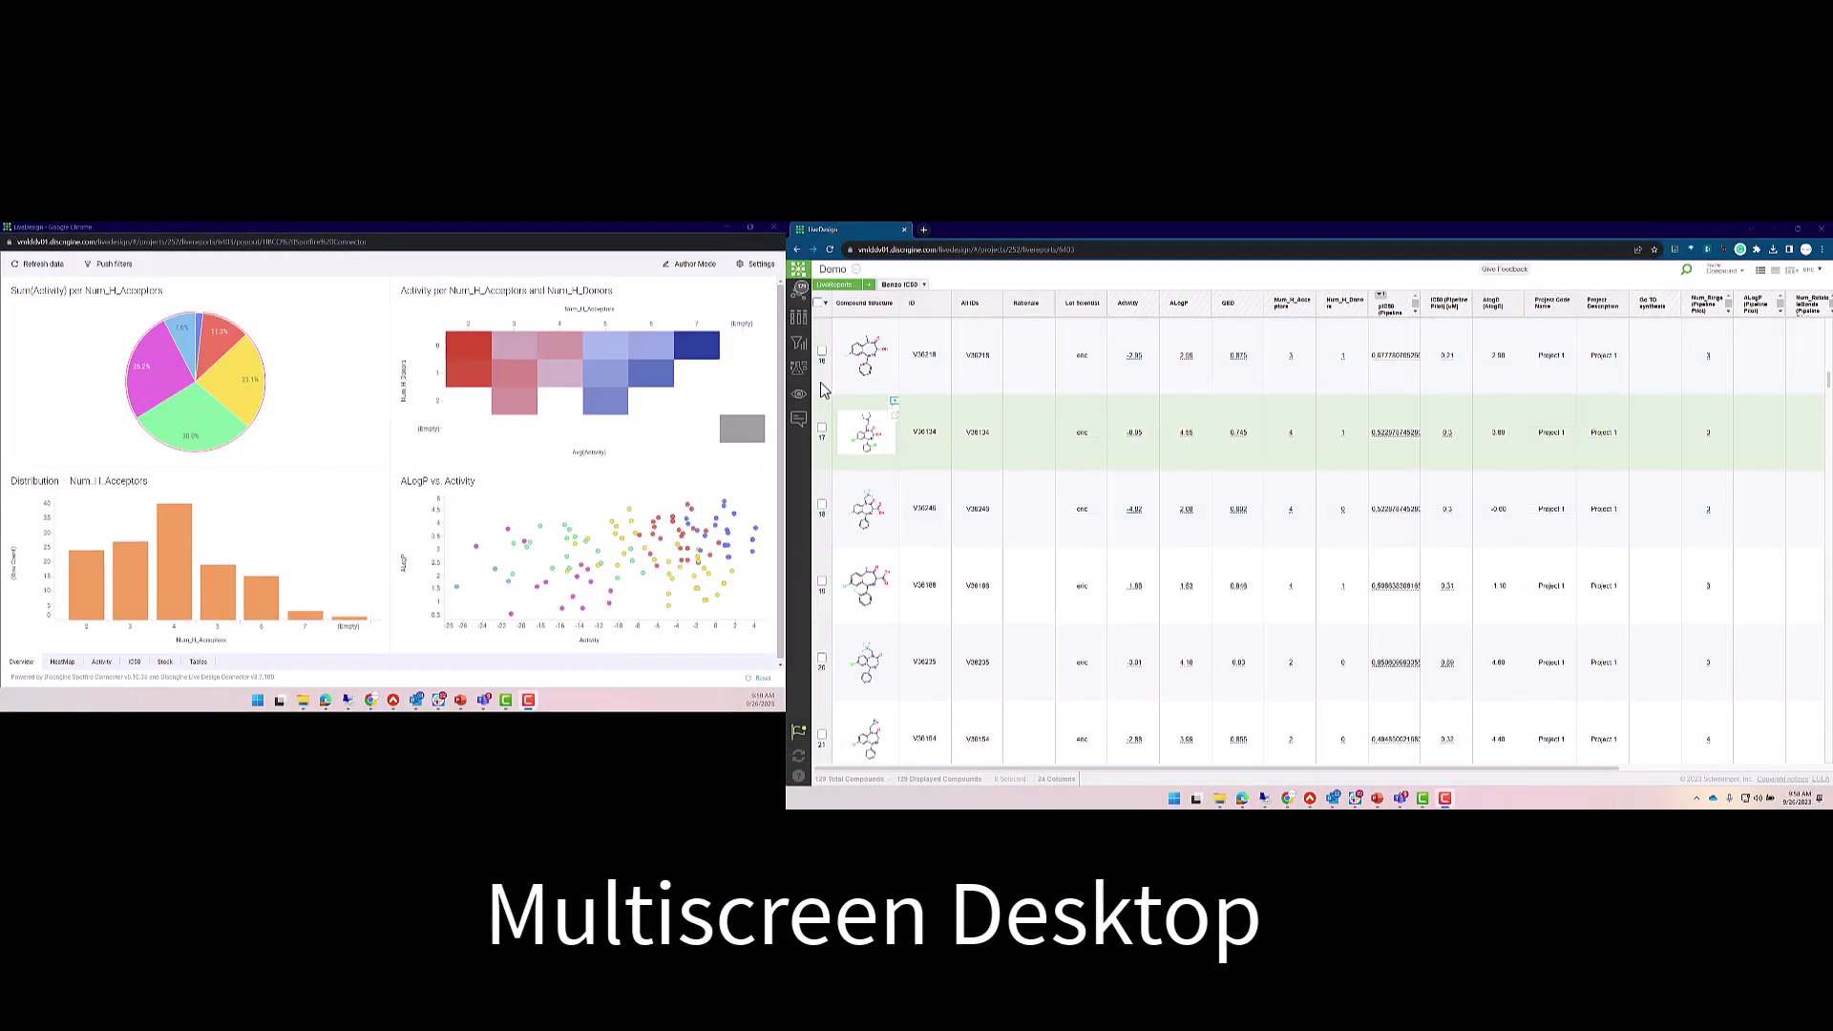
left_click(823, 351)
left_click(822, 428)
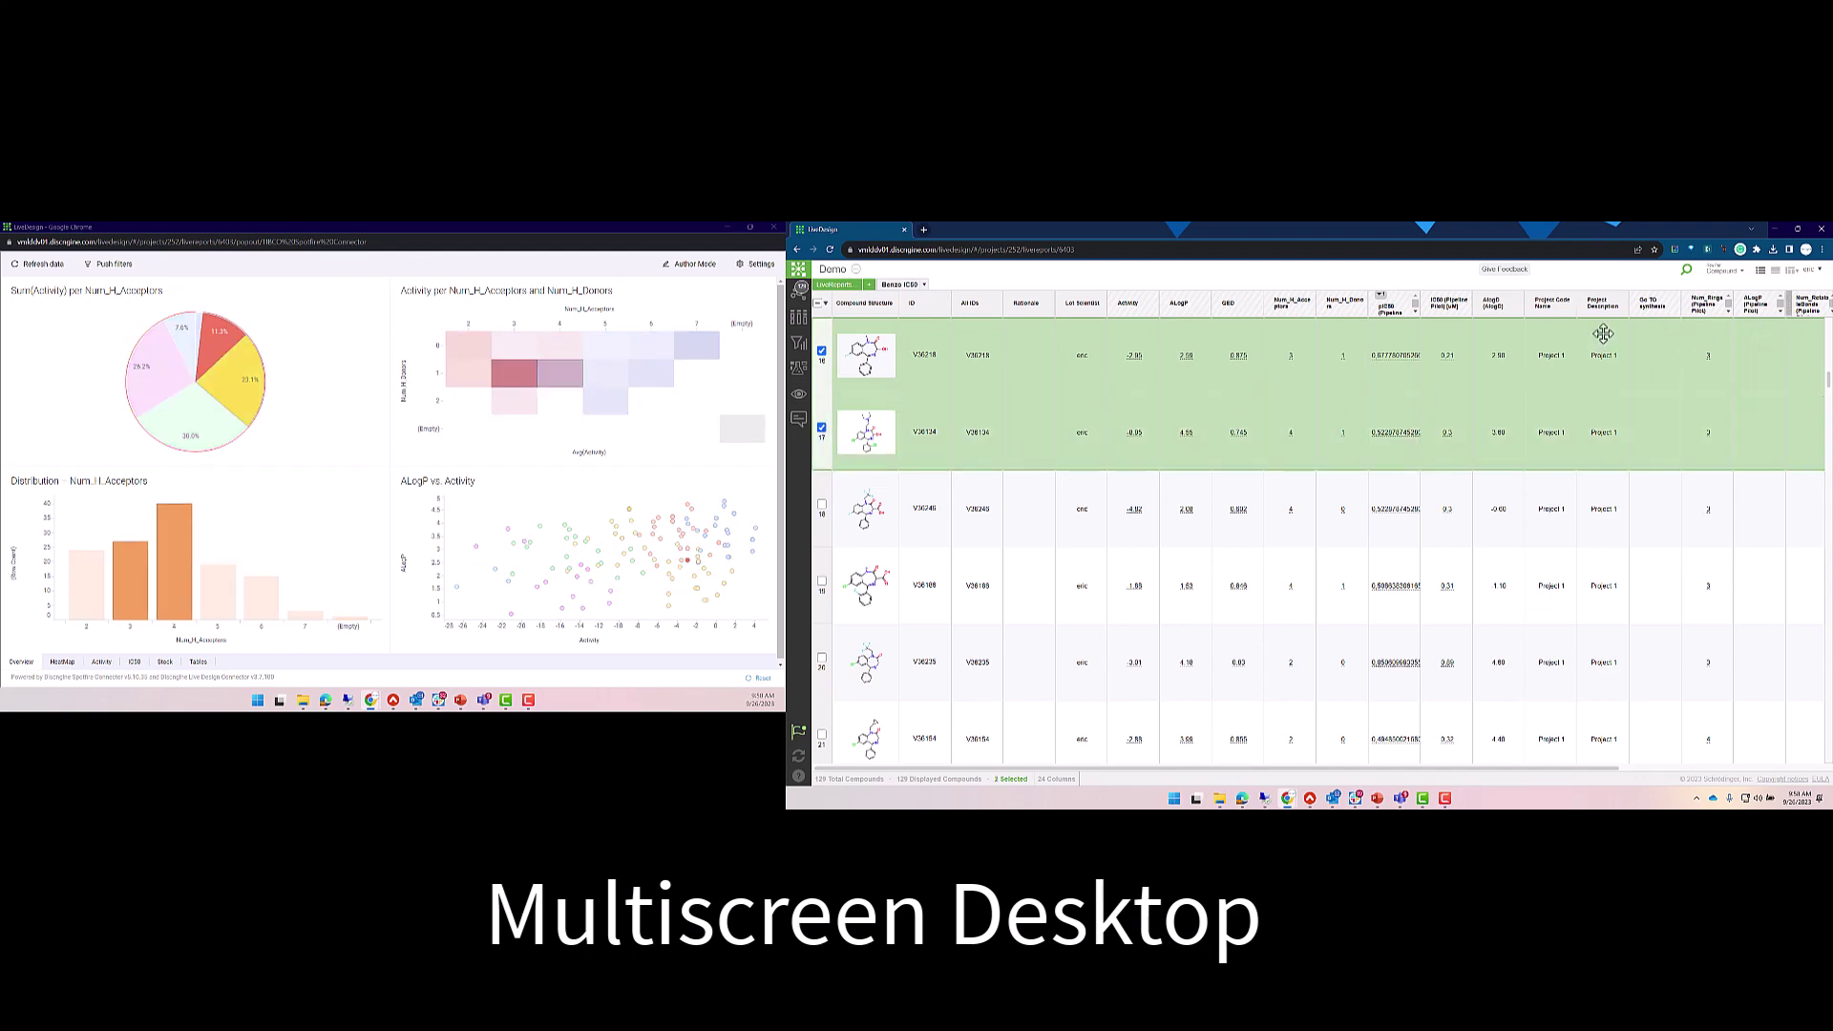
scroll(1167, 436, "up", 2)
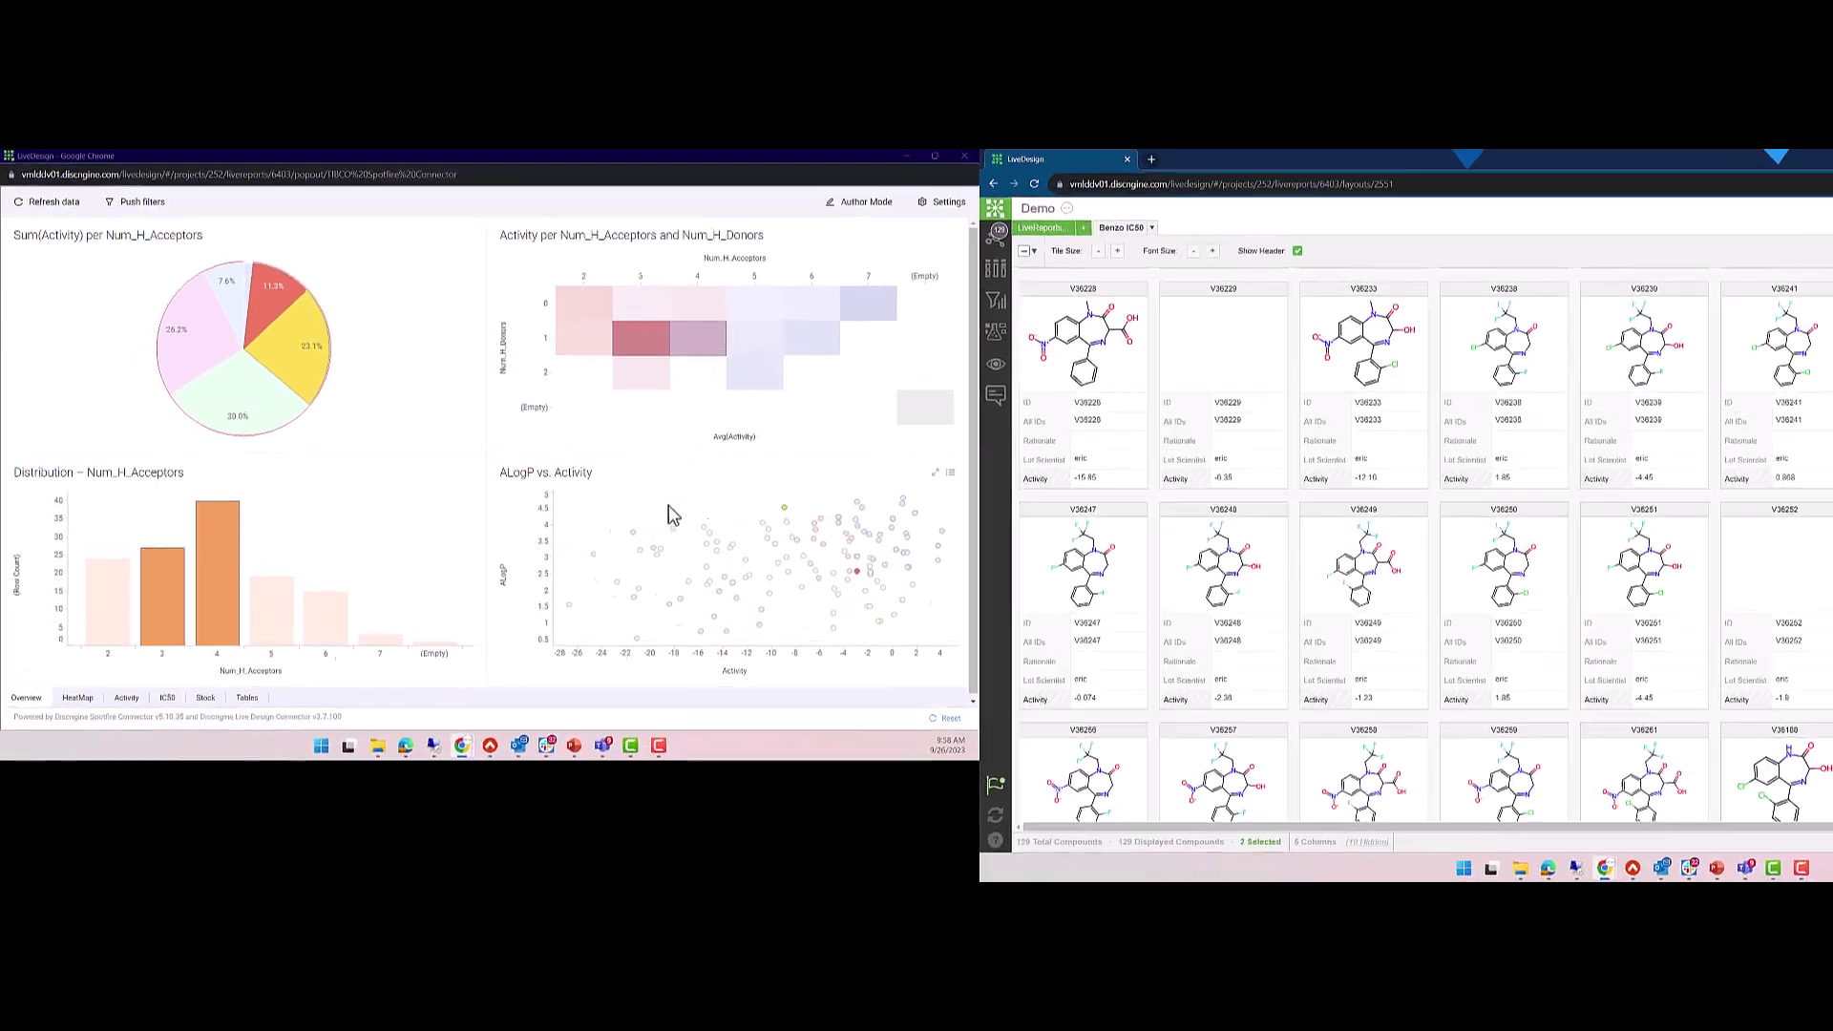
left_click_drag(932, 492, 1117, 652)
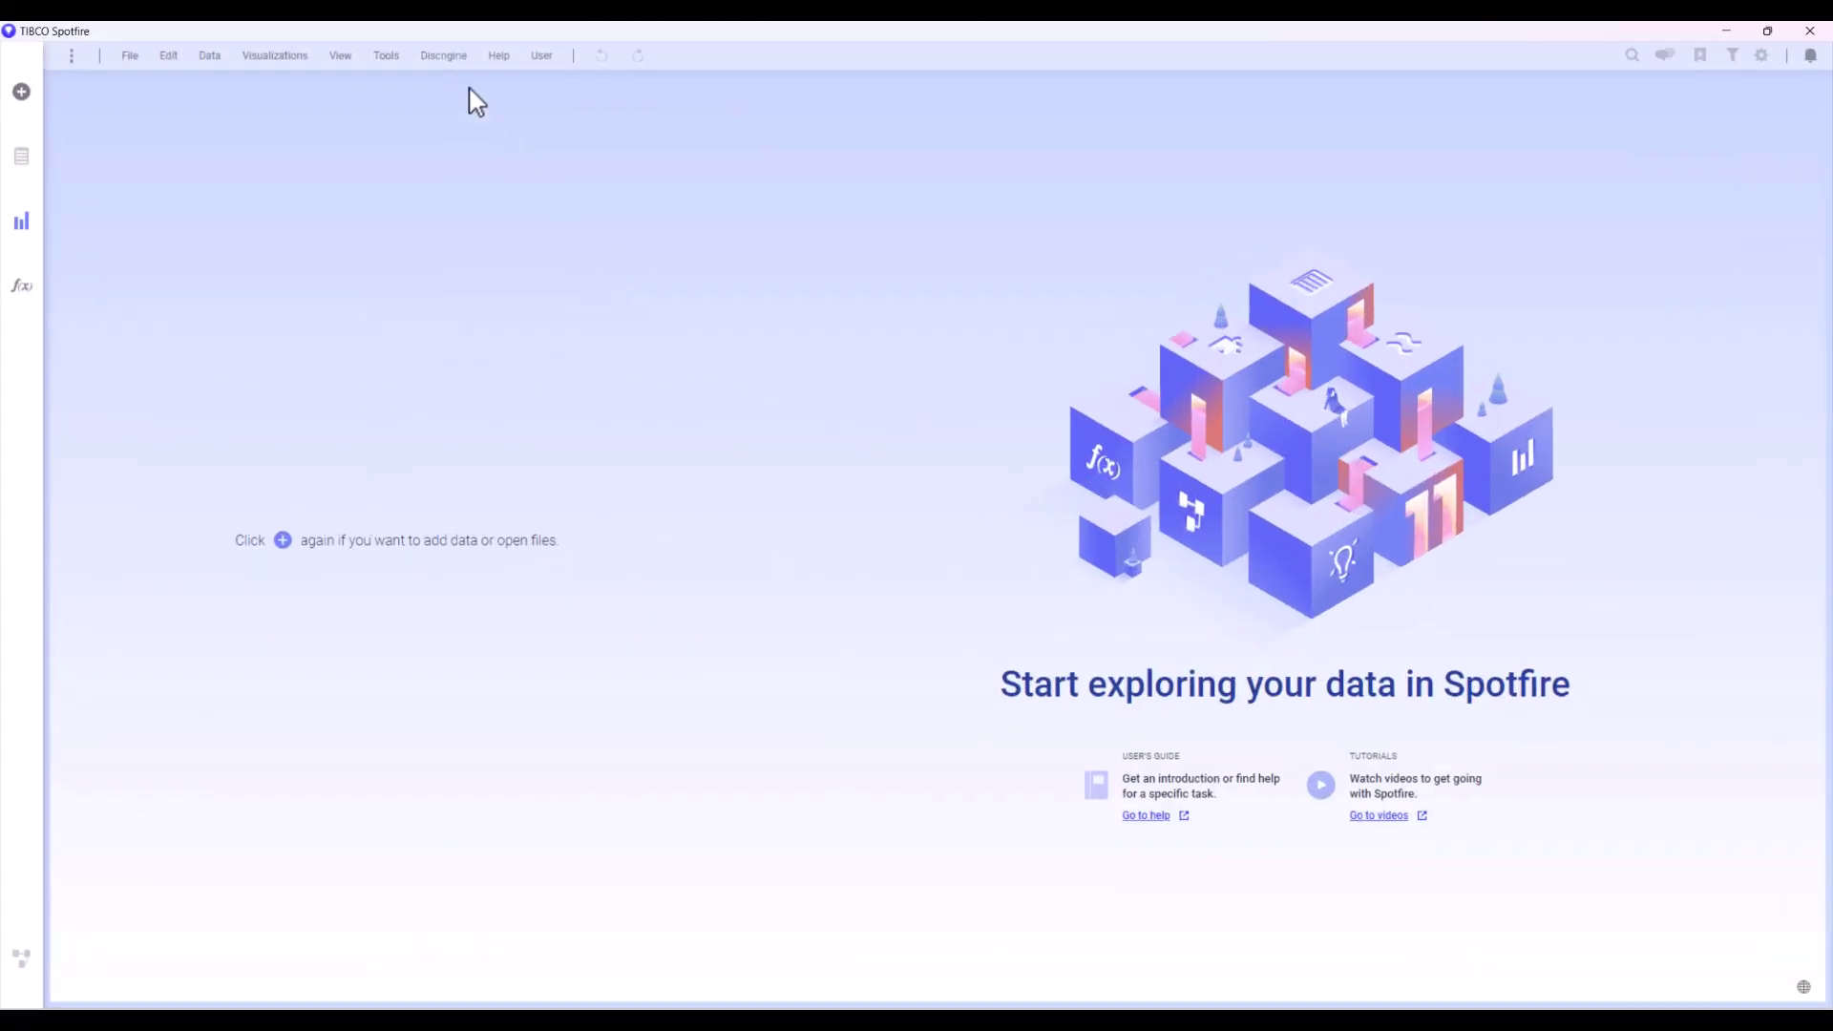
Import the Benzo IC50 LiveReport through the Discngine LiveDesign Connector.
left_click(446, 61)
left_click(488, 230)
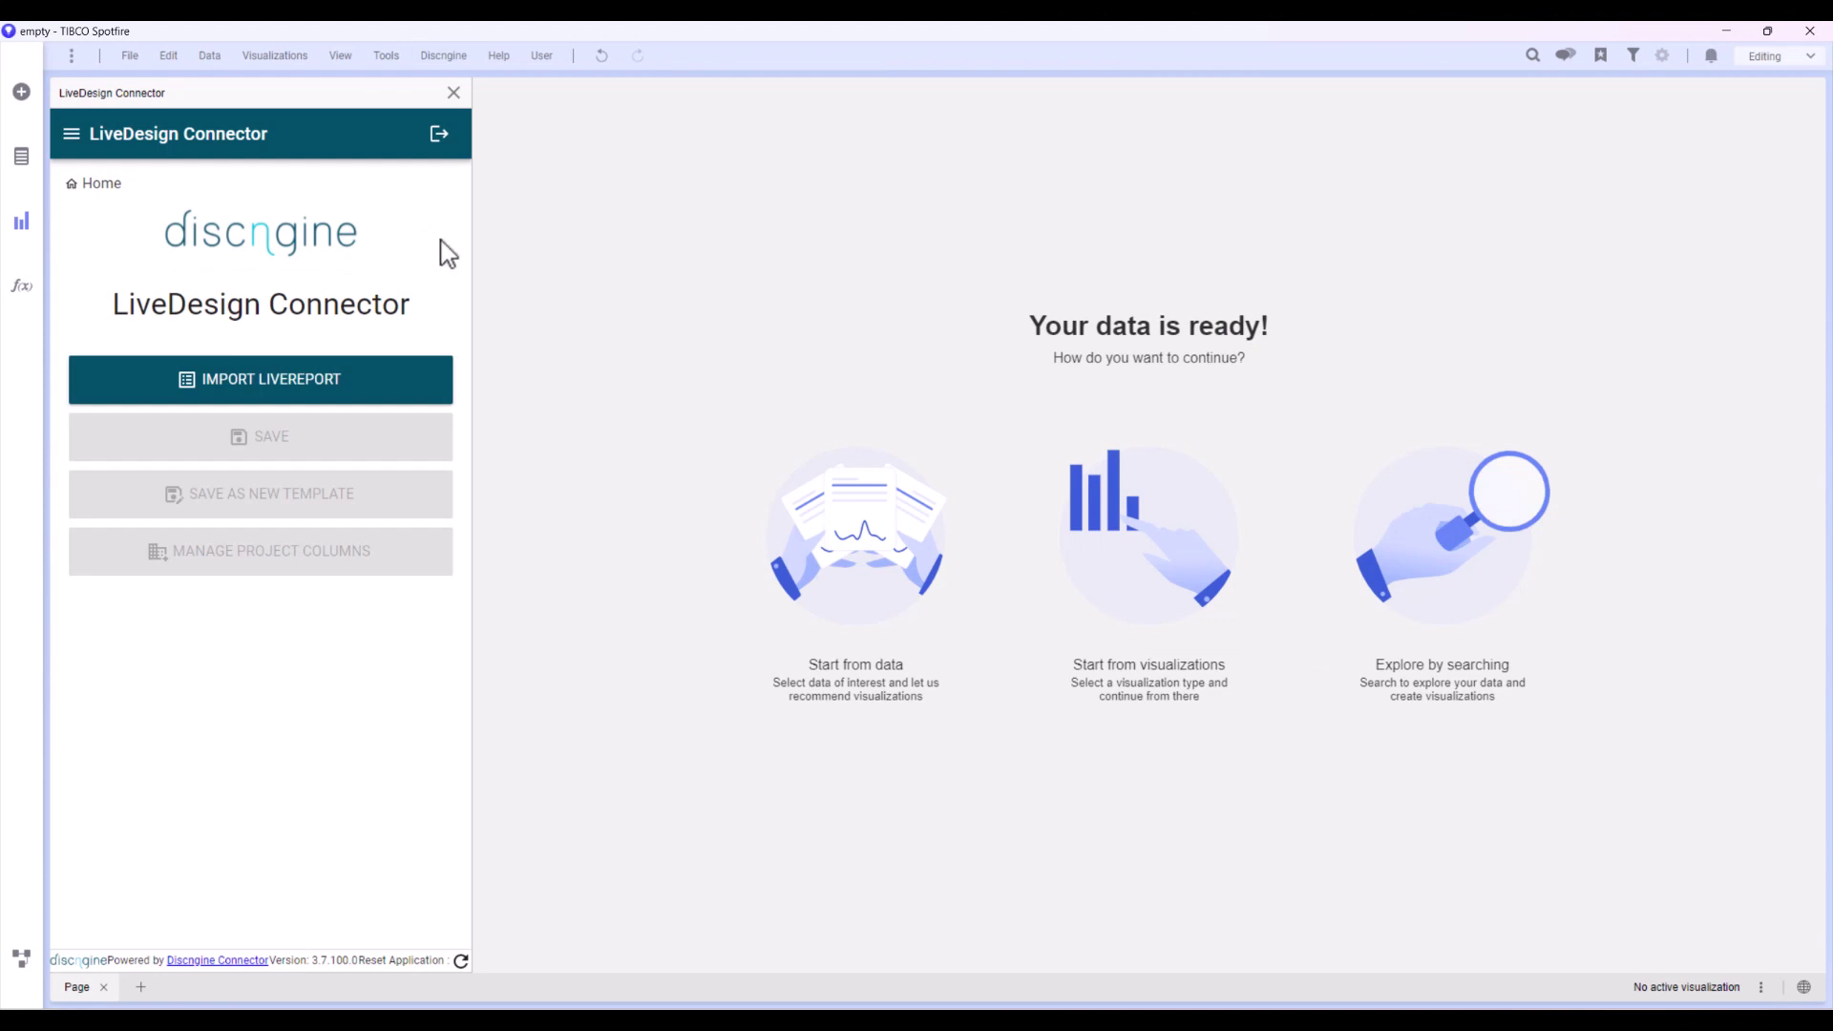
left_click(288, 380)
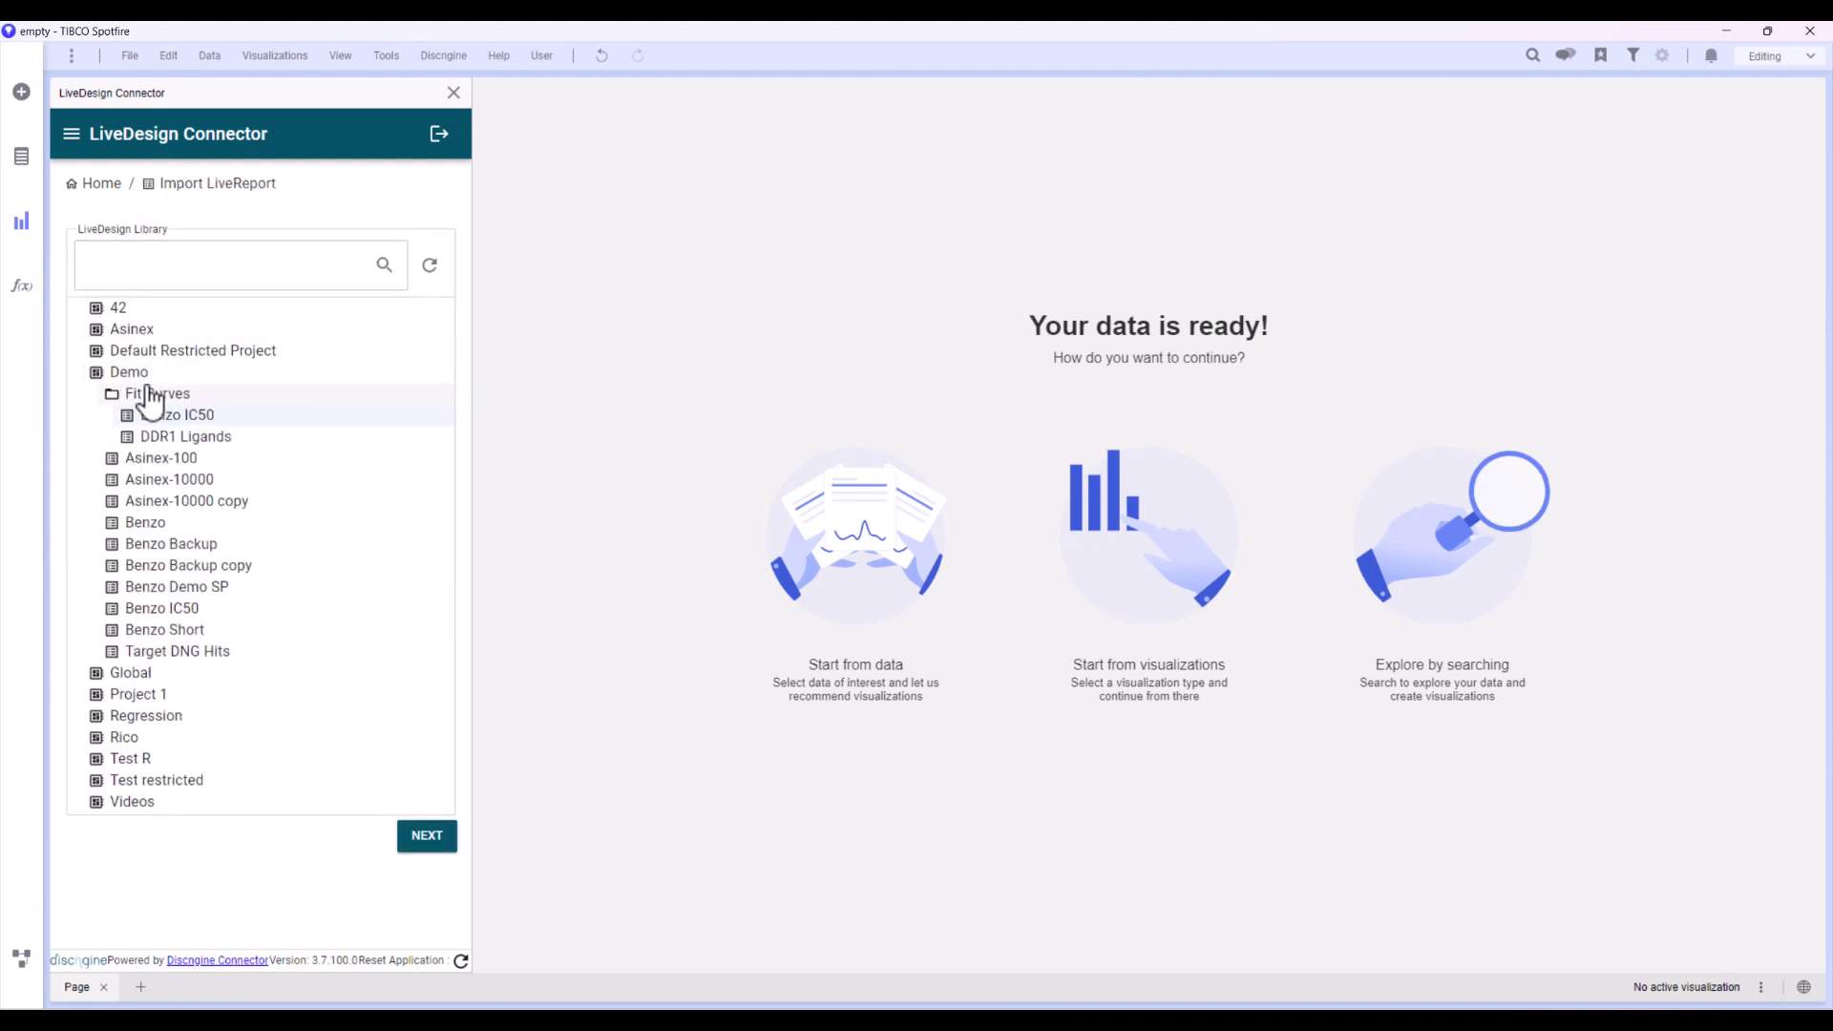
left_click(154, 424)
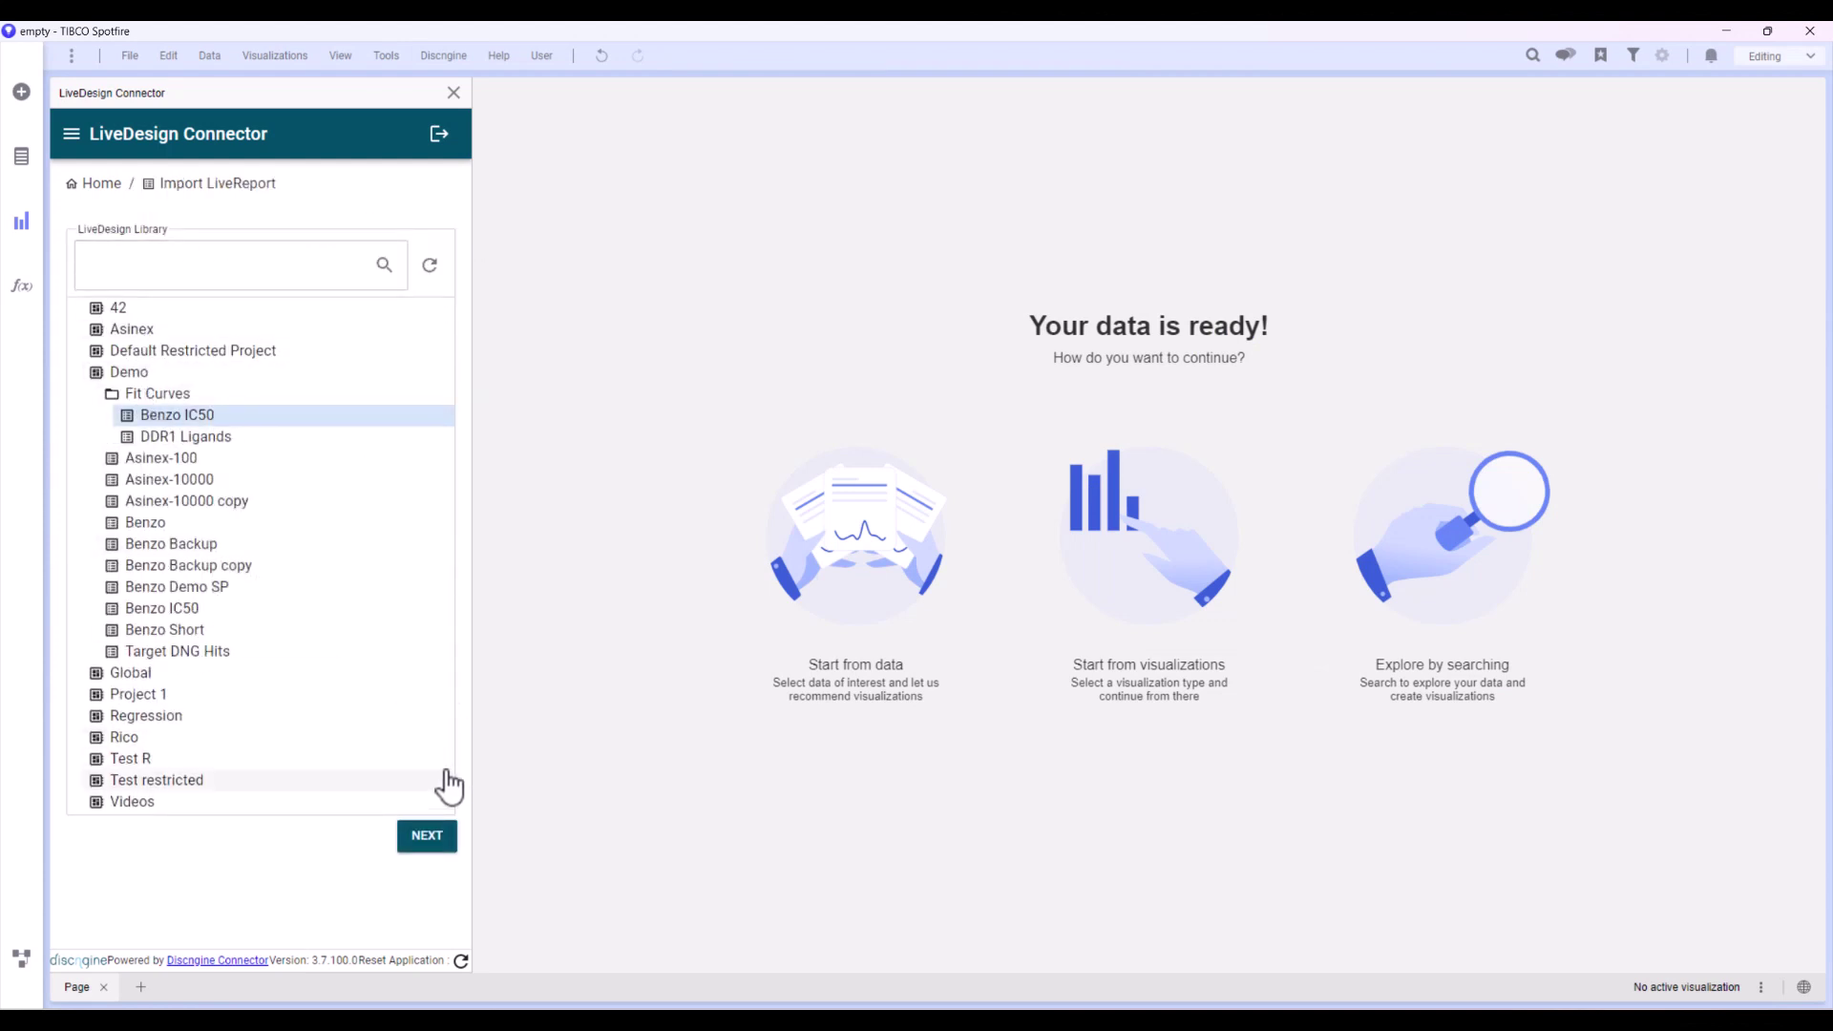
left_click(421, 839)
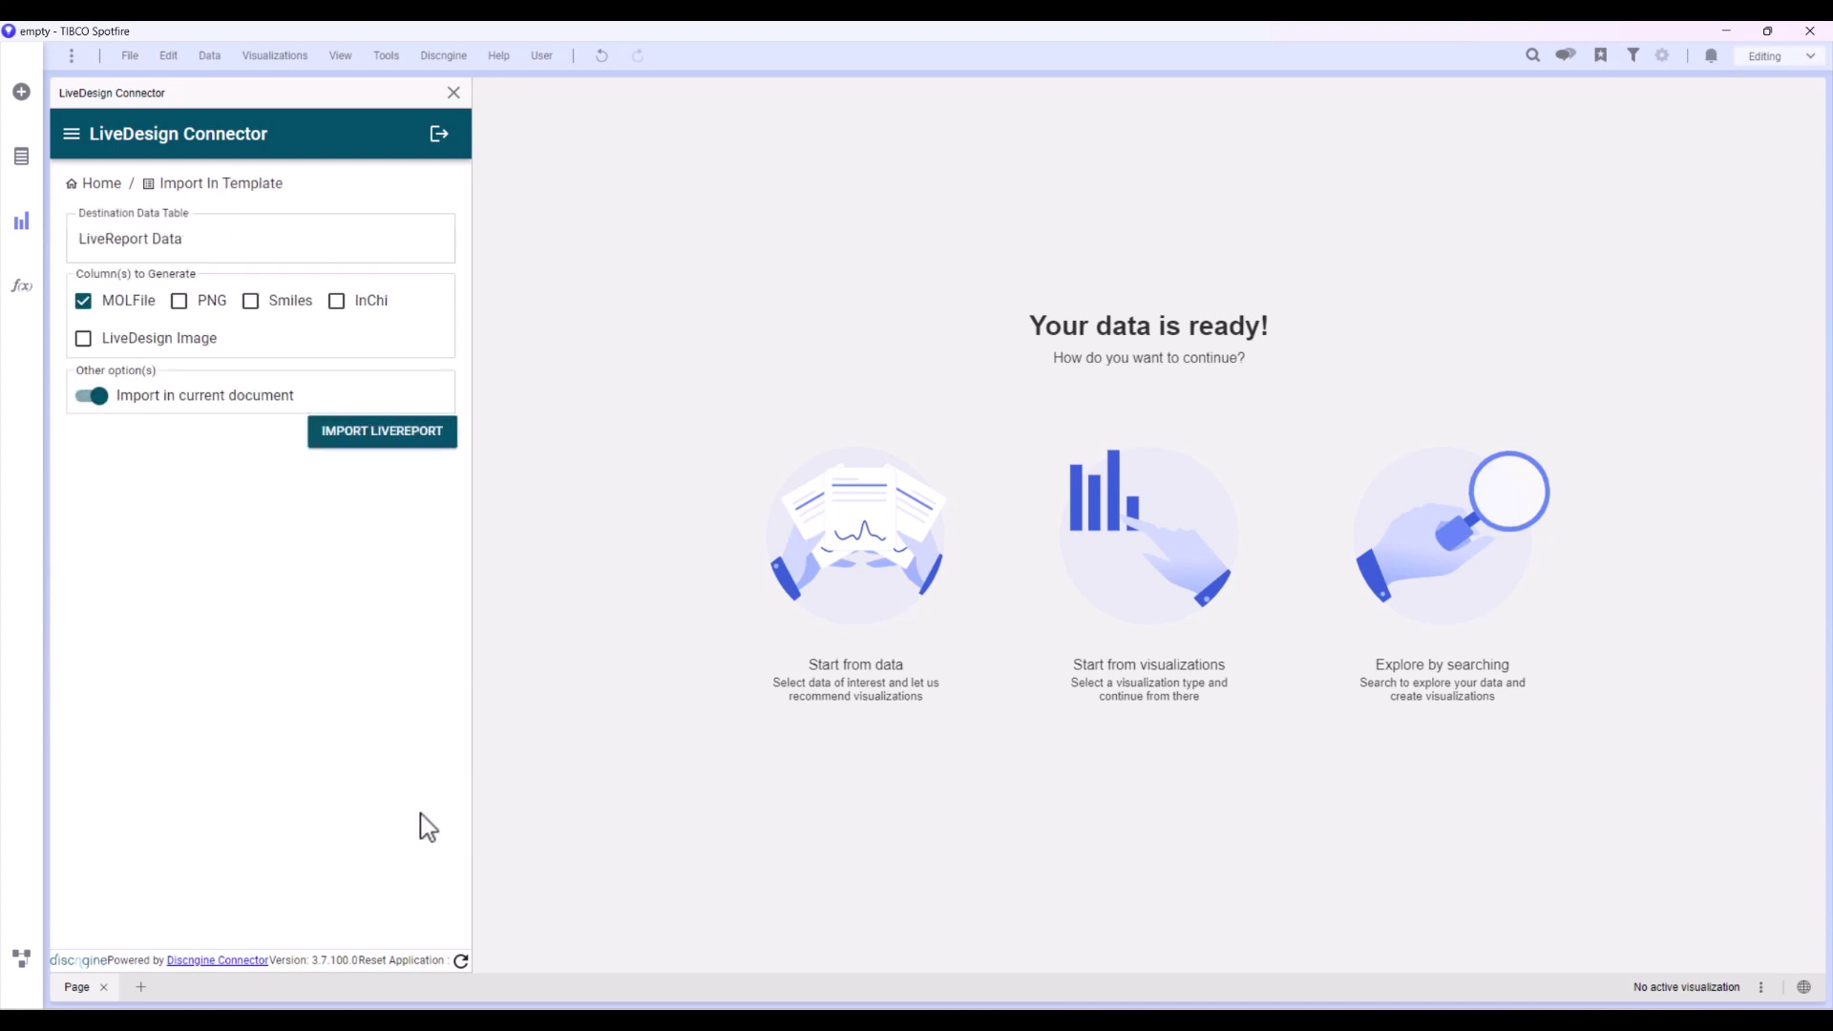
left_click(382, 431)
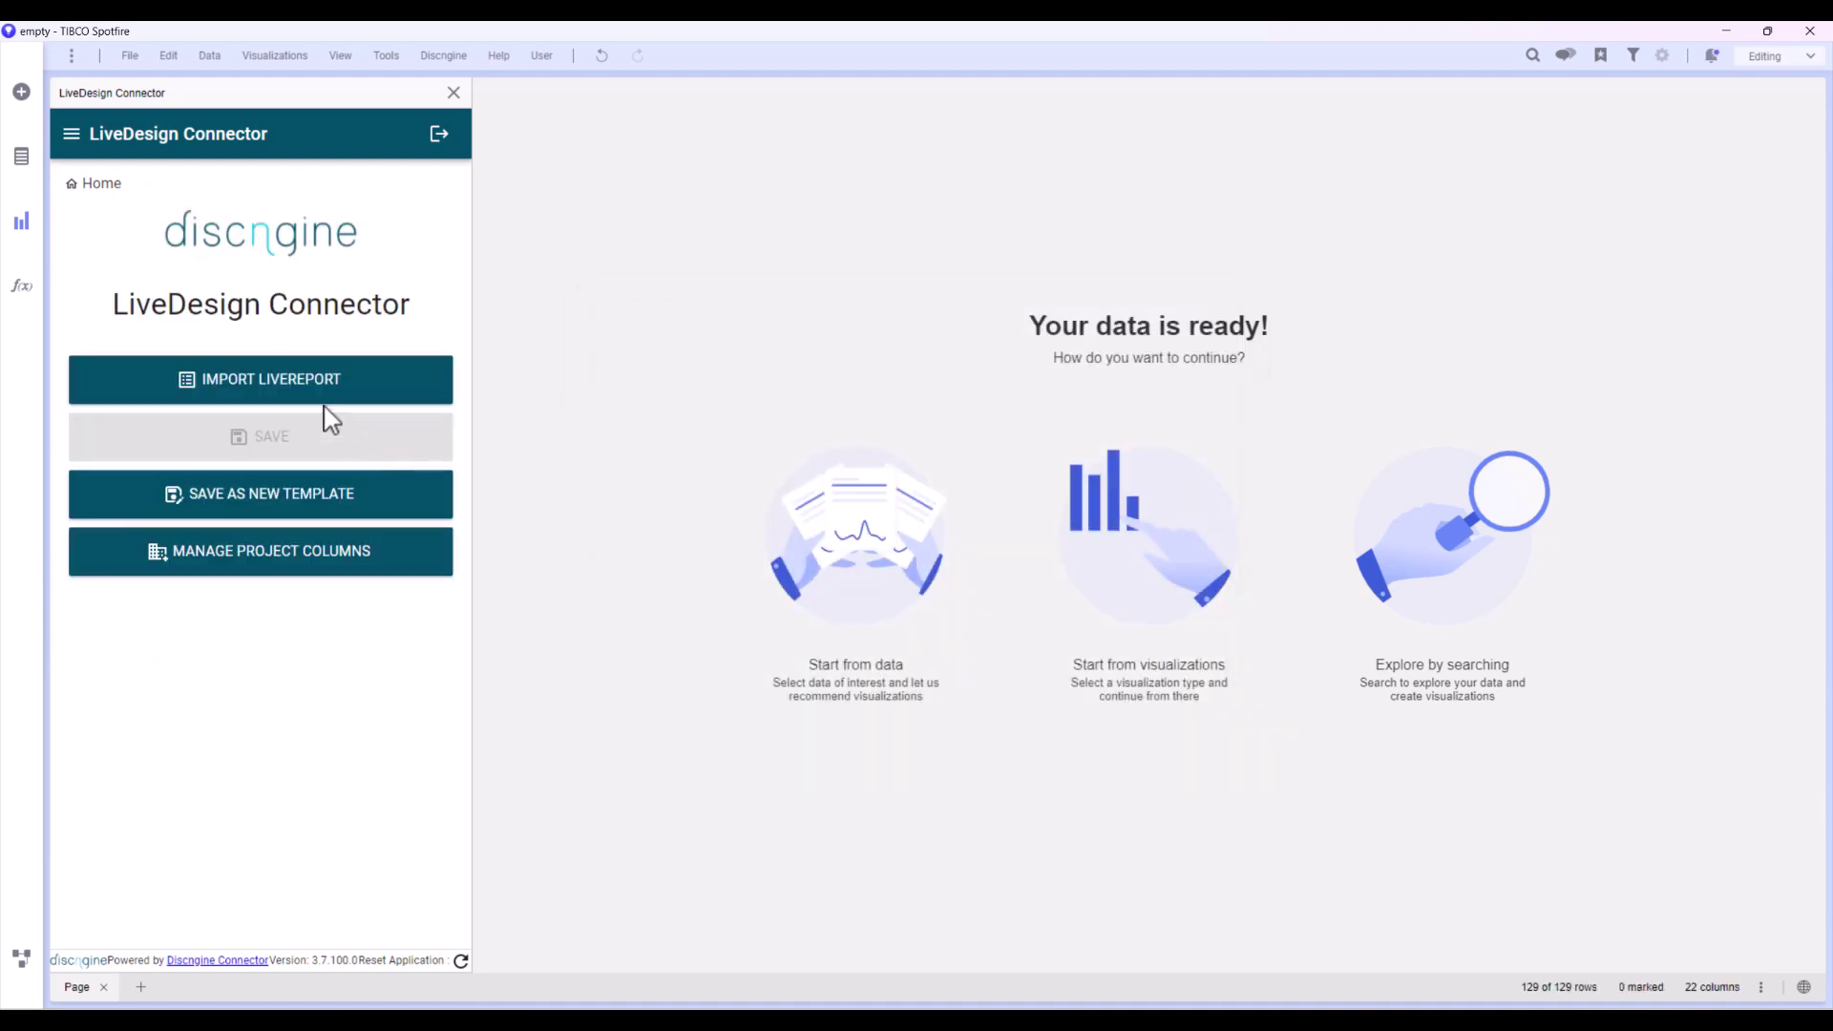
Add a Table visualization and a Scatter plot of the imported data.
left_click(25, 229)
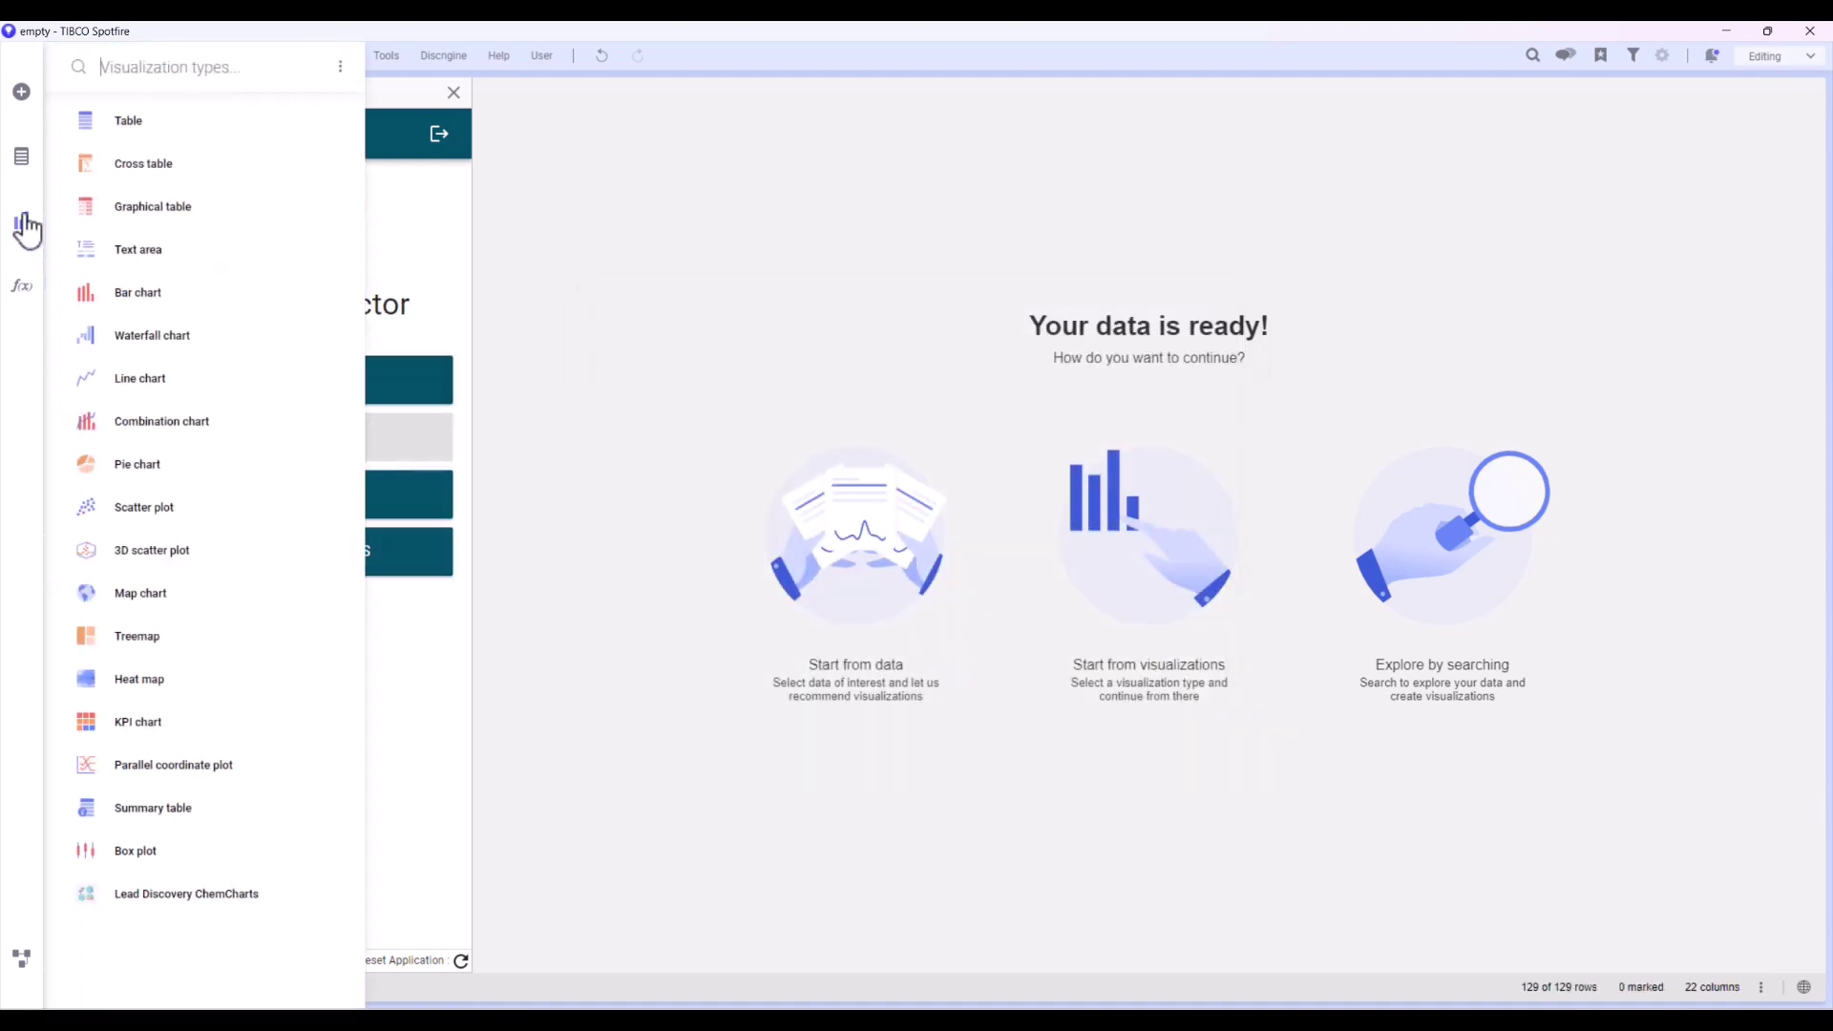
left_click(134, 123)
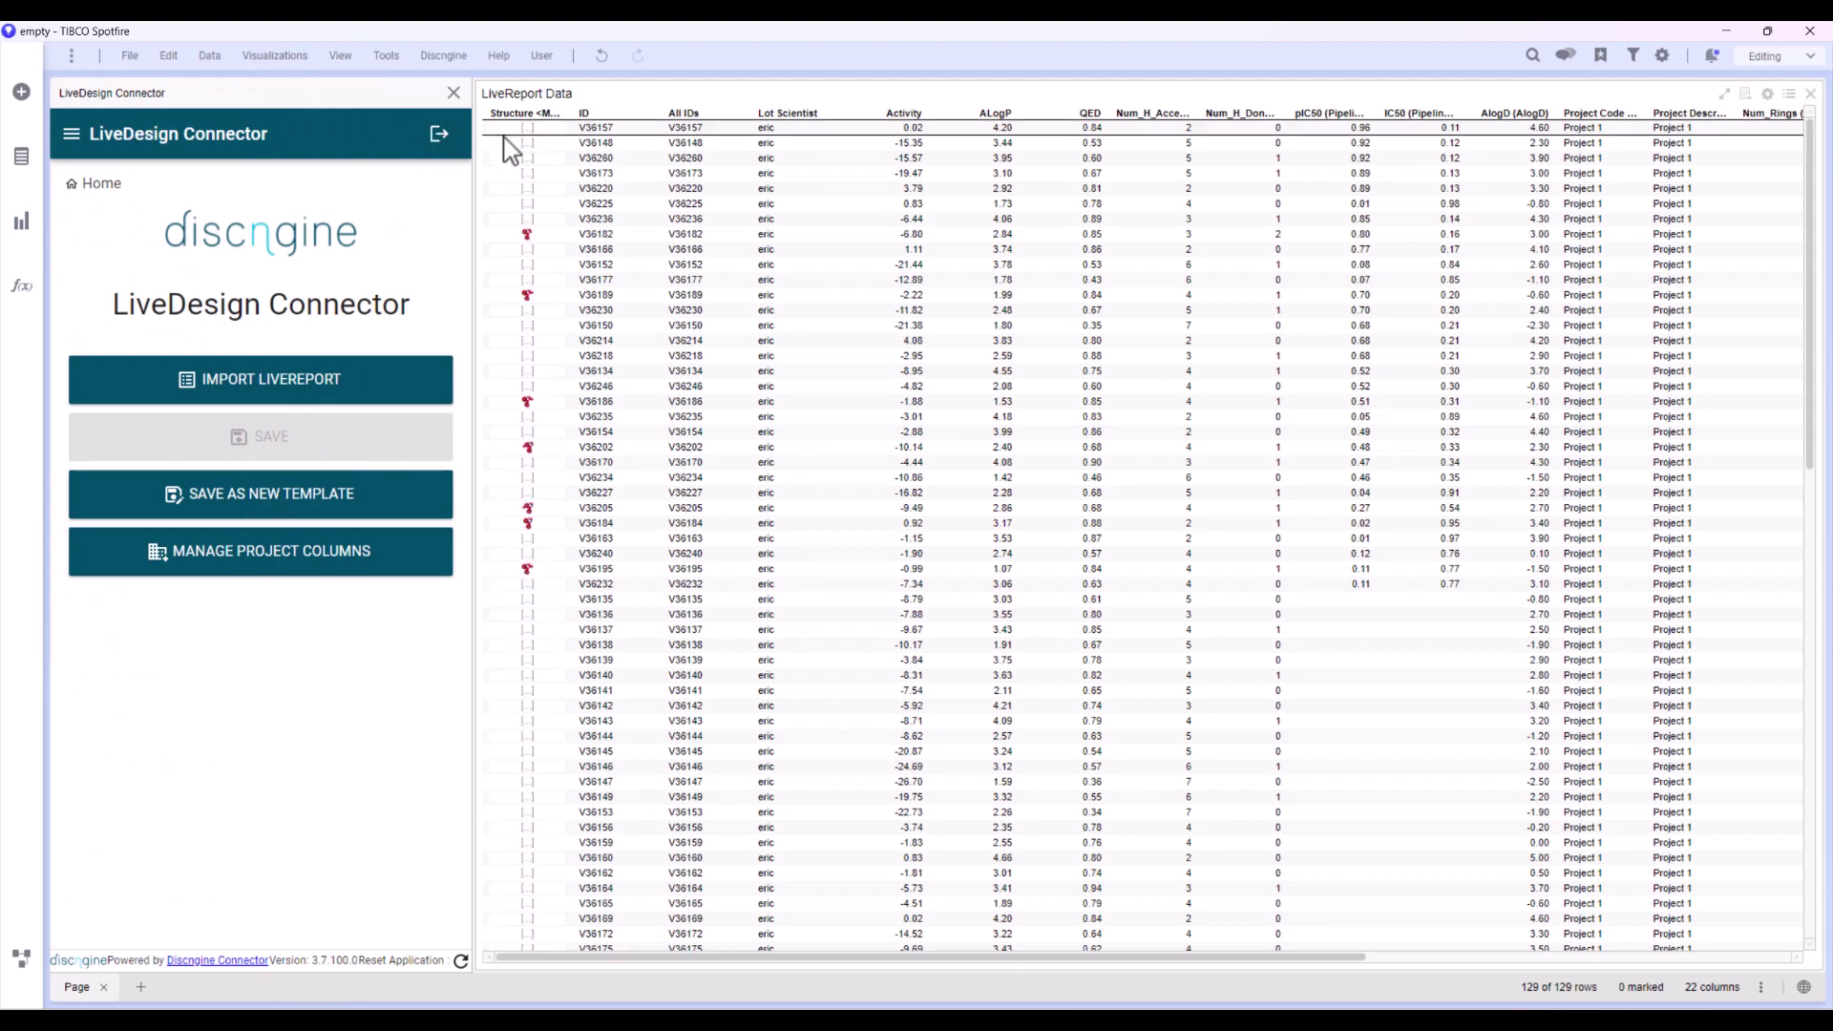
mouse_move(498, 255)
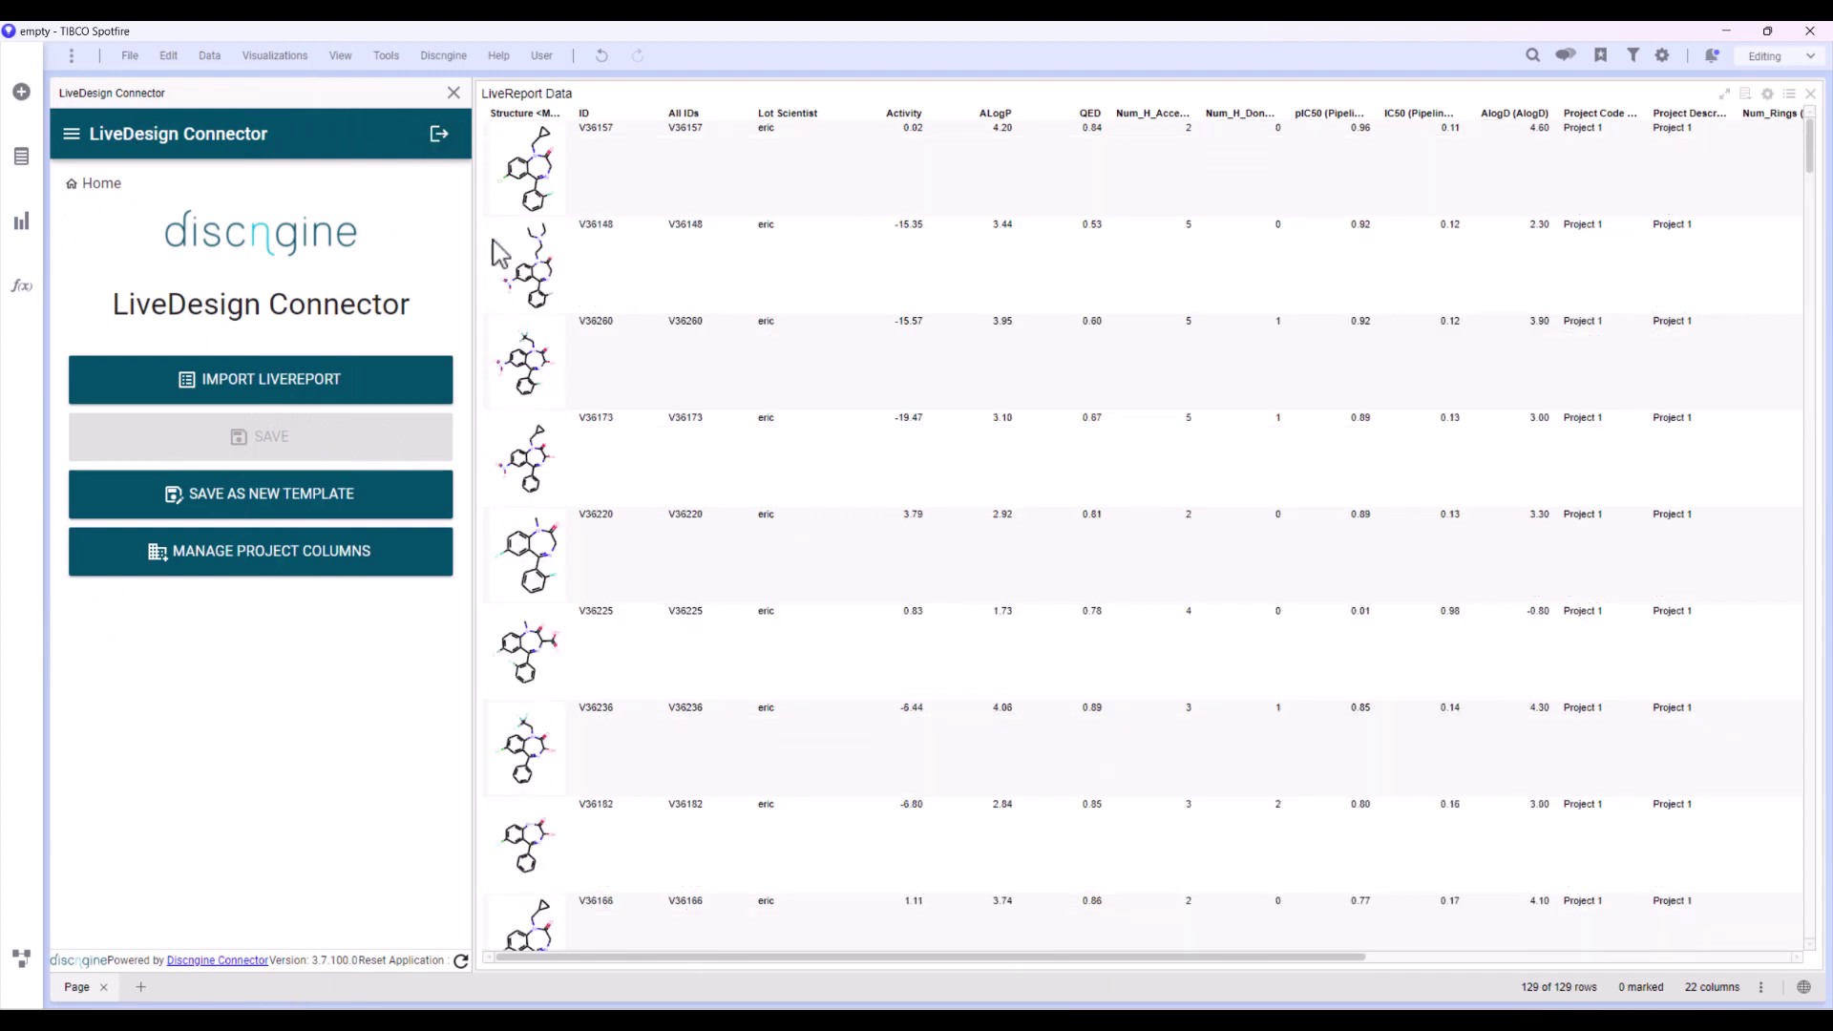
left_click(22, 227)
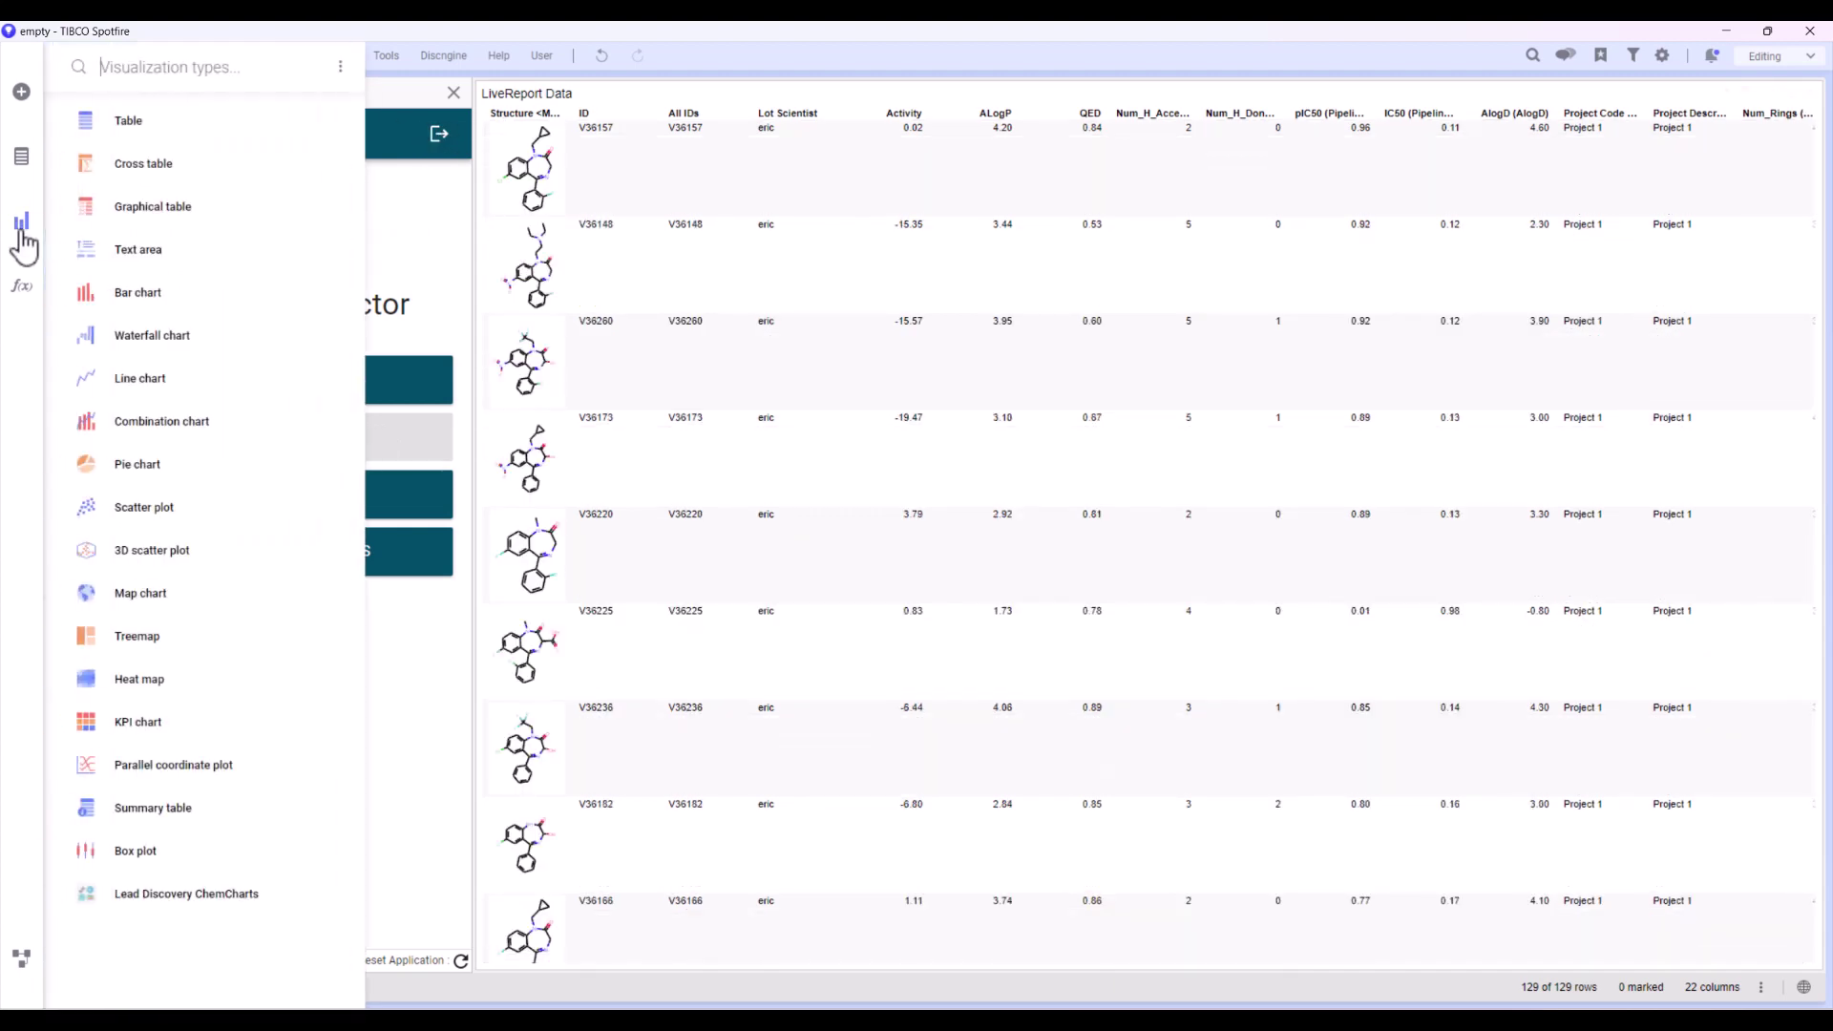
left_click(160, 511)
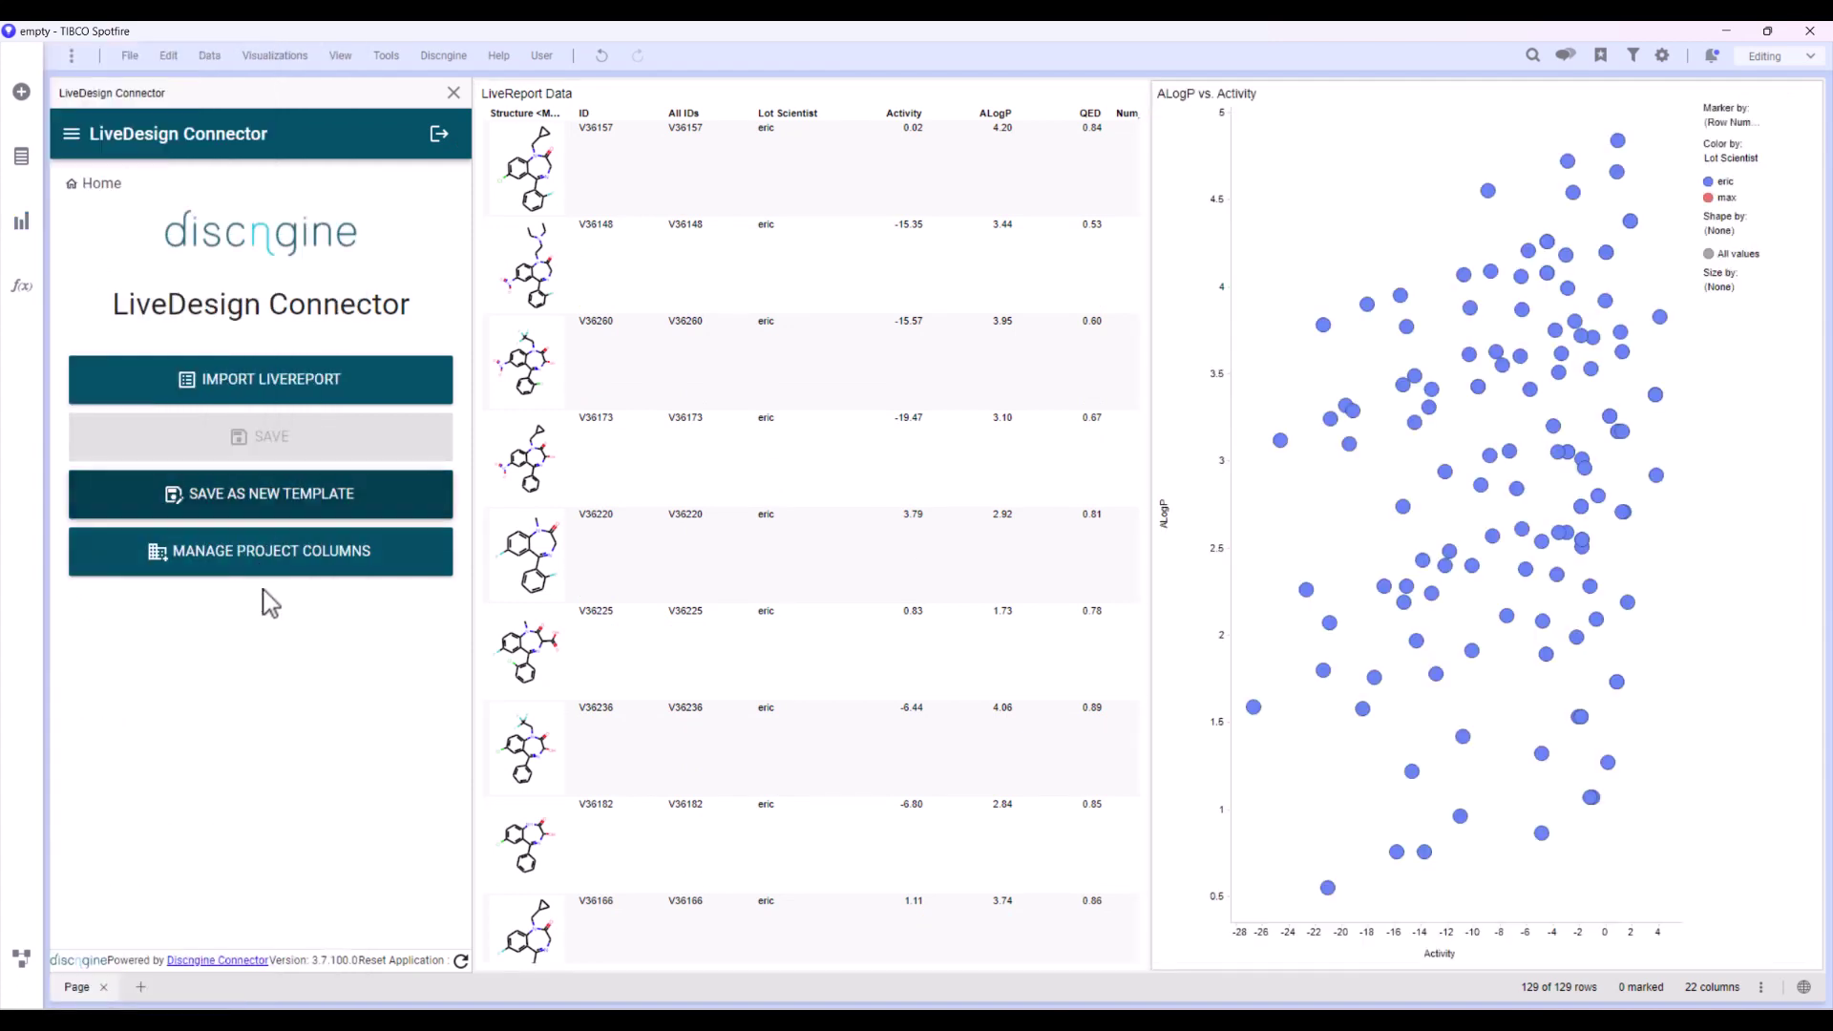
Add Molecular Formula and Molecular Weight via Manage Project Columns, then return Home.
left_click(327, 556)
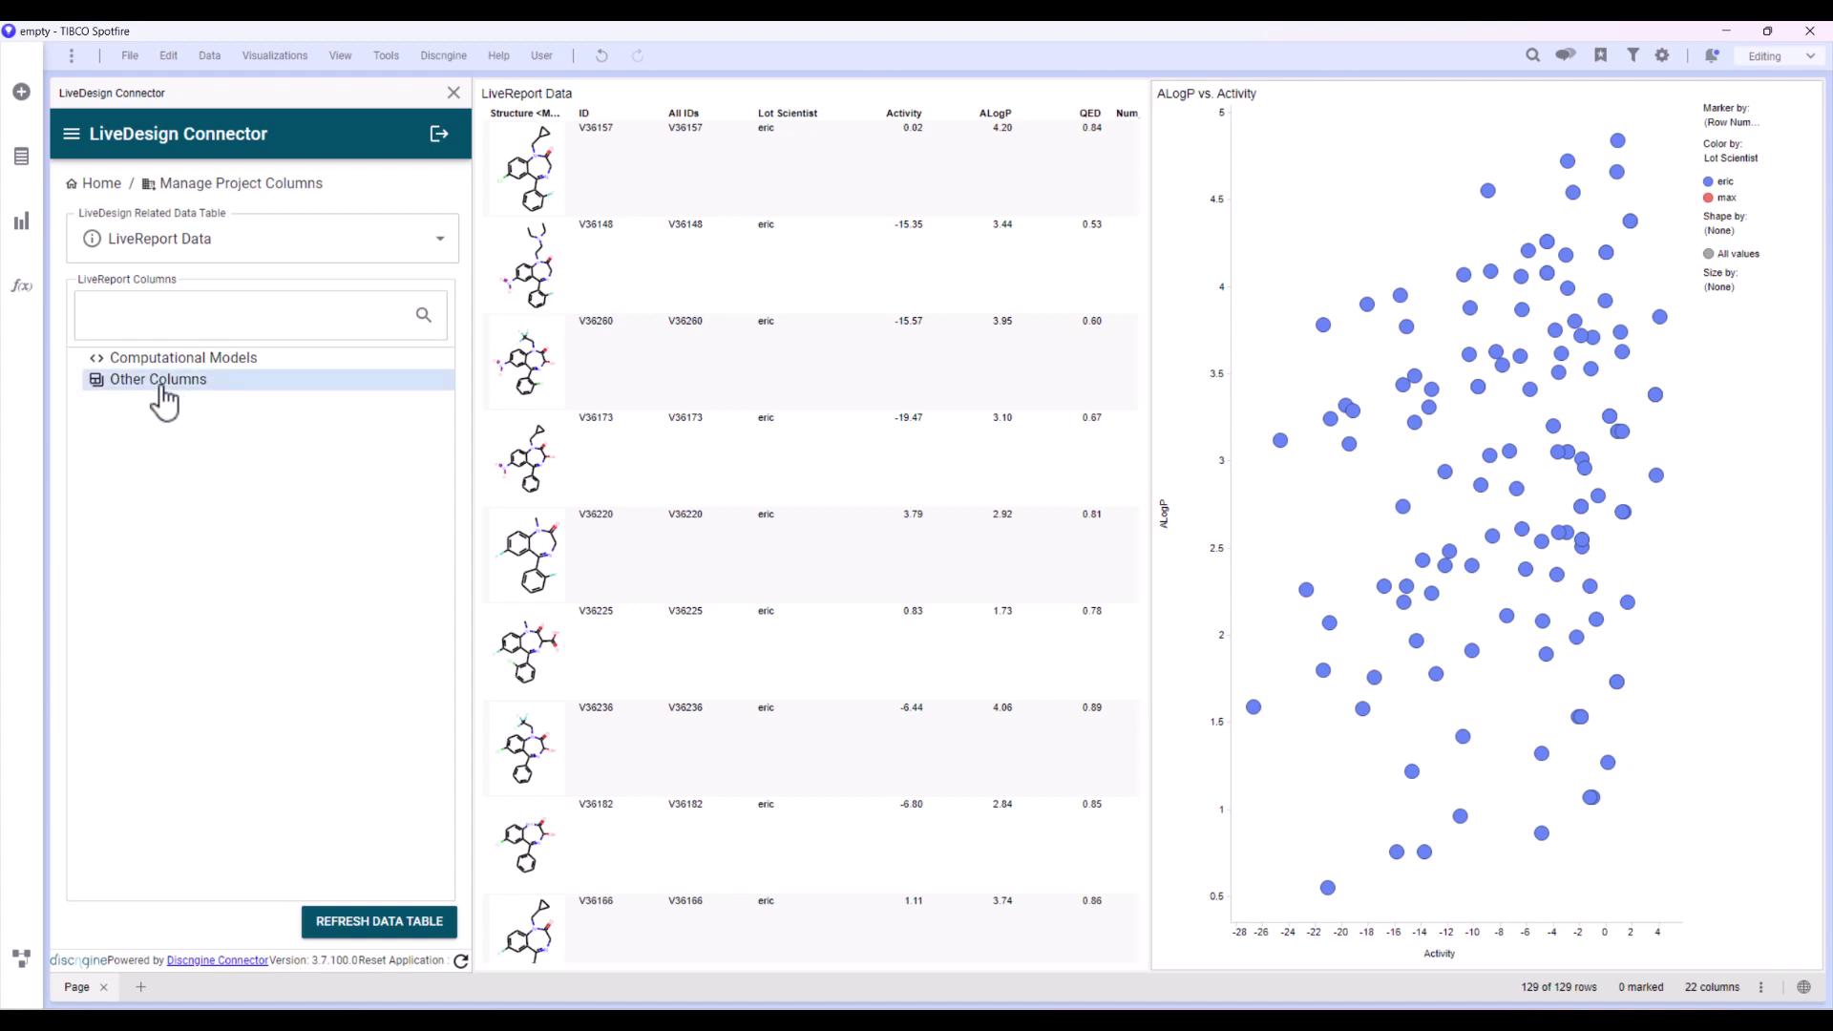
left_click(161, 387)
scroll(455, 415, "down", 1)
left_click_drag(449, 406, 414, 582)
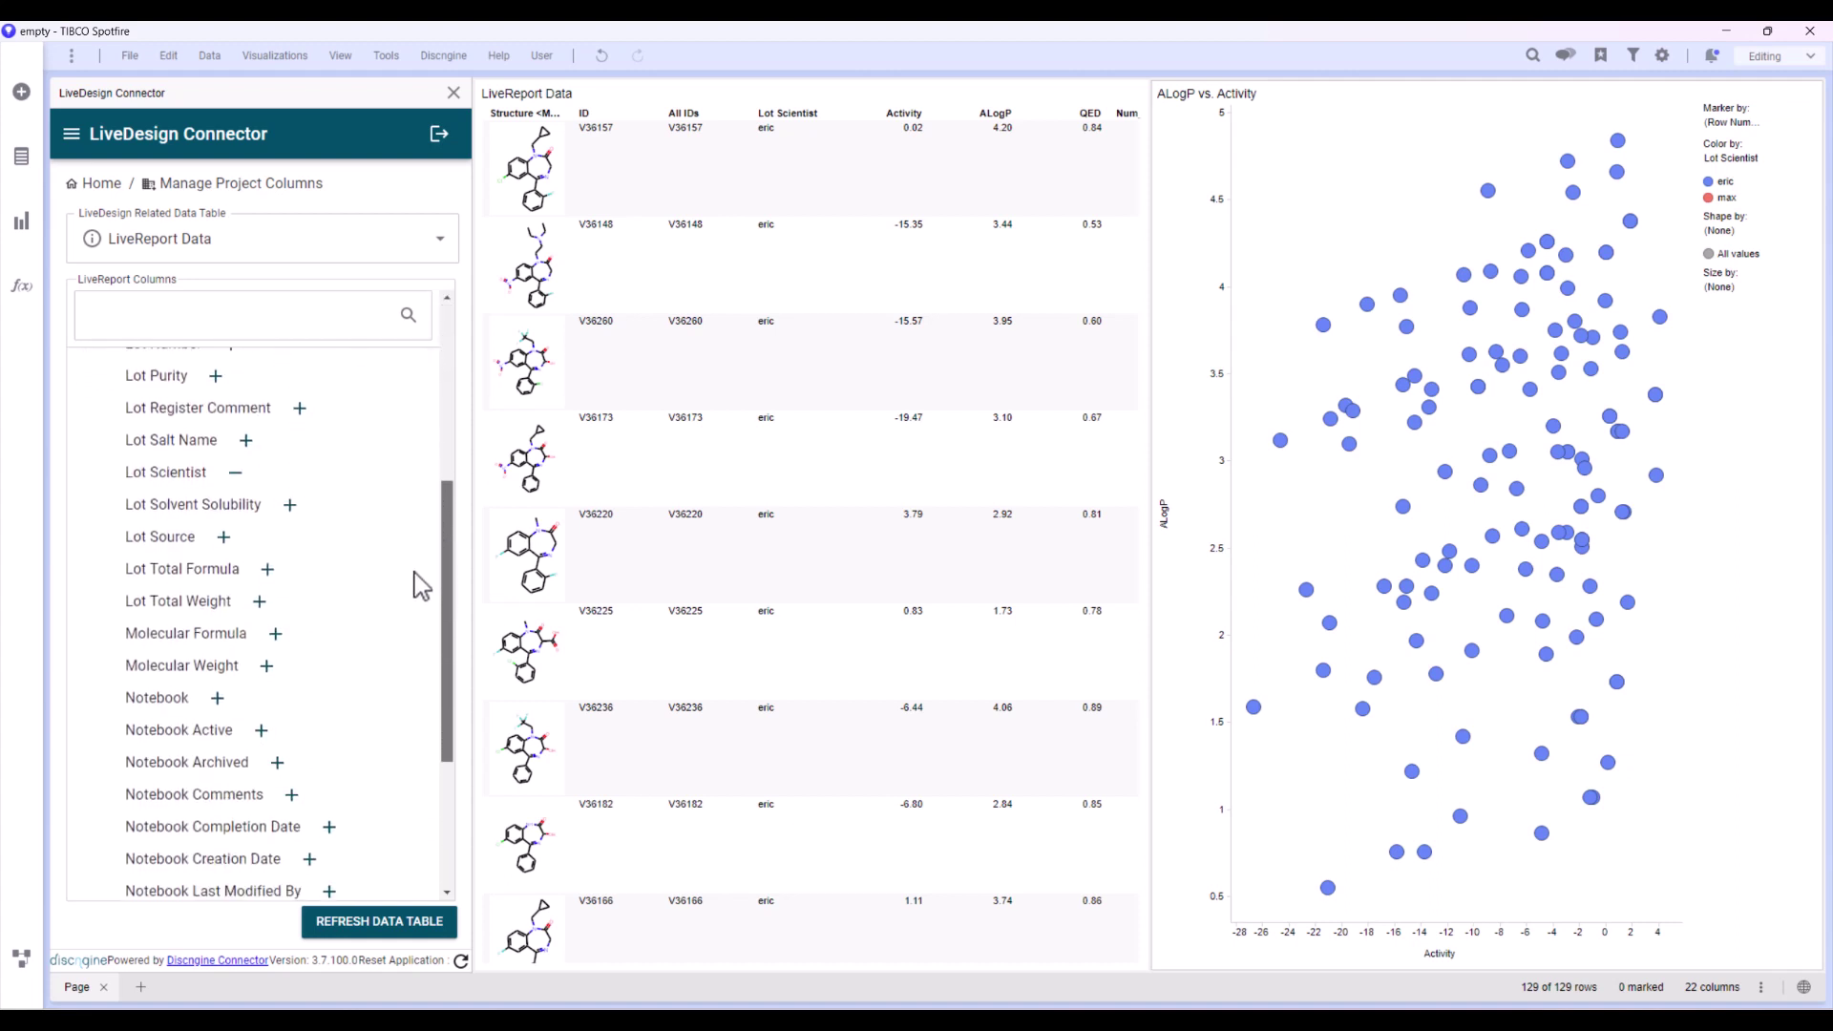
left_click(274, 628)
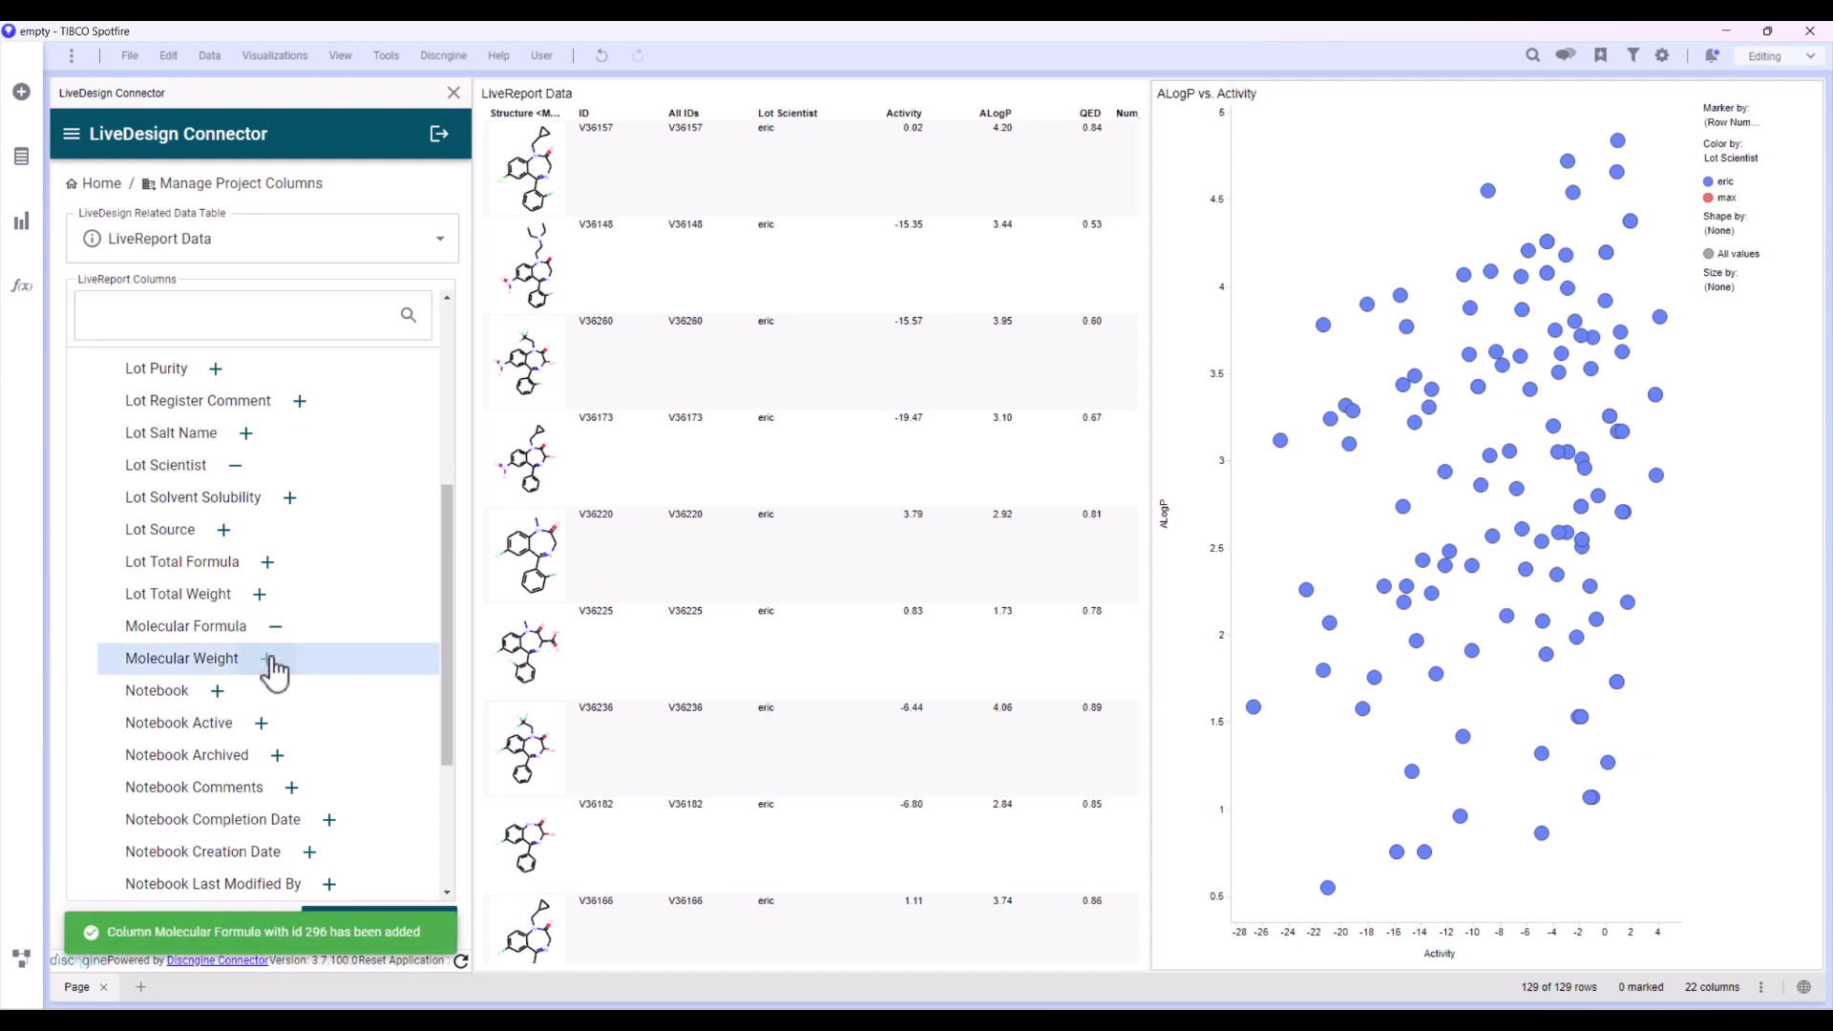
left_click(271, 658)
left_click_drag(454, 581, 458, 381)
left_click(102, 187)
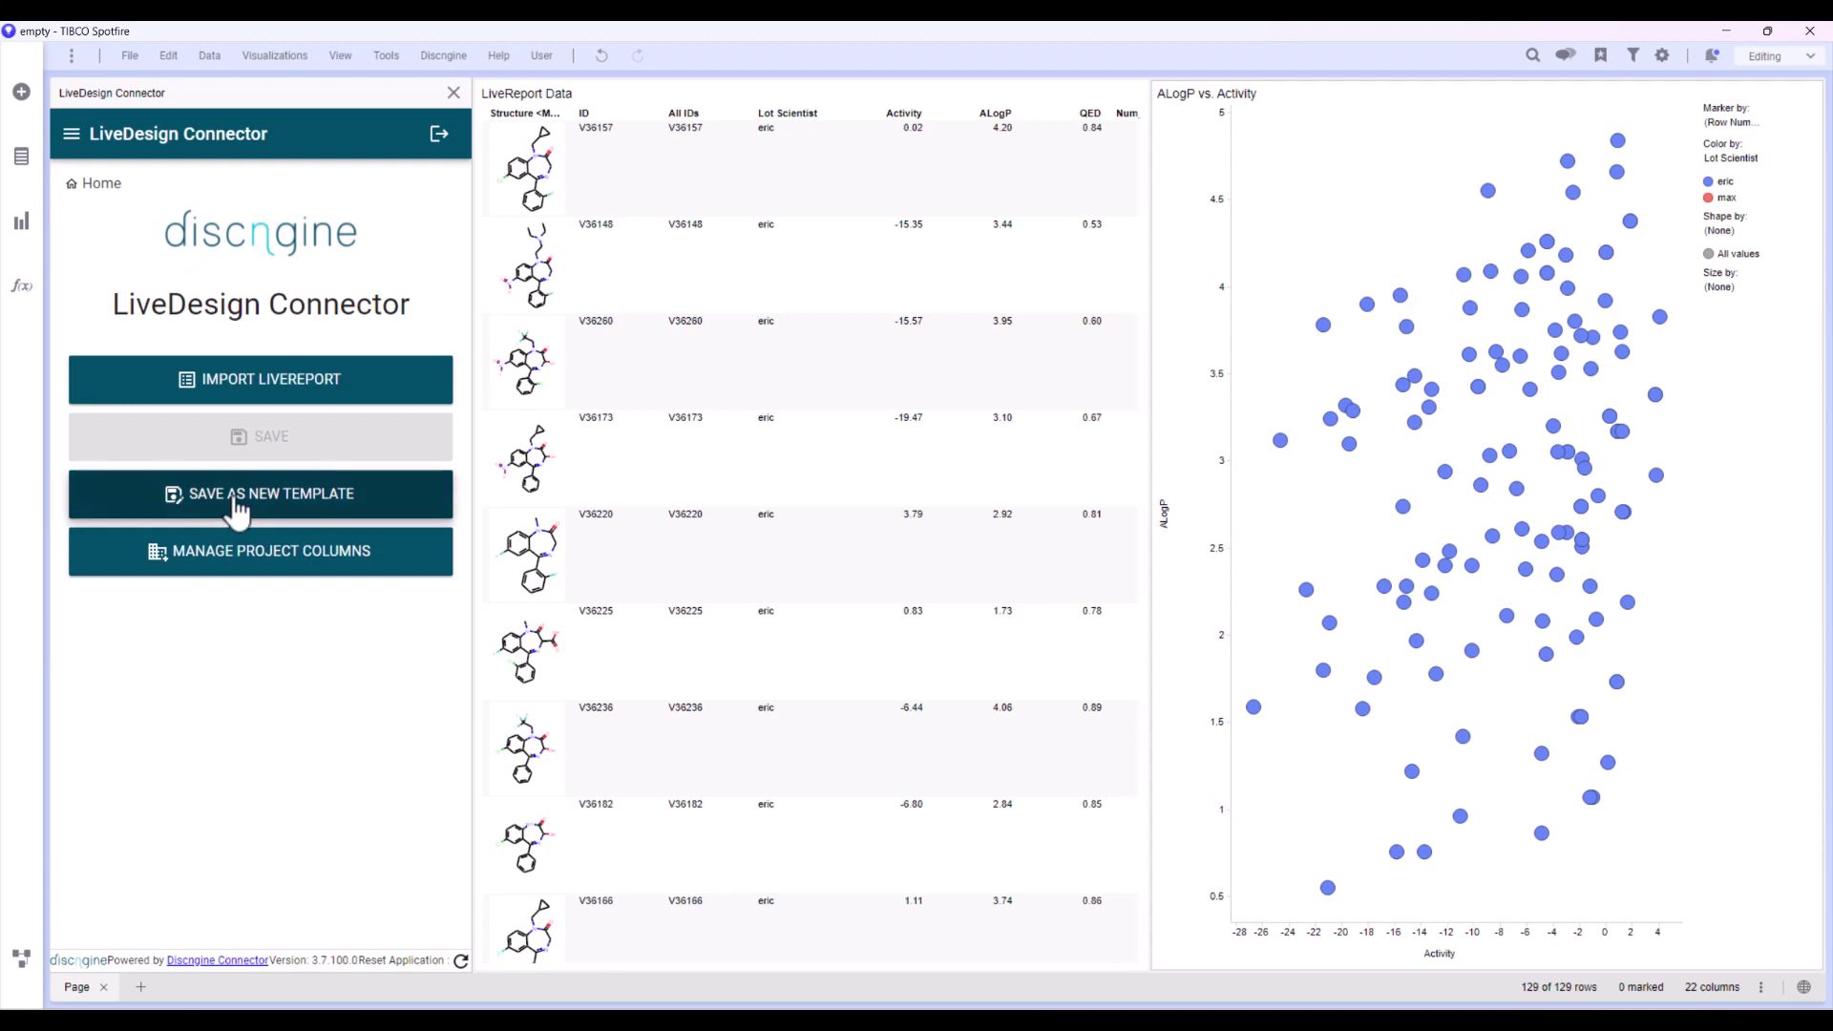
Save the Benzo IC50 analysis to LiveDesign as a new template named 'MyTemplate'.
left_click(237, 501)
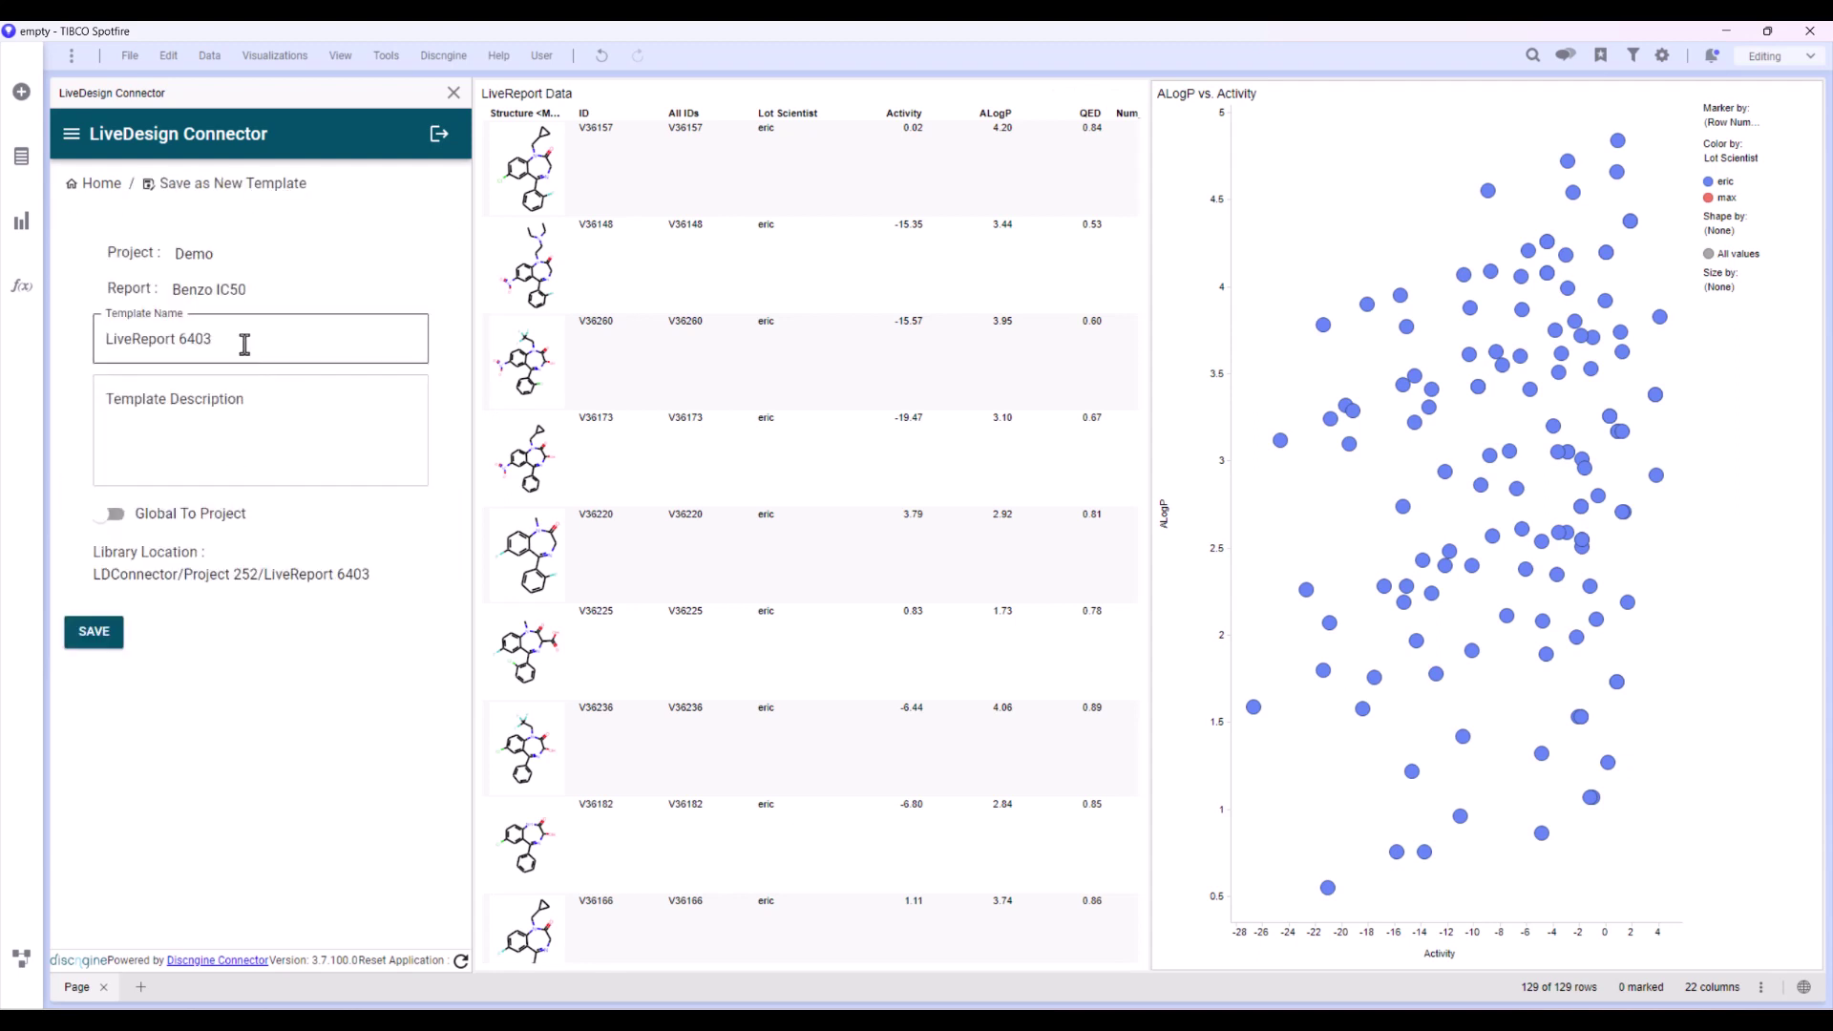
left_click_drag(242, 338, 73, 353)
type("MyTemplate")
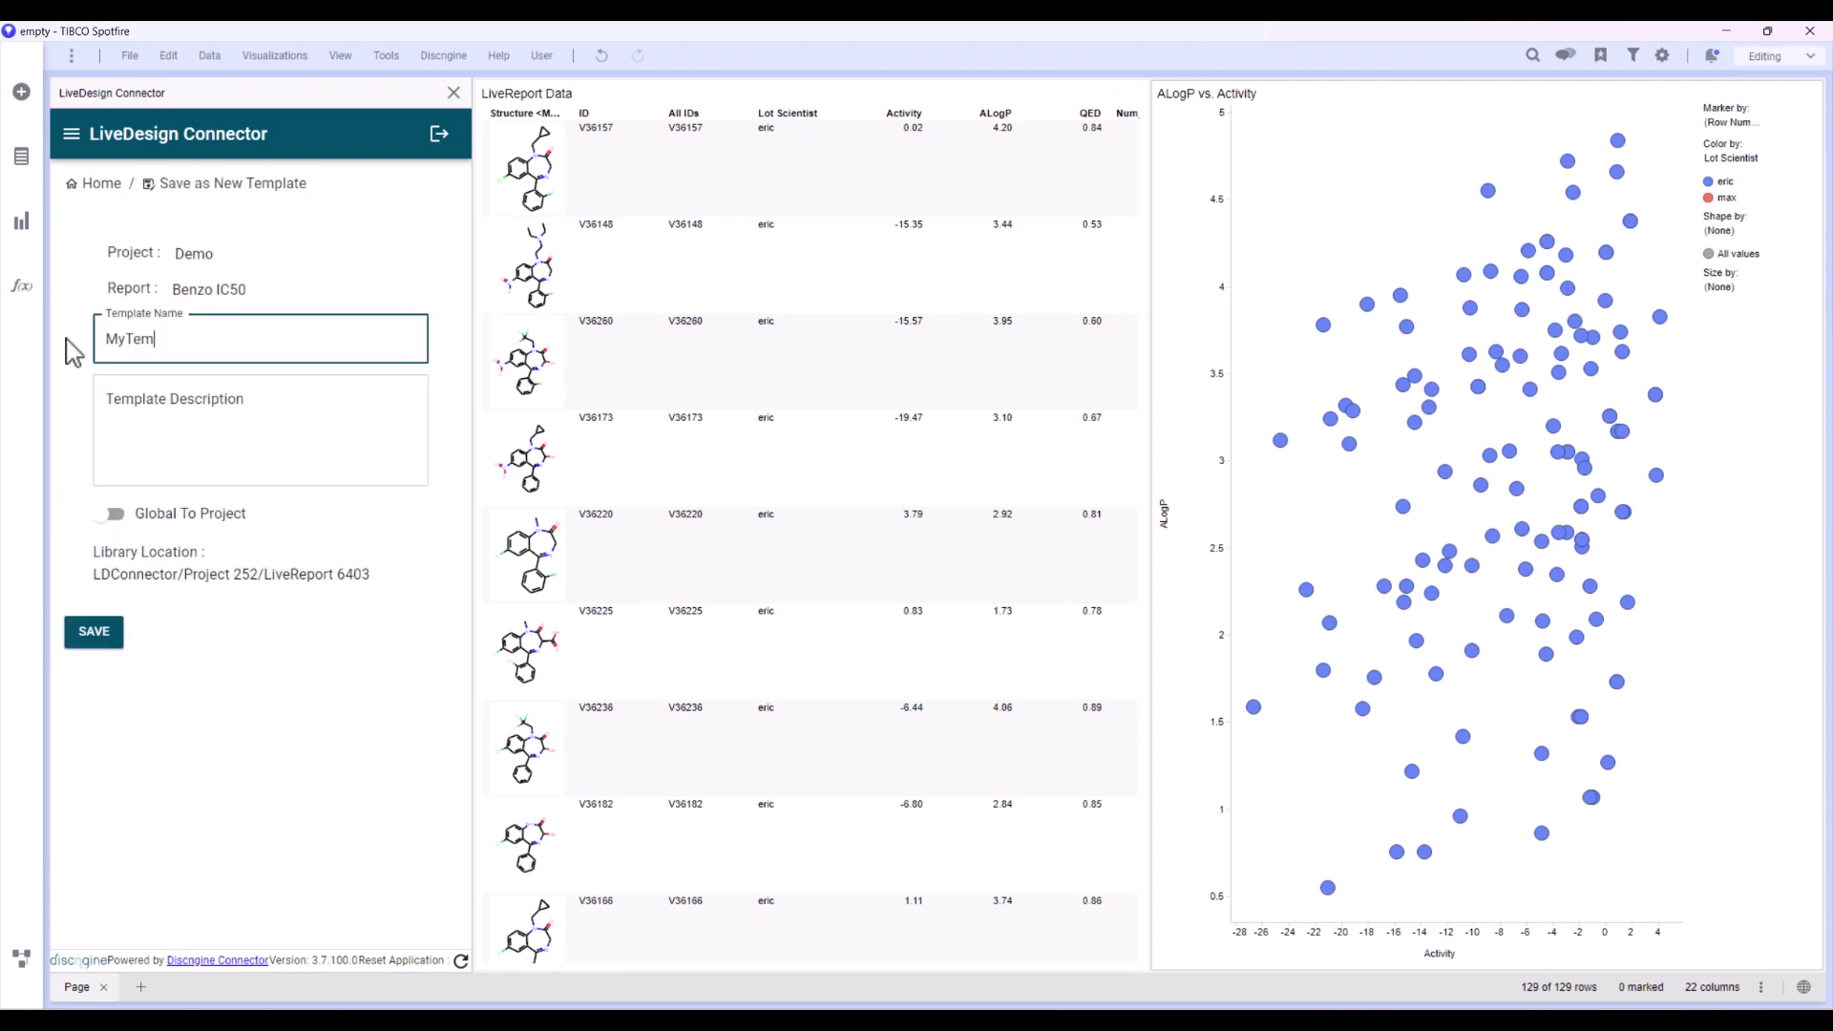
left_click(92, 640)
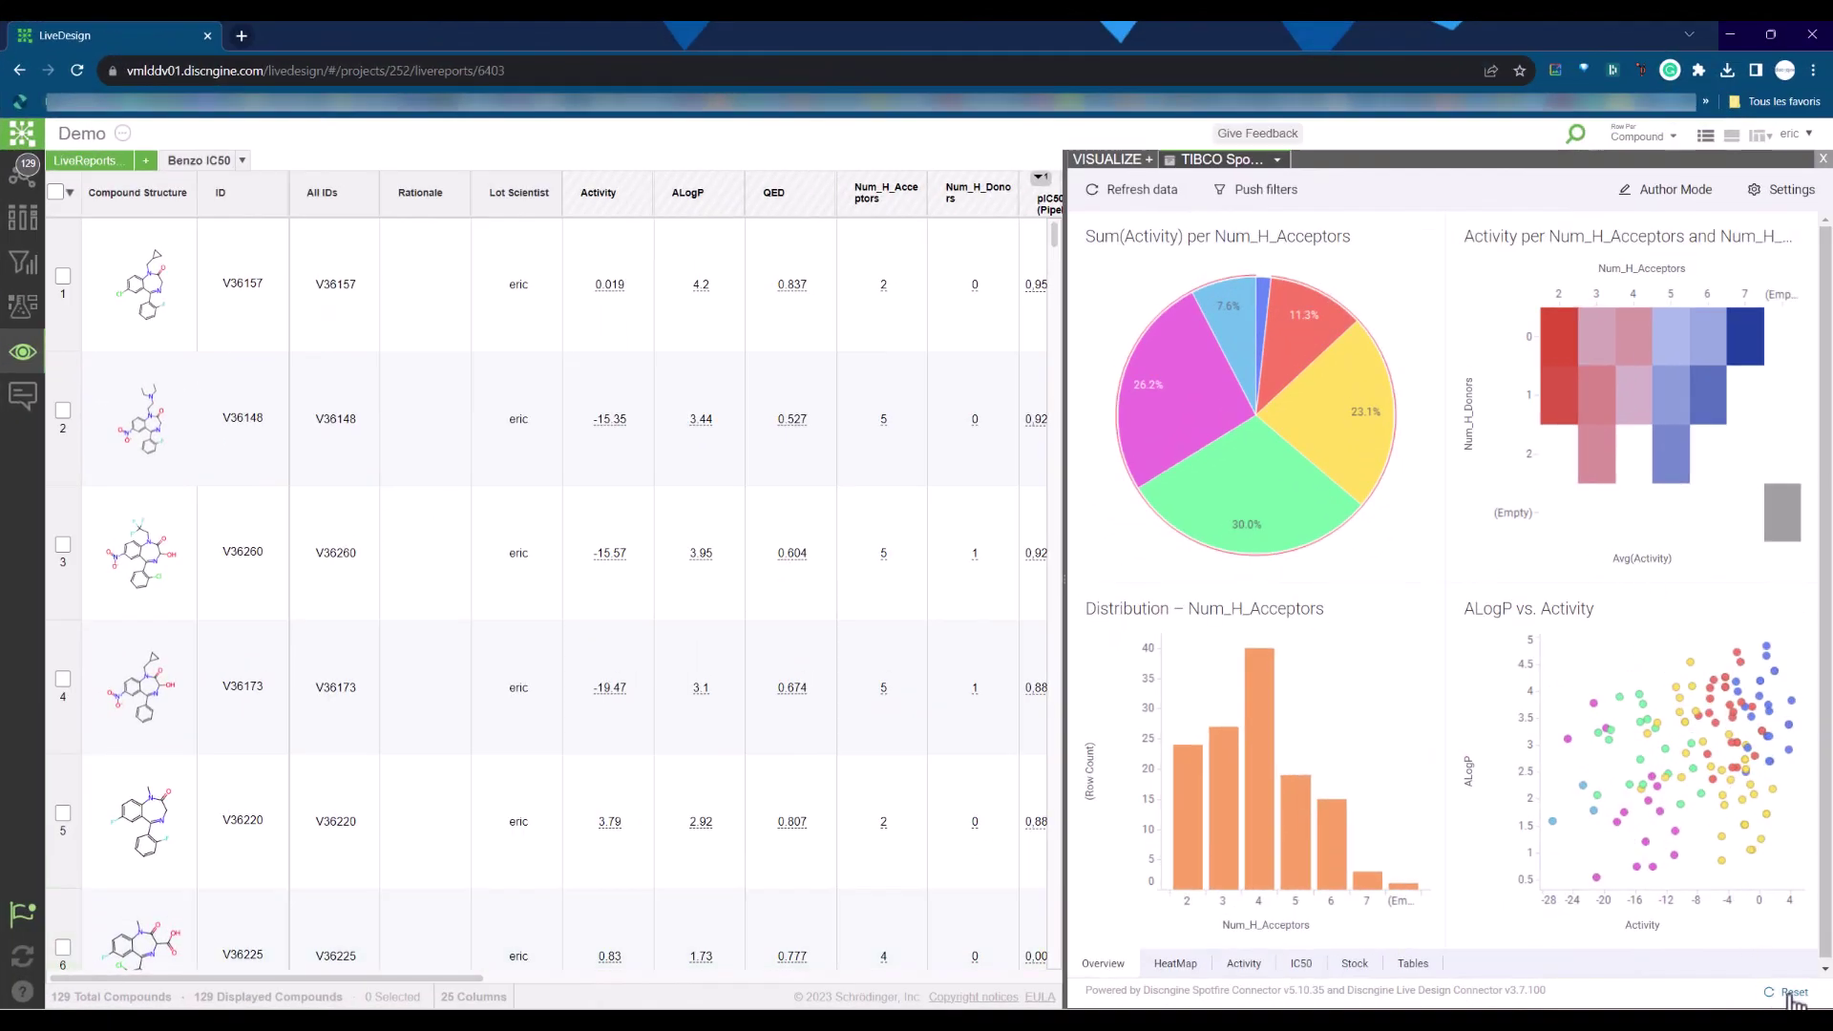
Reset the report's Spotfire panel and load 'MyTemplate' from the Spotfire Template Library.
left_click(1793, 992)
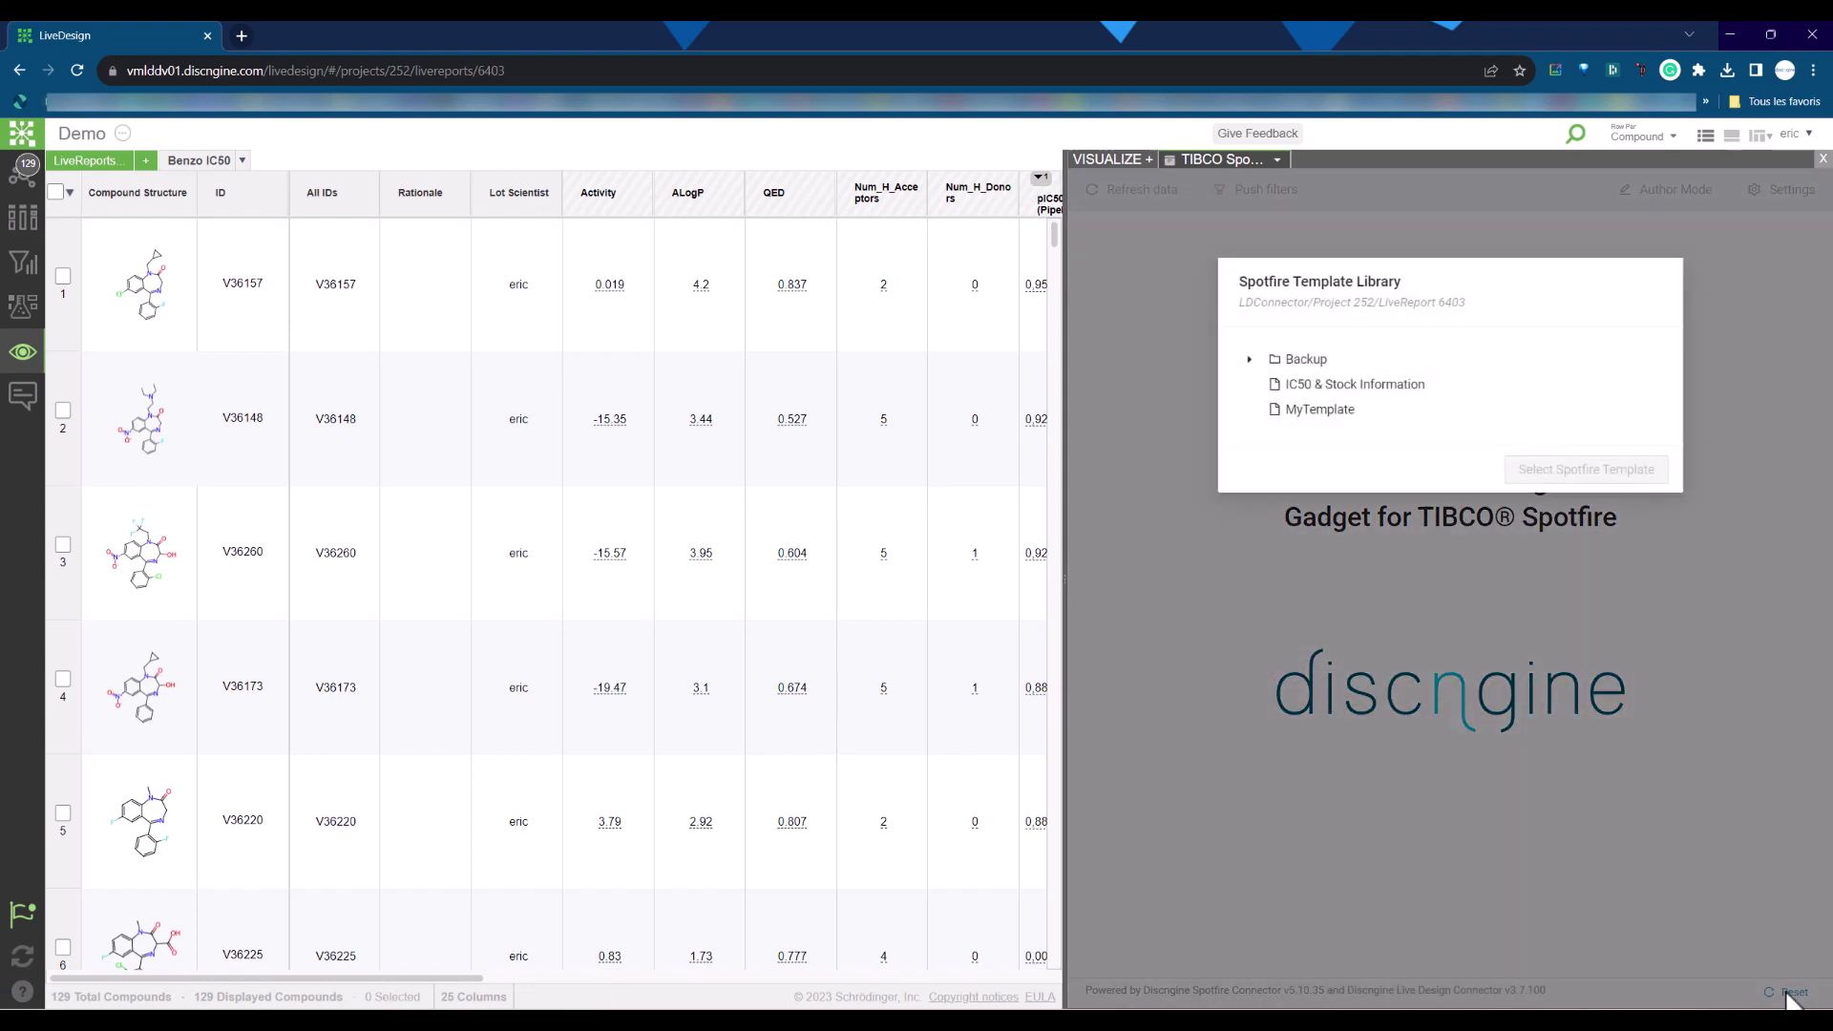
left_click(1318, 415)
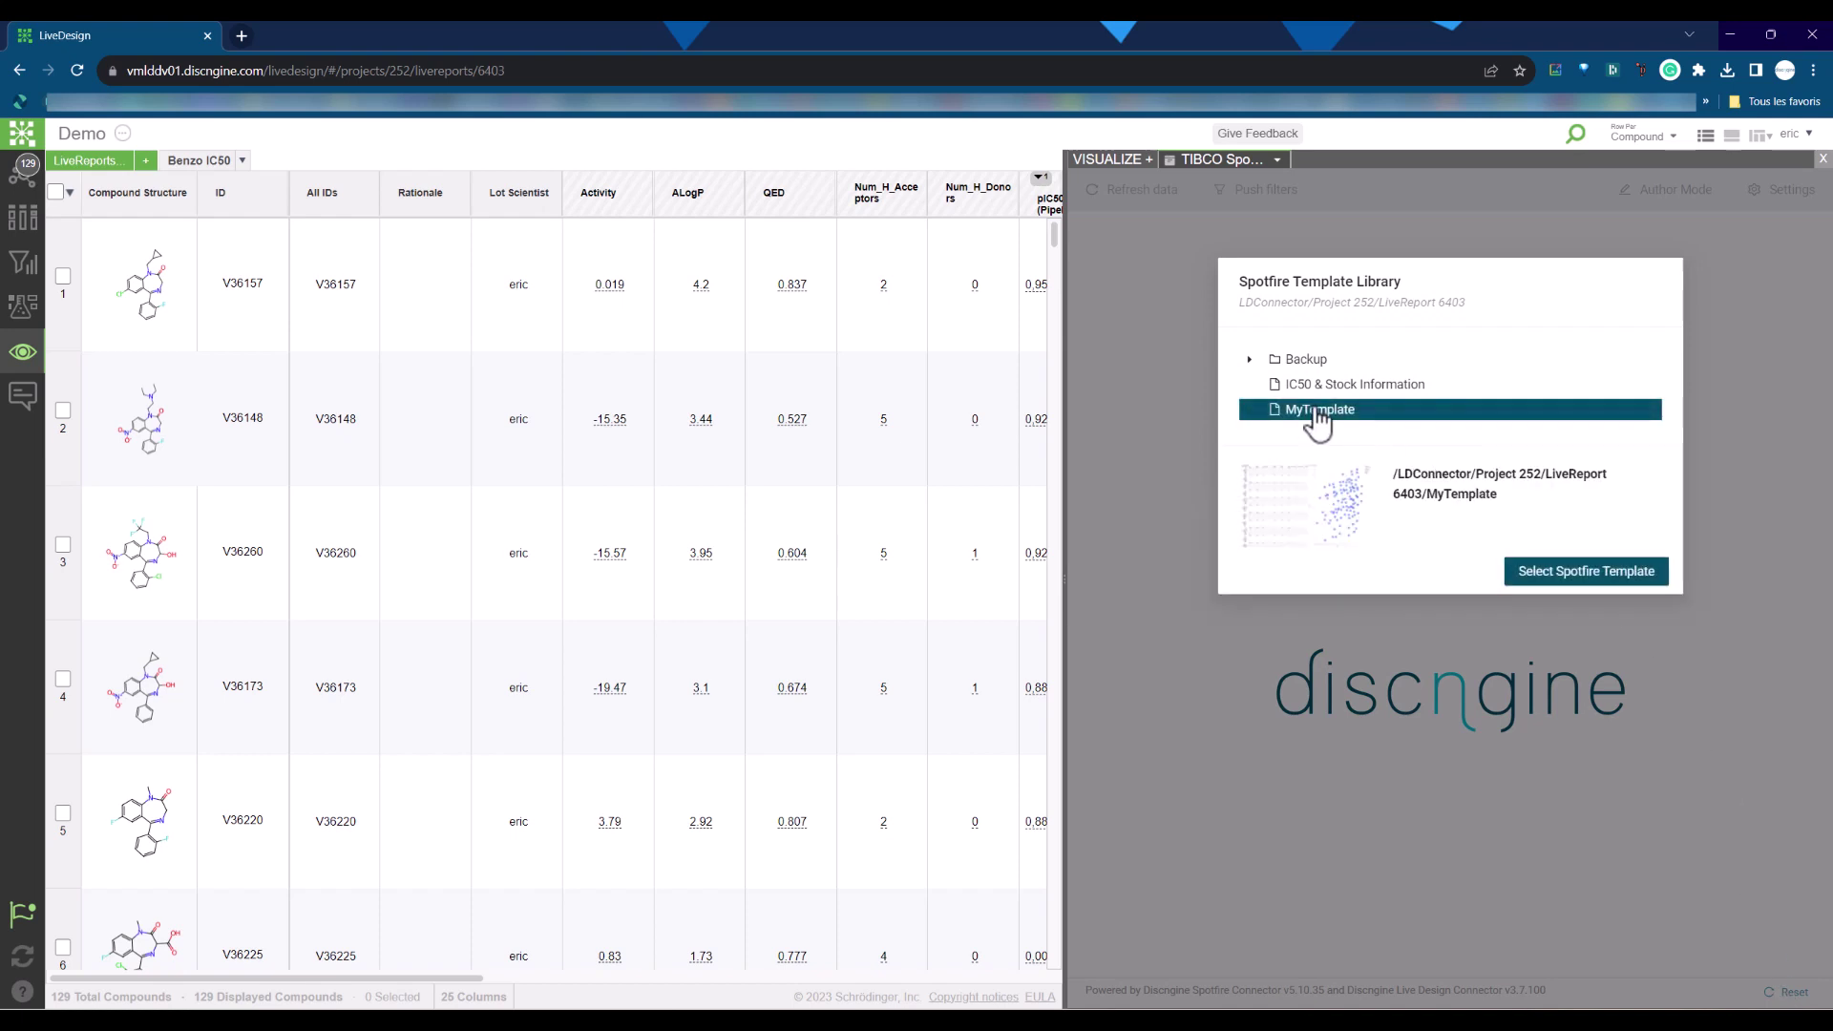
left_click(1587, 591)
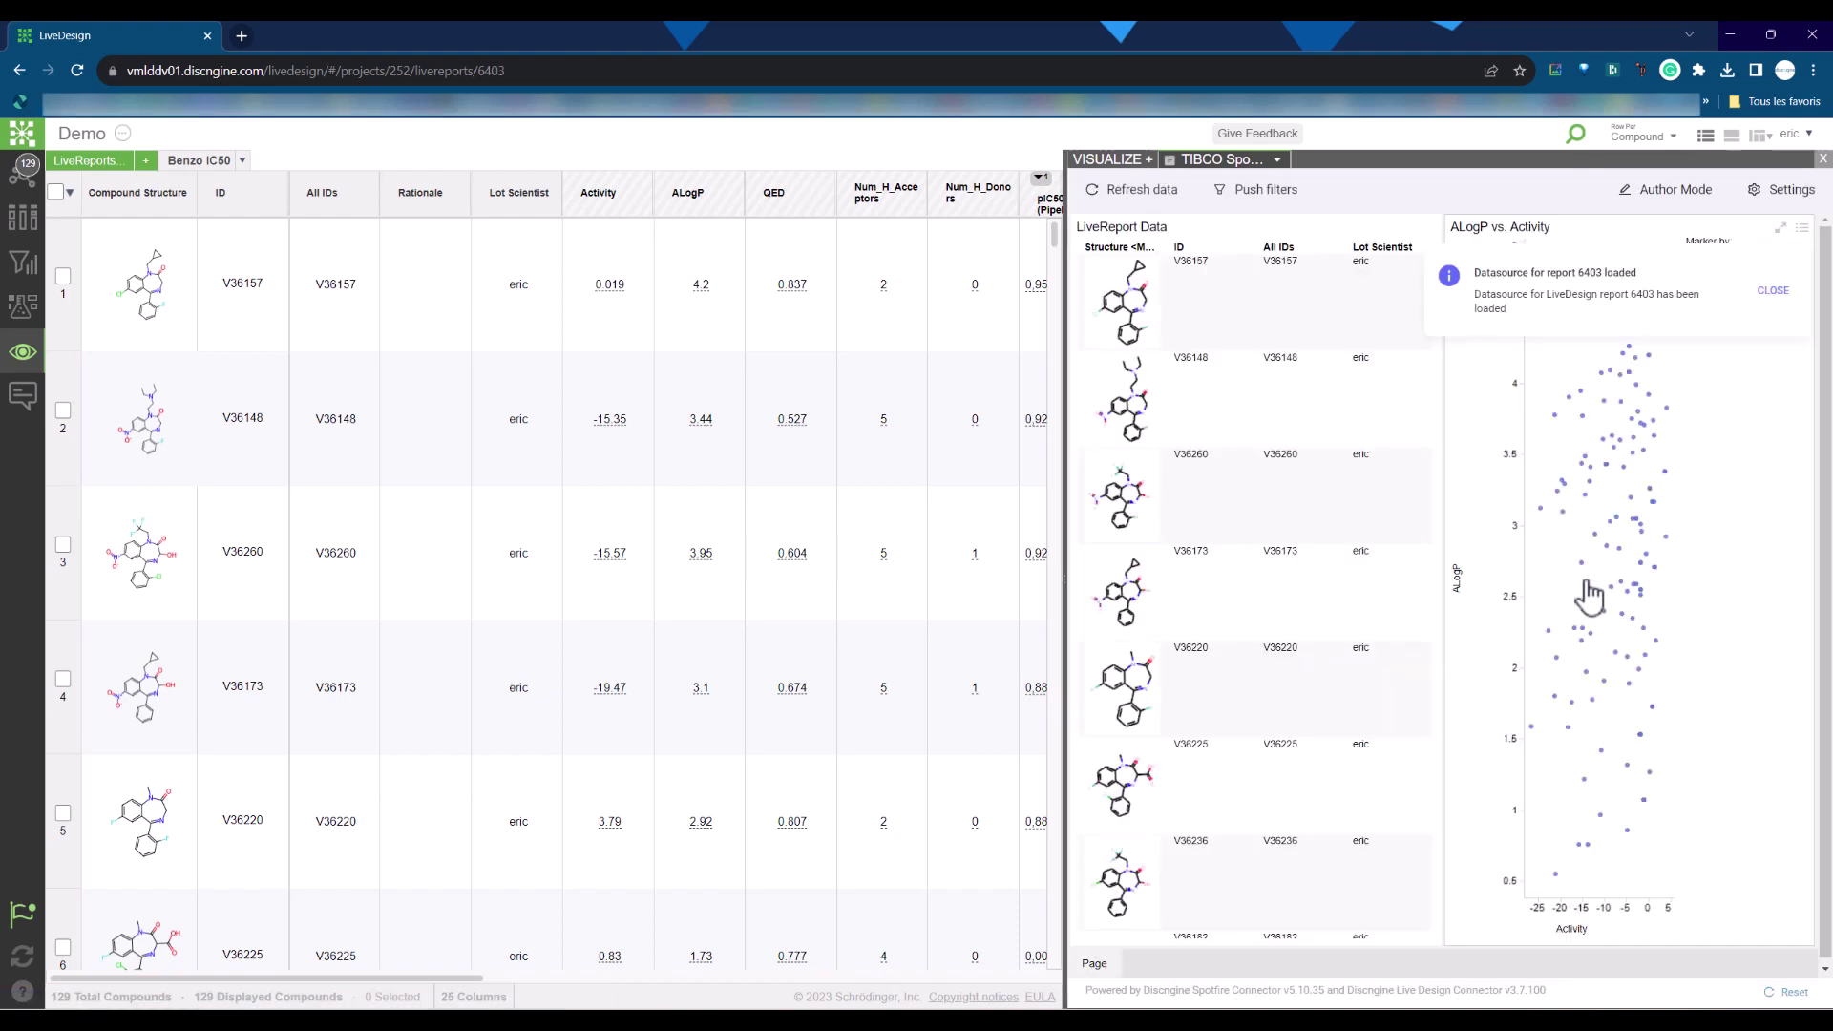
Dismiss the datasource-loaded notice and widen the MyTemplate Spotfire panel across the report table.
left_click(1773, 291)
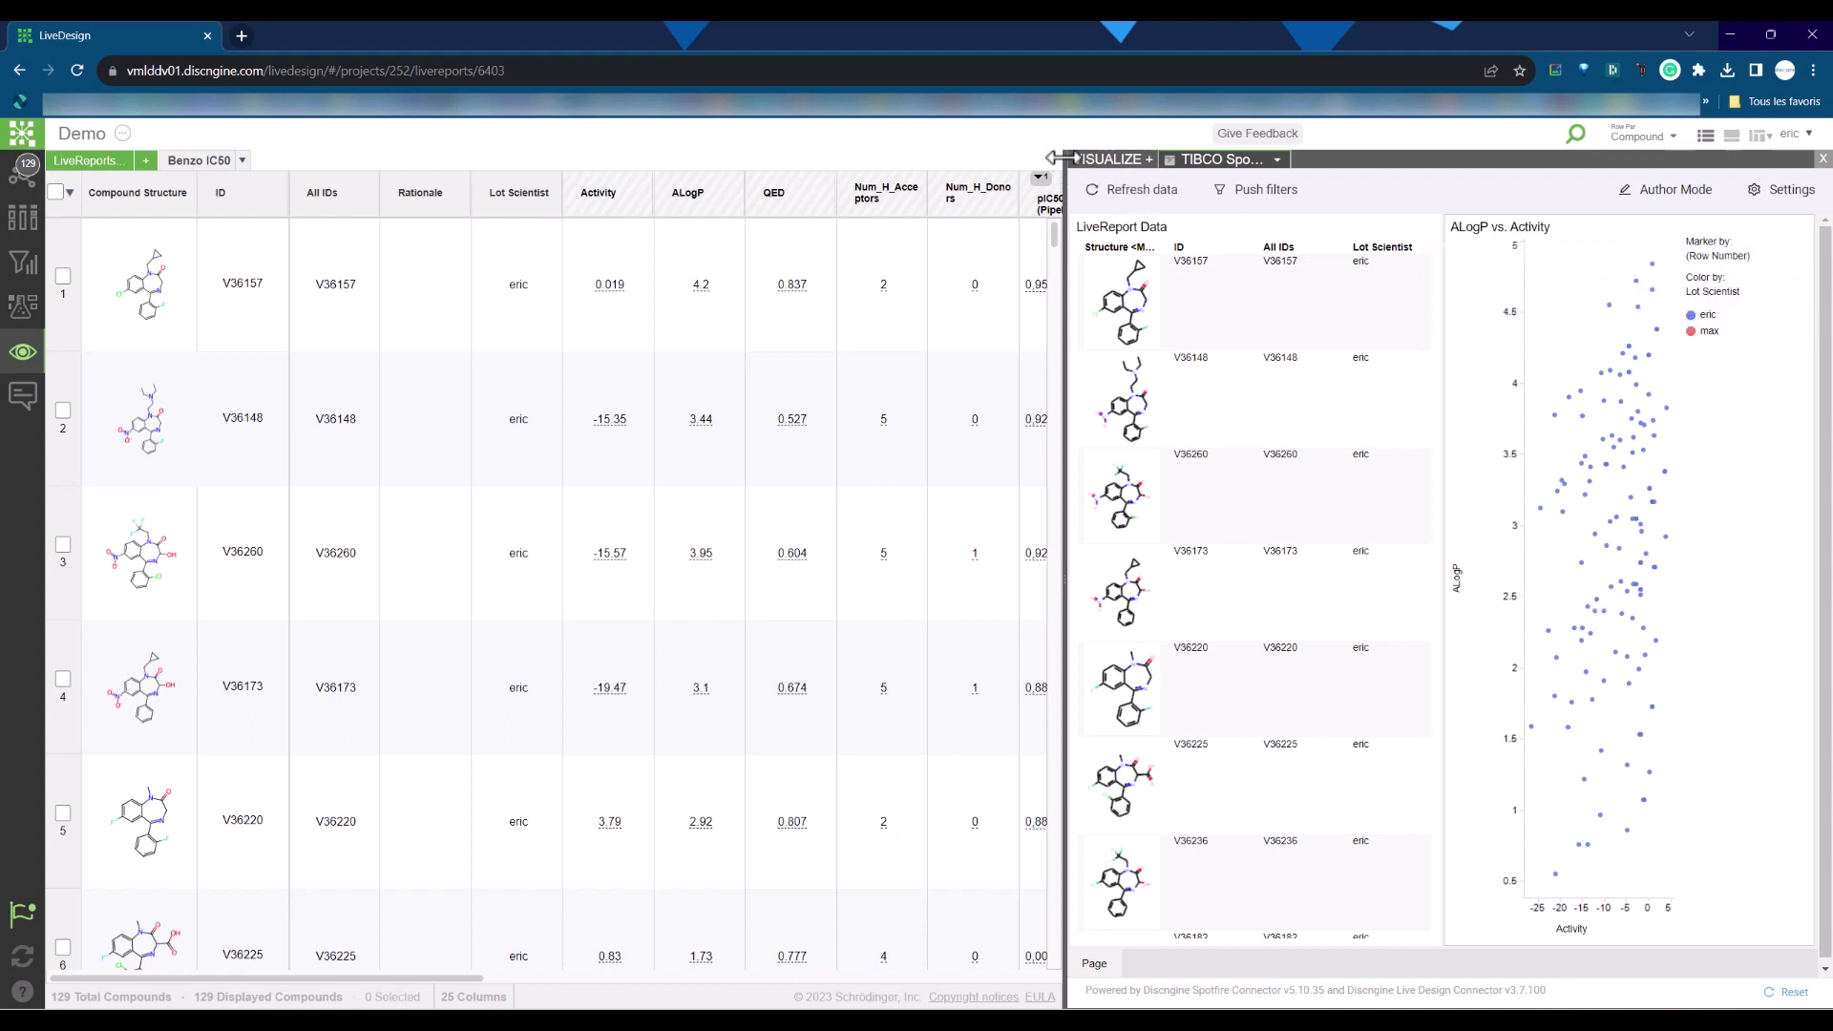
left_click_drag(1064, 165, 726, 170)
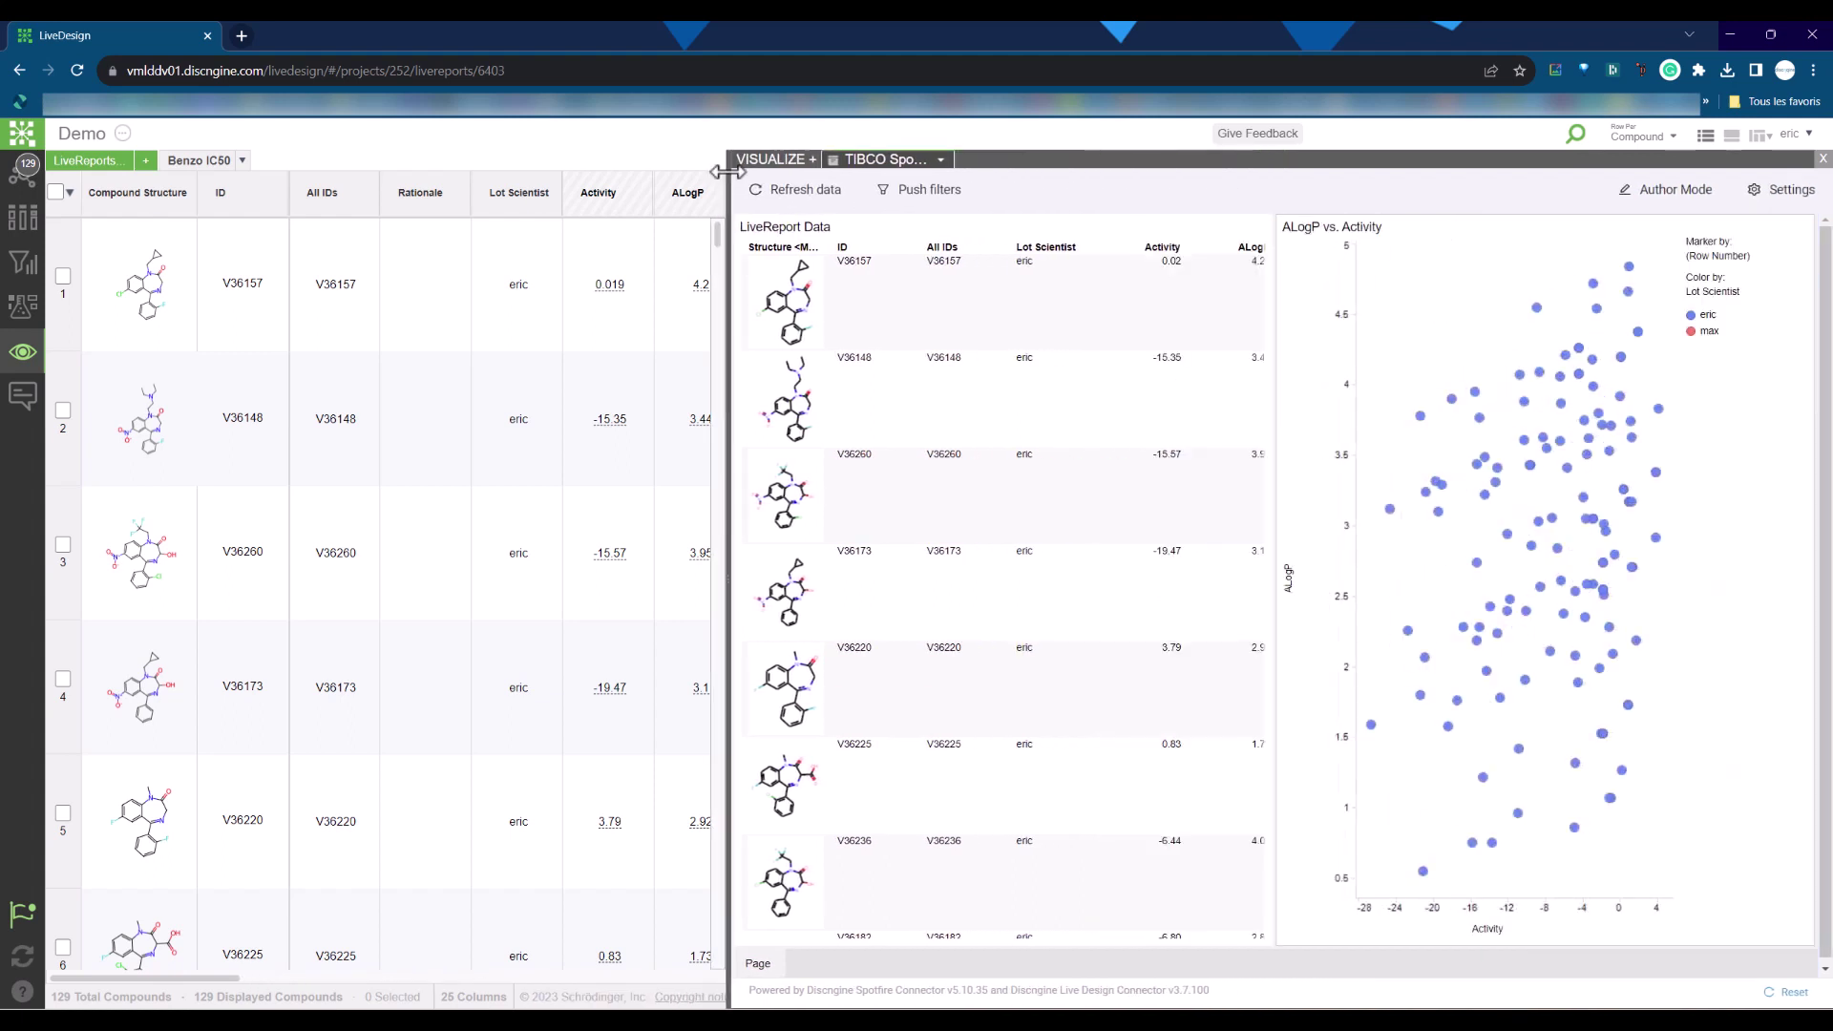